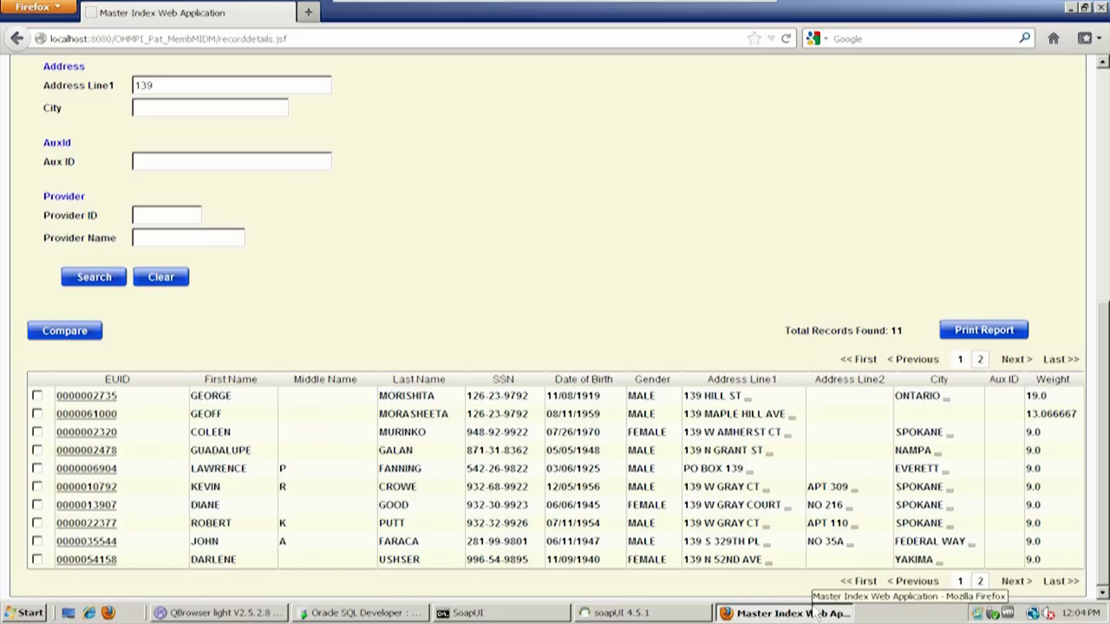
Review the patient search criteria, including last name and address line 1, along with the matching records and their weights
{"action": "left_click", "coordinate": [1105, 296]}
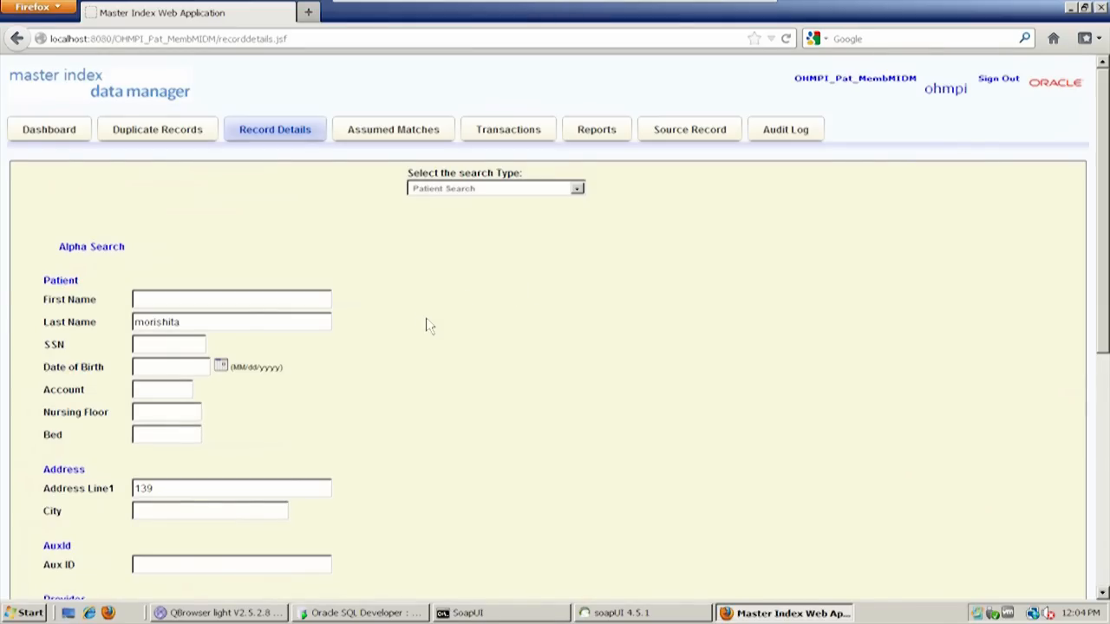
{"action": "scroll", "coordinate": [495, 385], "scroll_direction": "down", "scroll_amount": 4}
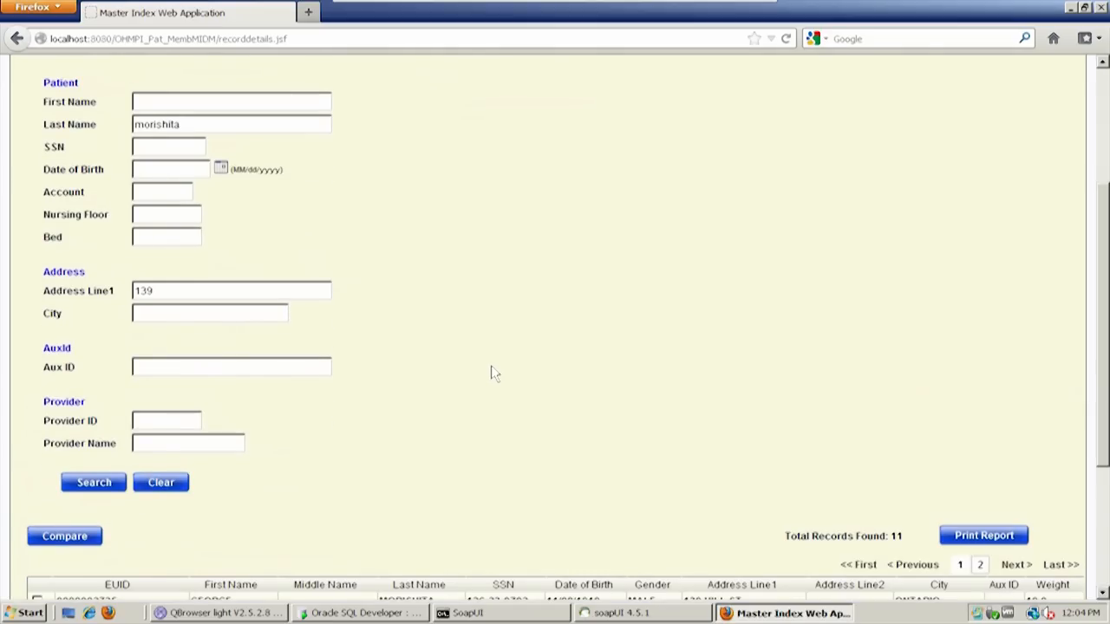
{"action": "double_click", "coordinate": [212, 124]}
{"action": "scroll", "coordinate": [494, 373], "scroll_direction": "down", "scroll_amount": 4}
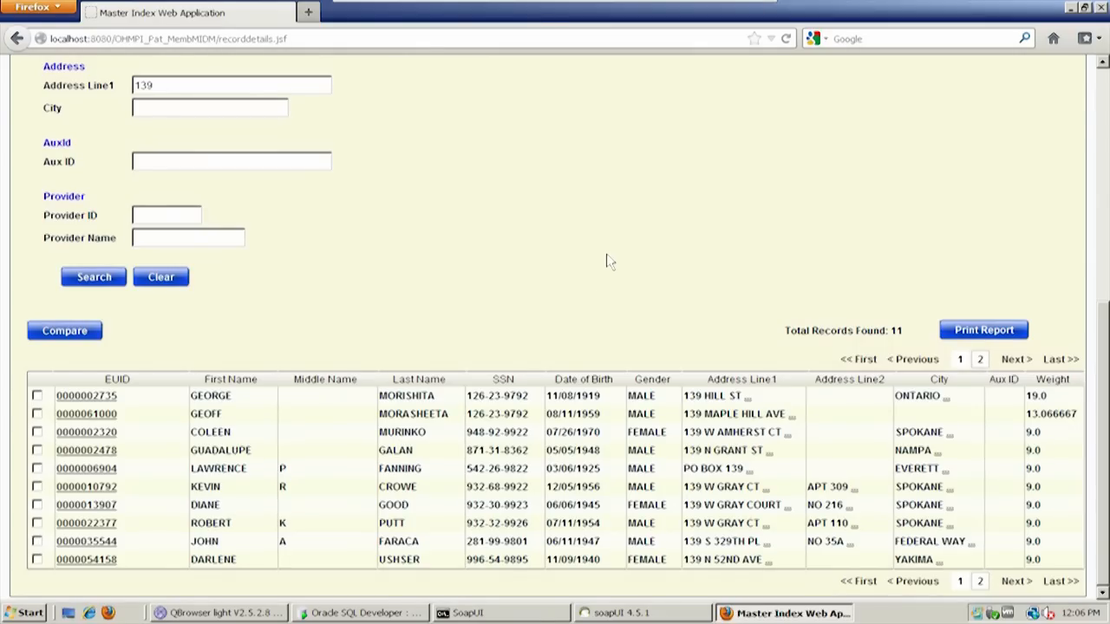
Switch to soapUI and look over the PatientEJBPortBinding operations, from executeMatchUpdate down to searchBlock
{"action": "left_click", "coordinate": [615, 613]}
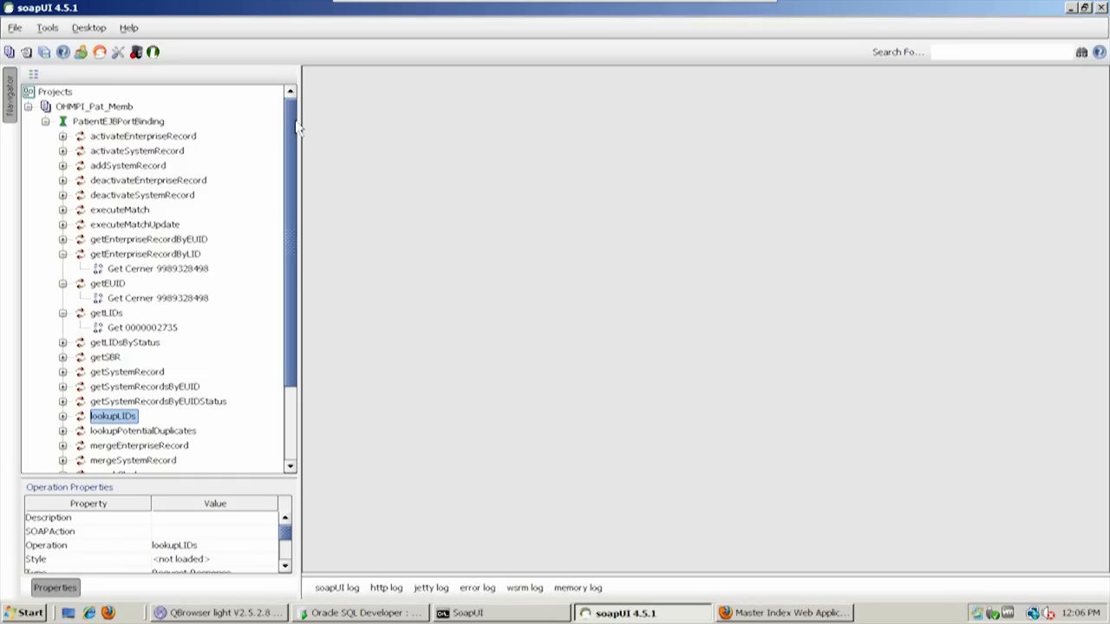
{"action": "left_click_drag", "start_coordinate": [297, 128], "coordinate": [290, 186]}
{"action": "scroll", "coordinate": [286, 223], "scroll_direction": "up", "scroll_amount": 5}
{"action": "left_click", "coordinate": [117, 226]}
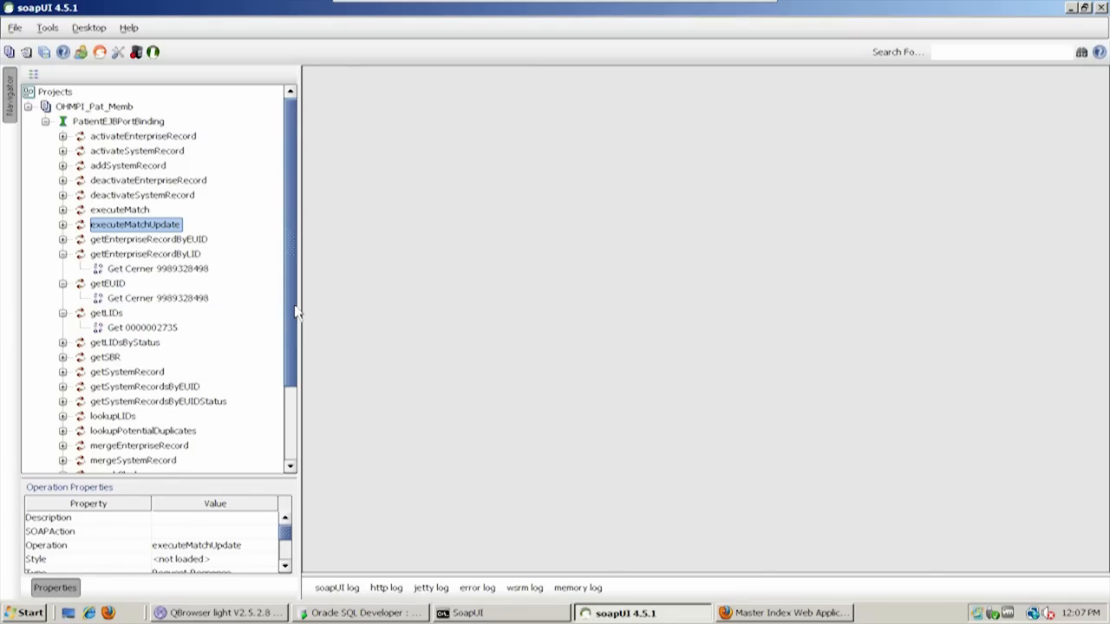
{"action": "left_click_drag", "start_coordinate": [295, 313], "coordinate": [291, 407]}
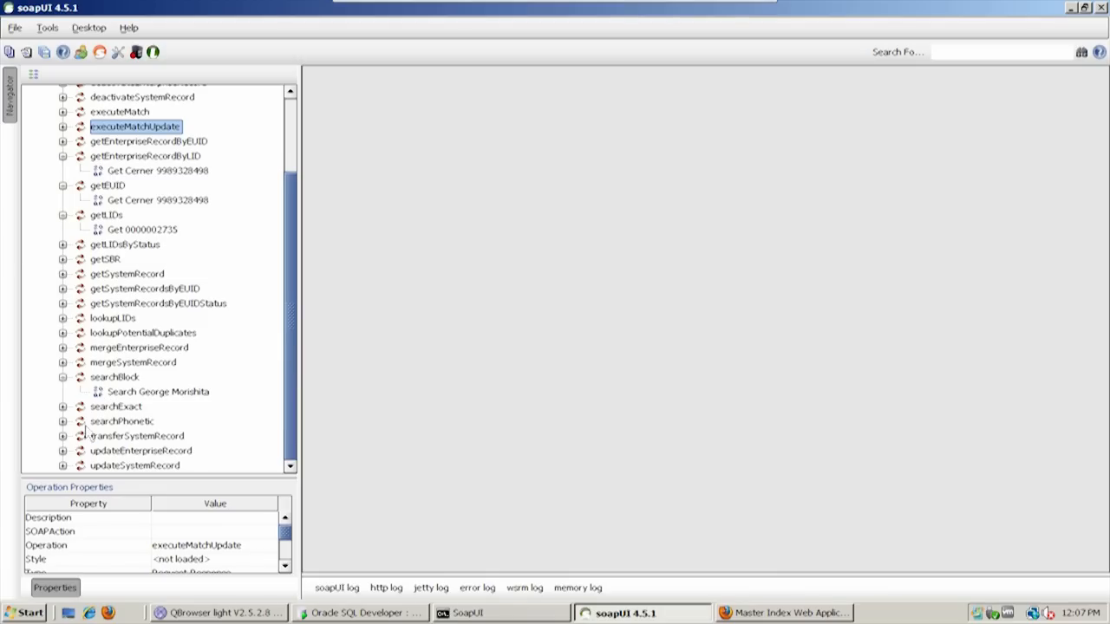
Open the saved patient search request under searchBlock and maximize its window
{"action": "double_click", "coordinate": [146, 394]}
{"action": "left_click_drag", "start_coordinate": [436, 188], "coordinate": [743, 187]}
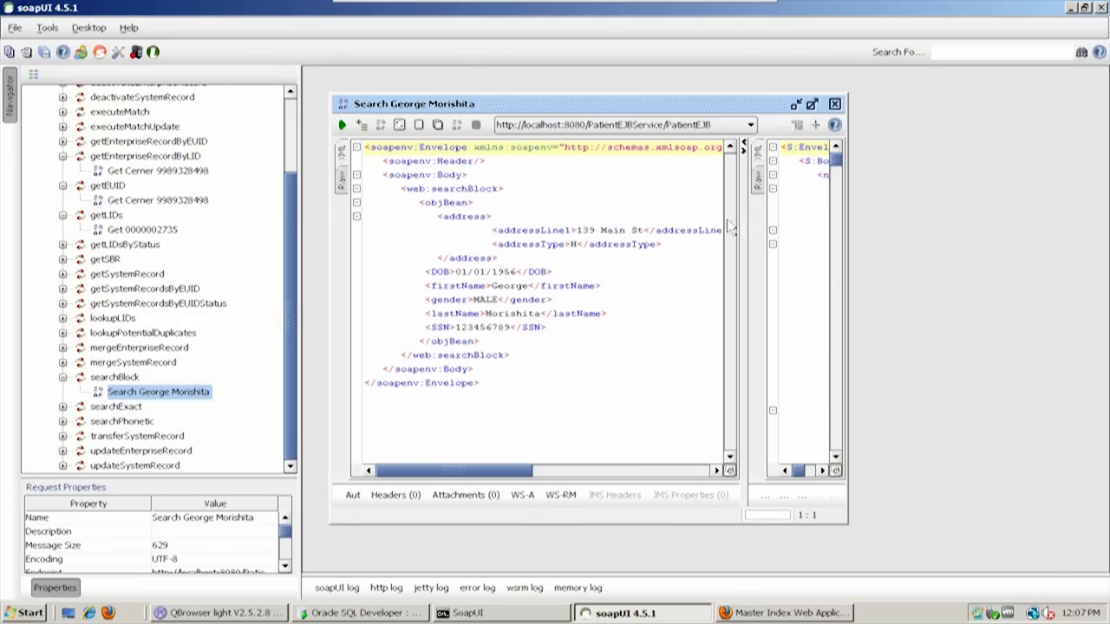
{"action": "double_click", "coordinate": [687, 107]}
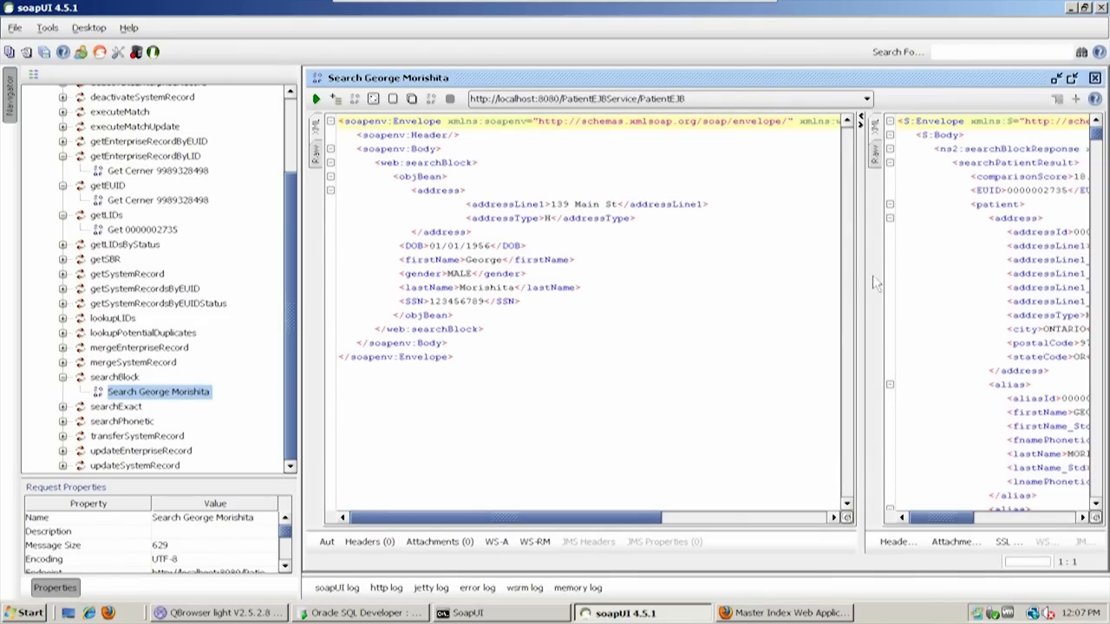
{"action": "mouse_move", "coordinate": [863, 278]}
{"action": "left_mouse_down"}
{"action": "mouse_move", "coordinate": [1021, 257]}
{"action": "mouse_move", "coordinate": [863, 257]}
{"action": "left_mouse_up"}
Select the entire response XML of the saved patient search request
{"action": "left_click", "coordinate": [1019, 295]}
{"action": "key", "text": "ctrl+a"}
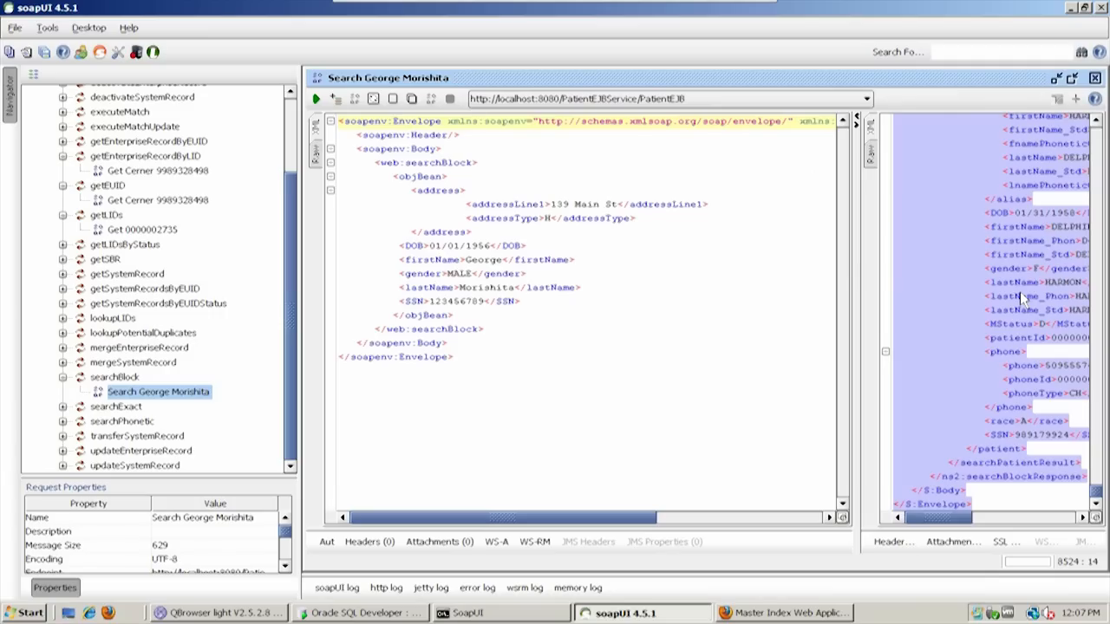
{"action": "right_click", "coordinate": [914, 295]}
{"action": "left_click", "coordinate": [958, 378]}
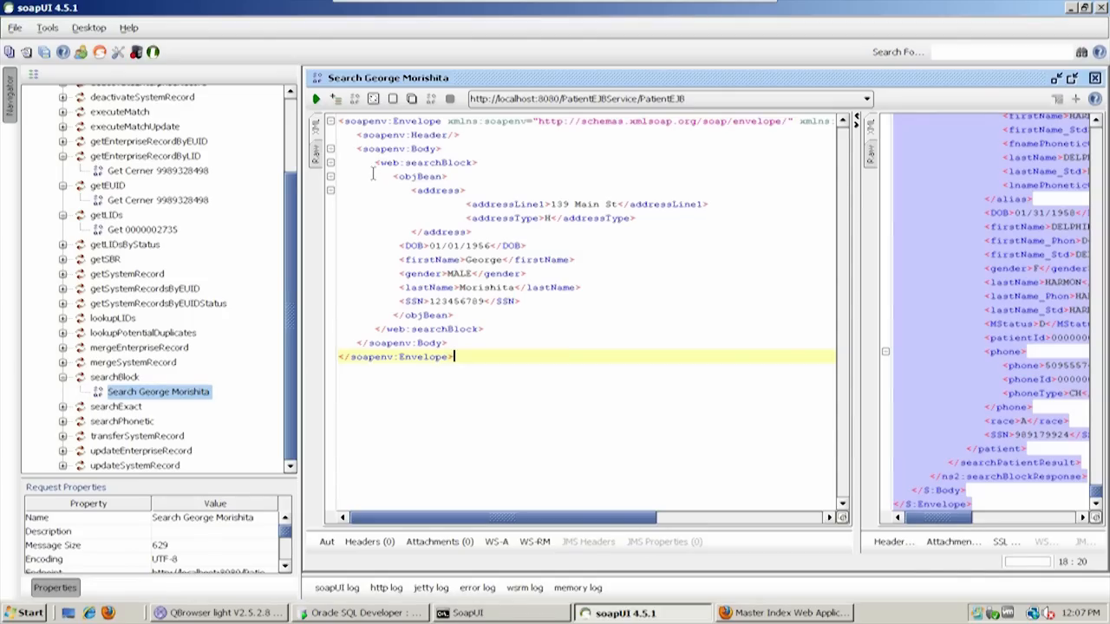
Create a new searchBlock request named Request 2 and maximize its window
{"action": "left_click", "coordinate": [124, 377]}
{"action": "right_click", "coordinate": [121, 379]}
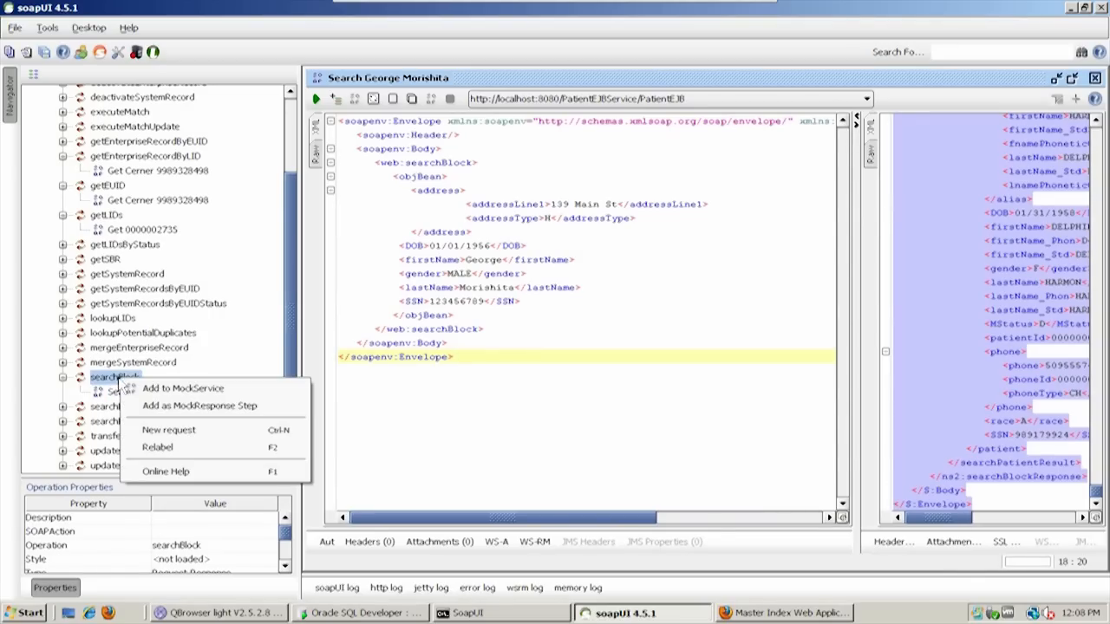
{"action": "left_click", "coordinate": [169, 431]}
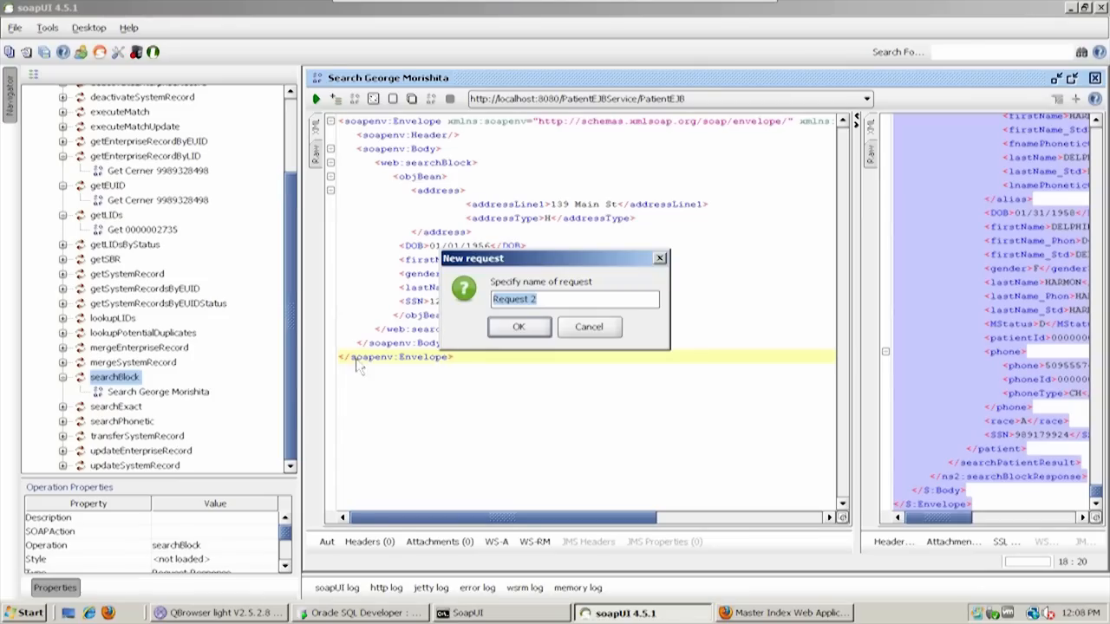
{"action": "left_click", "coordinate": [529, 329]}
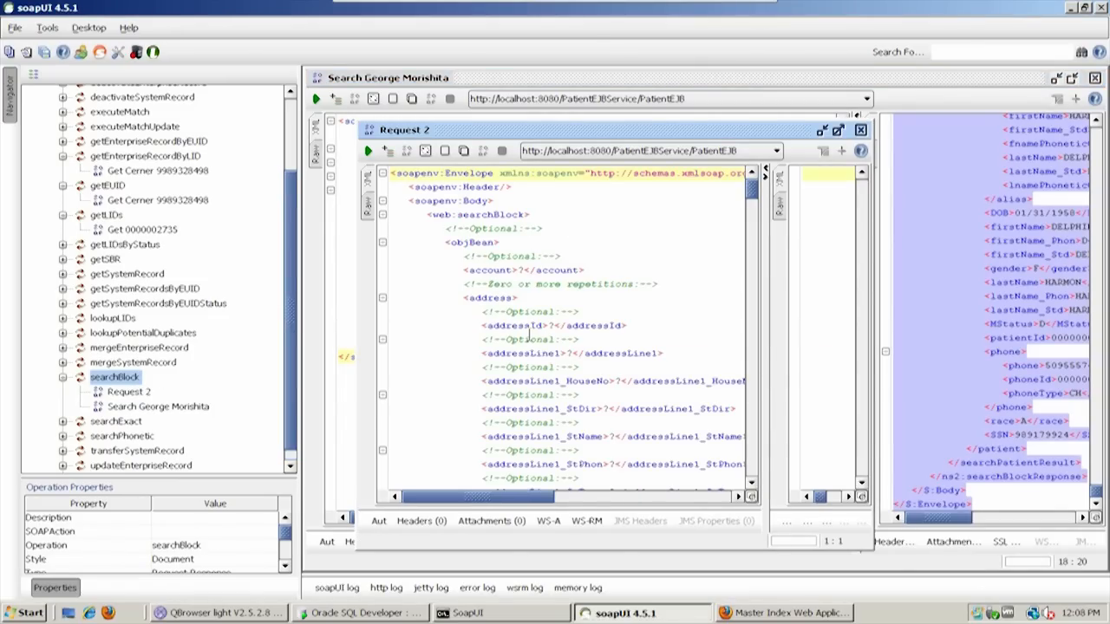
{"action": "double_click", "coordinate": [631, 129]}
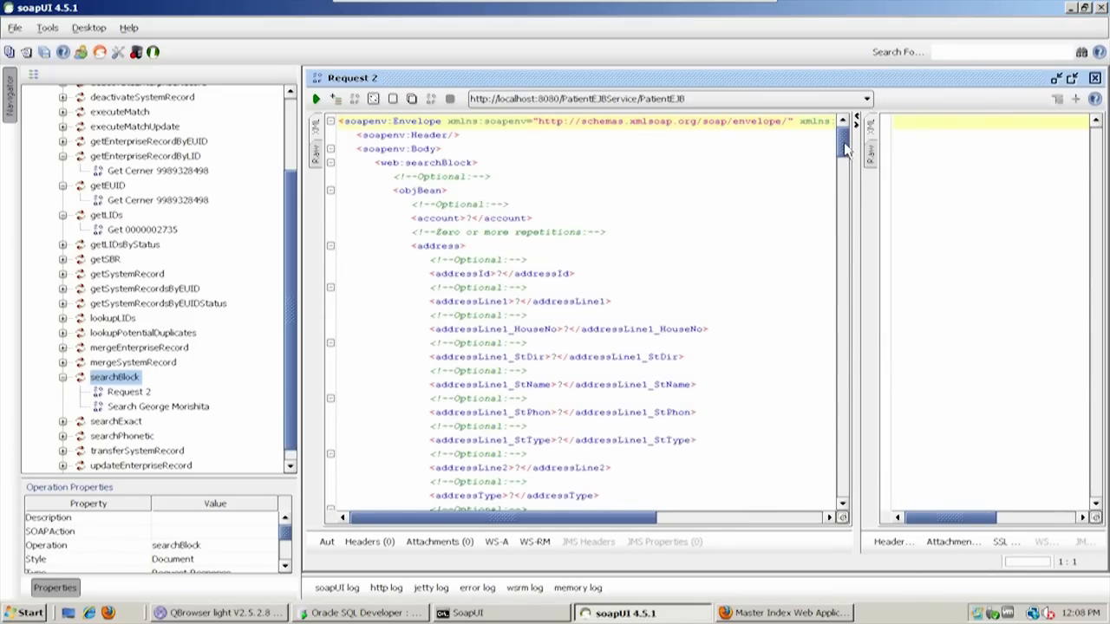
Examine the optional fields in the Request 2 template, from the address to the provider elements, and close its window
{"action": "left_click_drag", "start_coordinate": [846, 149], "coordinate": [845, 266]}
{"action": "double_click", "coordinate": [506, 317]}
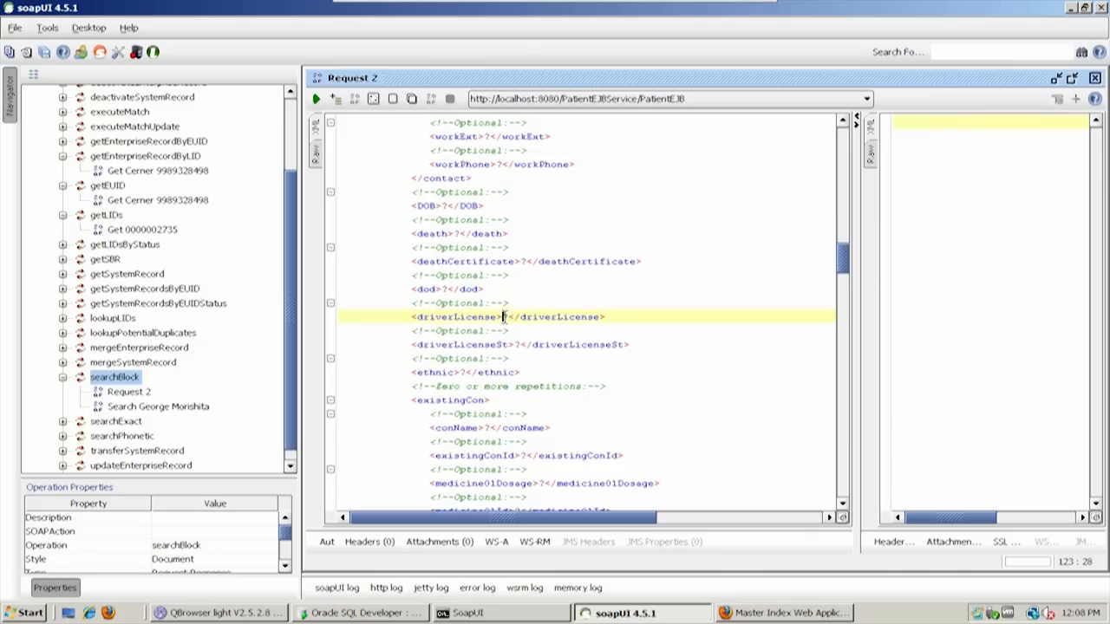
{"action": "left_click_drag", "start_coordinate": [847, 257], "coordinate": [824, 458]}
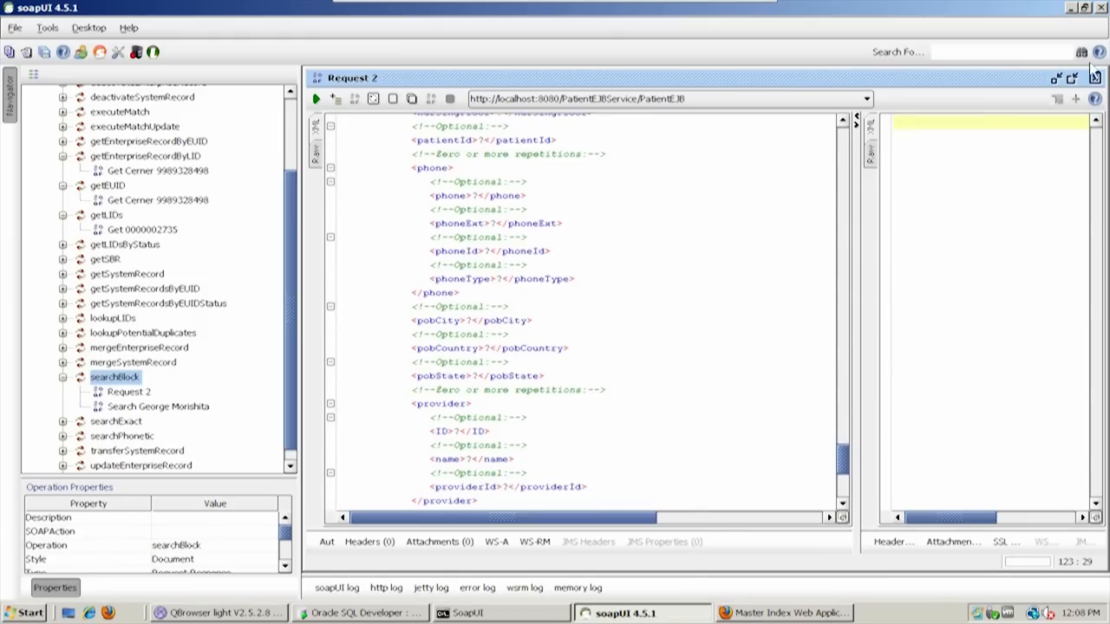
{"action": "left_click", "coordinate": [1096, 79]}
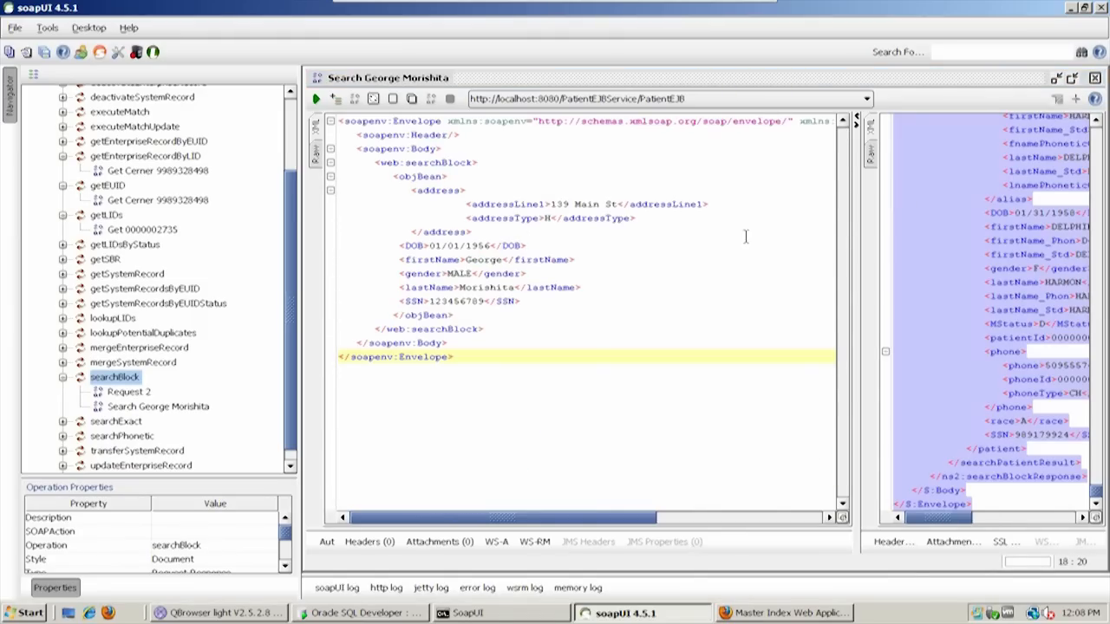
Review the address, date of birth, name, gender and SSN criteria in the saved patient search request
{"action": "left_click_drag", "start_coordinate": [412, 187], "coordinate": [555, 235]}
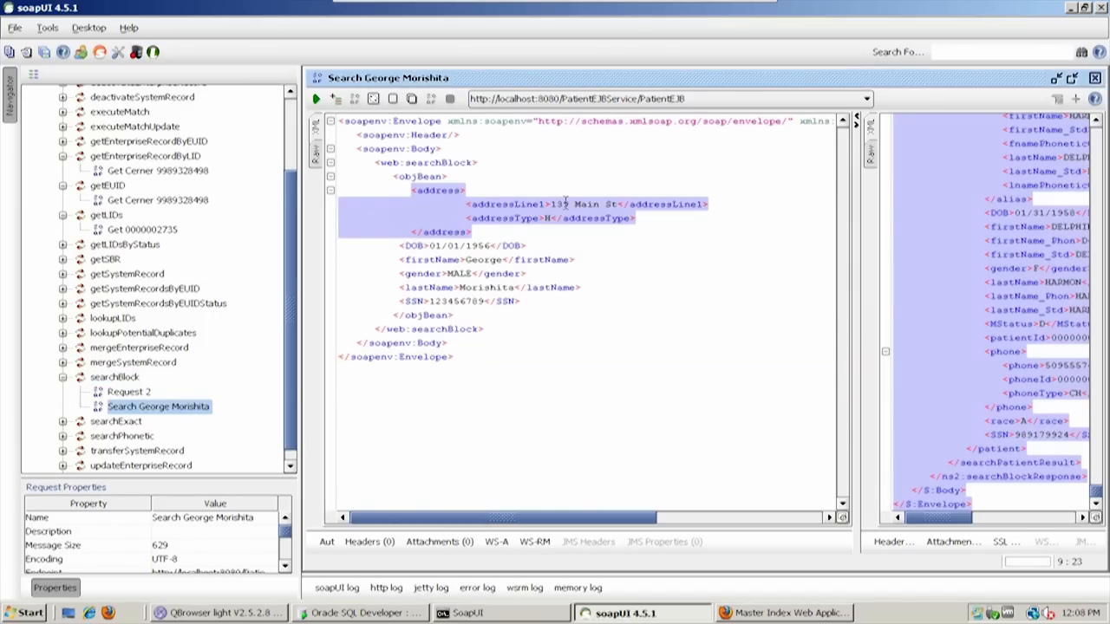
{"action": "left_click", "coordinate": [553, 205]}
{"action": "left_click_drag", "start_coordinate": [401, 246], "coordinate": [635, 285]}
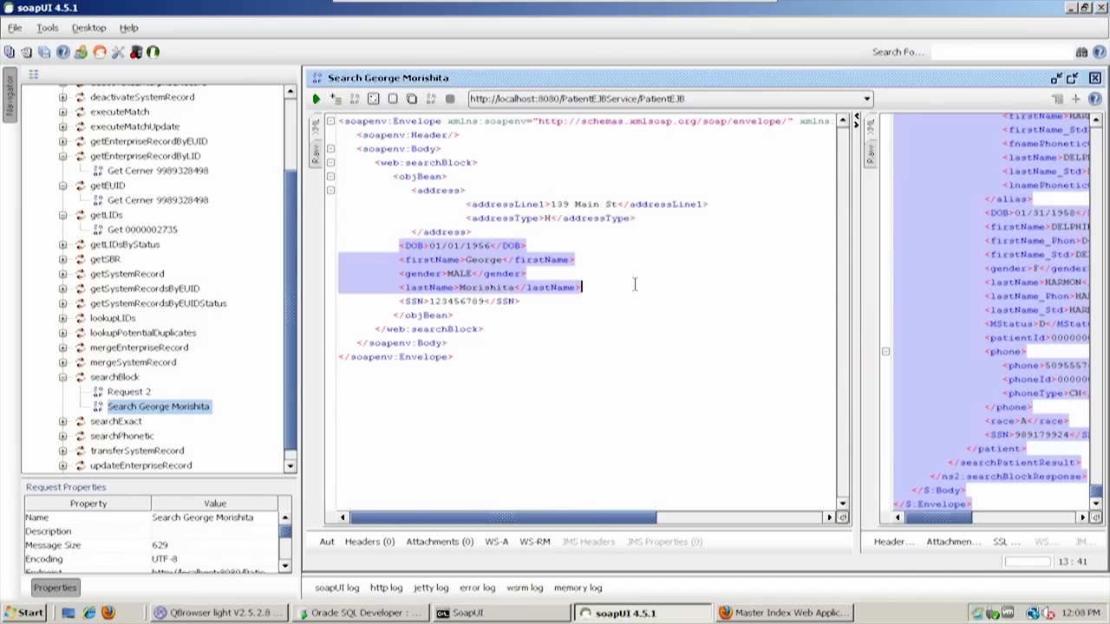
{"action": "left_click", "coordinate": [455, 274]}
{"action": "left_click", "coordinate": [466, 287]}
{"action": "double_click", "coordinate": [451, 301]}
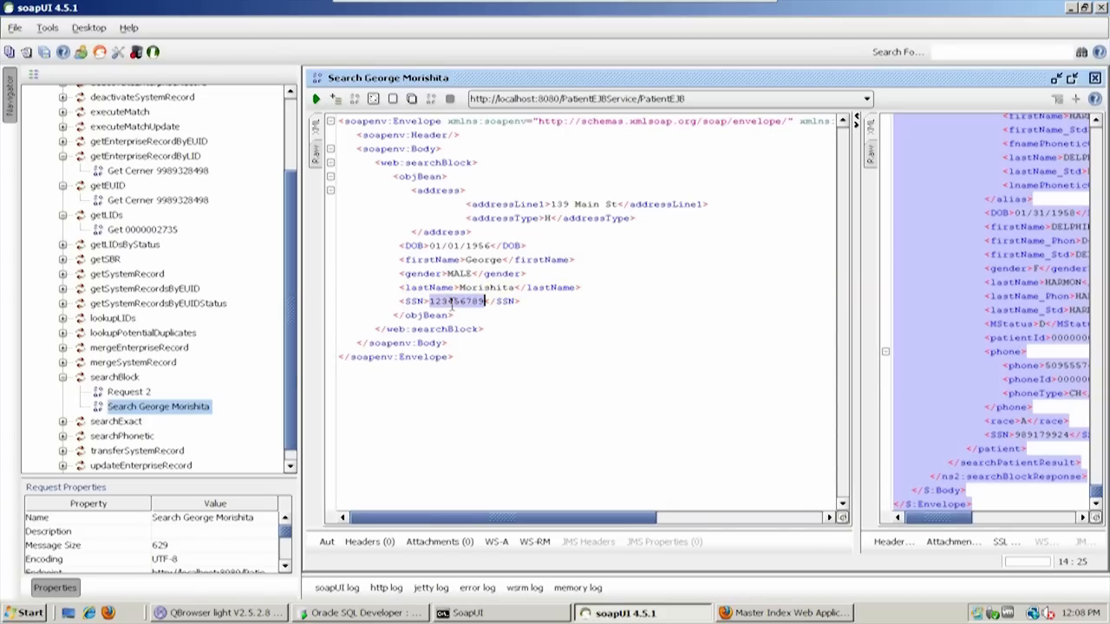
Widen the response area of the saved patient search and submit the request to the PatientEJB endpoint
{"action": "left_click_drag", "start_coordinate": [857, 305], "coordinate": [605, 309]}
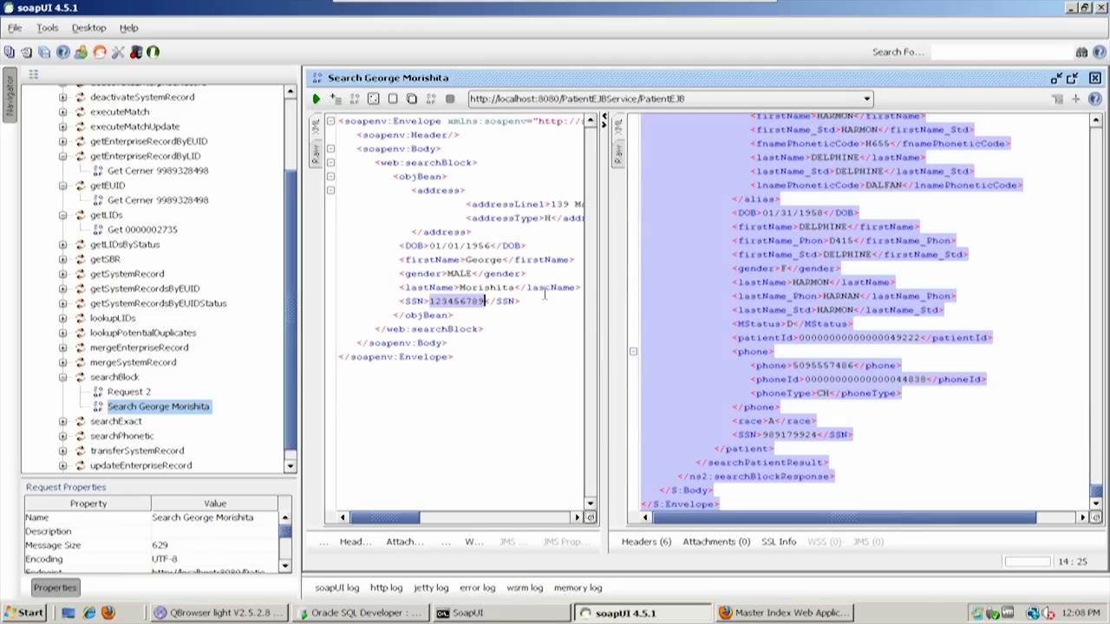
{"action": "left_click", "coordinate": [543, 292]}
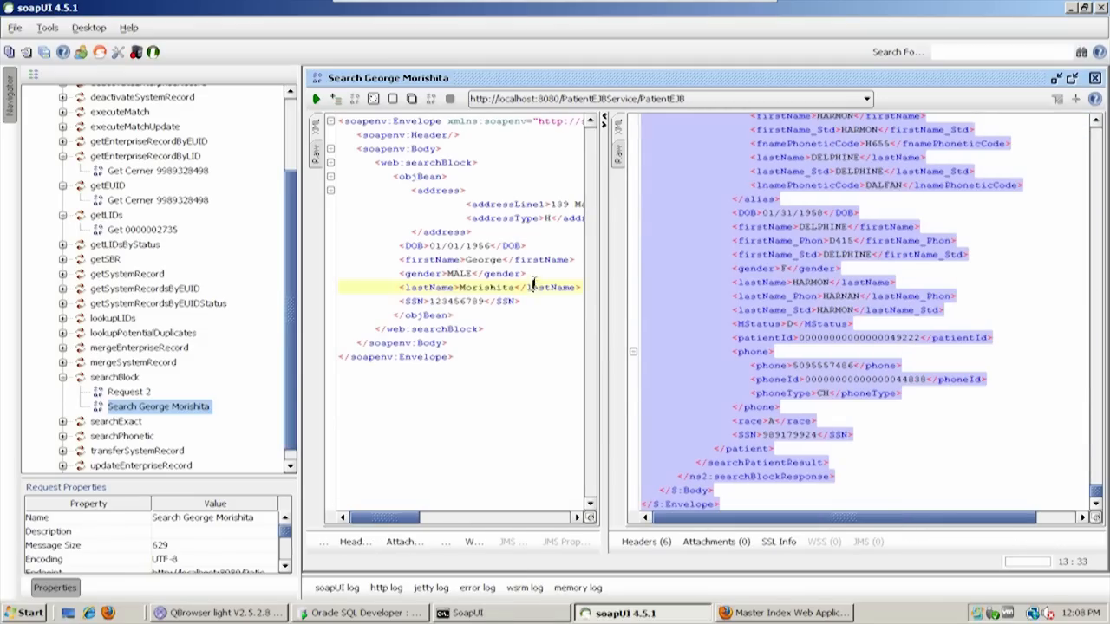
{"action": "left_click", "coordinate": [317, 100]}
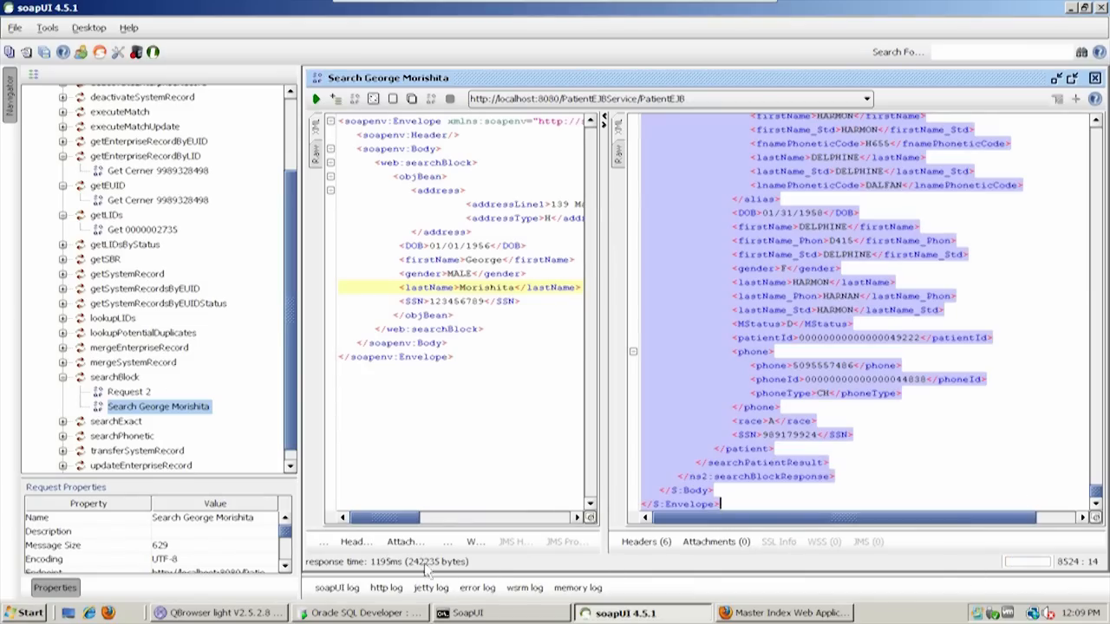
Collapse the first result's patient element and the searchPatientResult elements that follow it in the response XML
{"action": "left_click_drag", "start_coordinate": [1098, 493], "coordinate": [1102, 130]}
{"action": "left_click", "coordinate": [909, 147]}
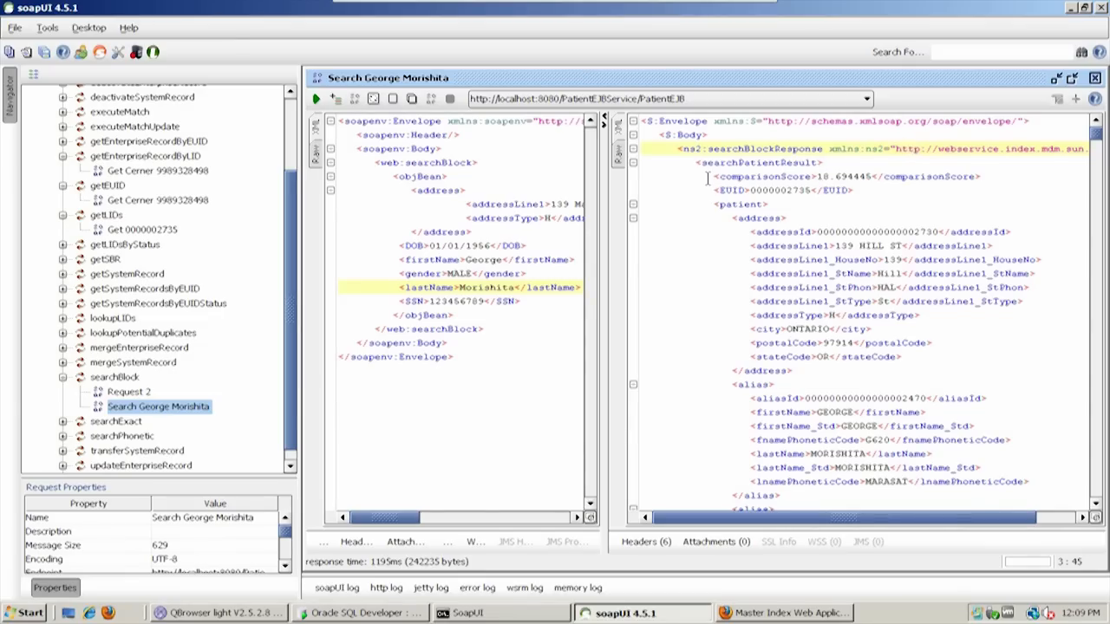
{"action": "left_click", "coordinate": [633, 205]}
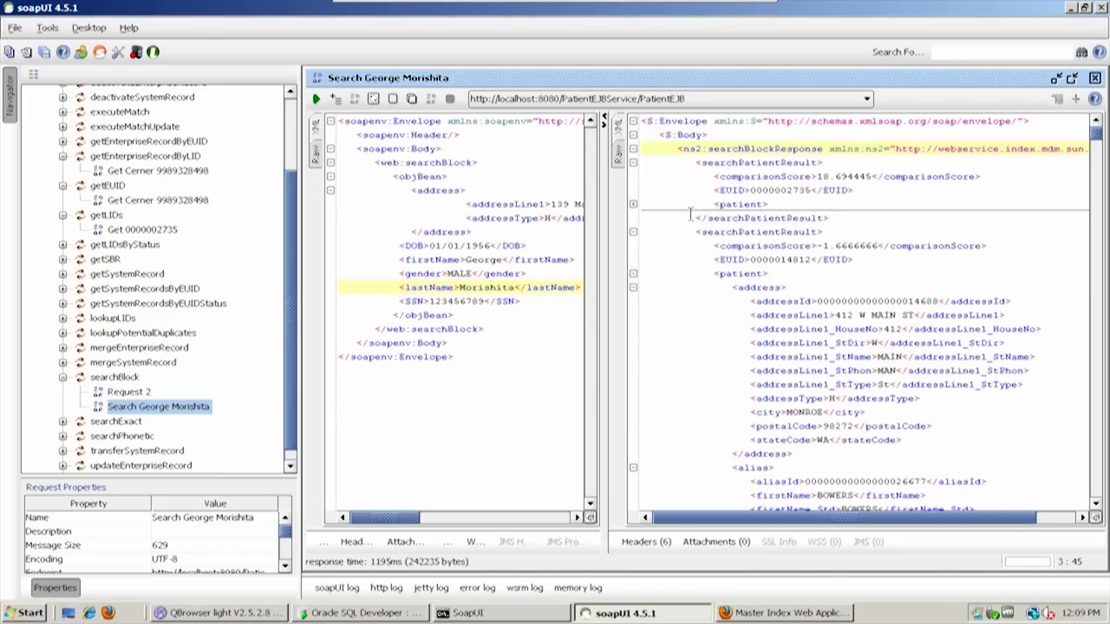
{"action": "left_click", "coordinate": [633, 233]}
{"action": "left_click", "coordinate": [633, 246]}
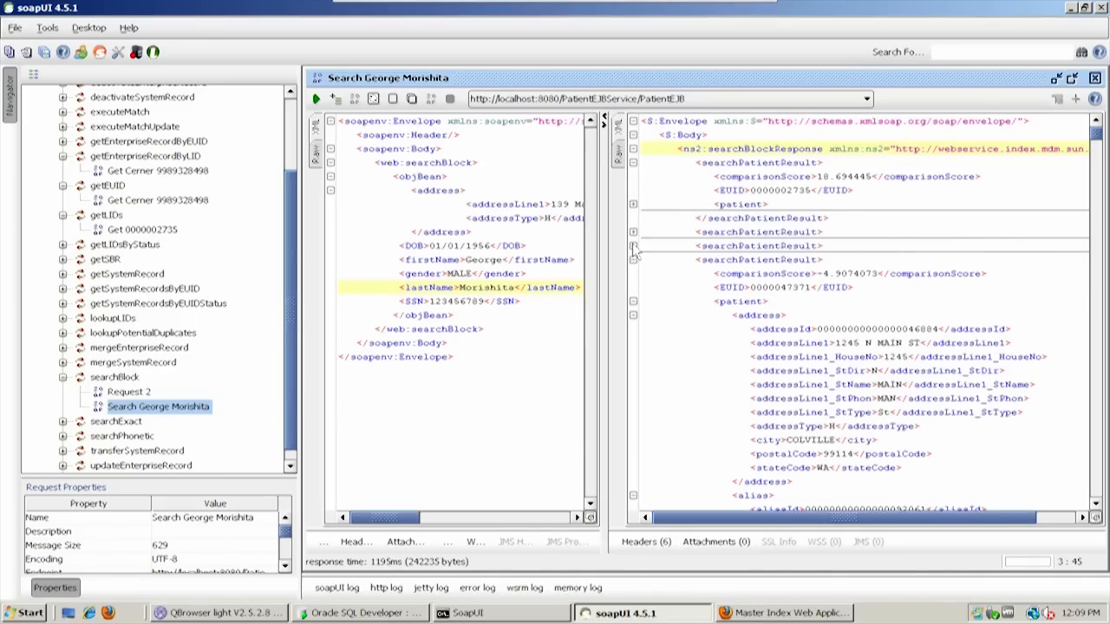
{"action": "left_click", "coordinate": [633, 260]}
{"action": "left_click", "coordinate": [633, 274]}
{"action": "left_click", "coordinate": [633, 288]}
{"action": "left_click", "coordinate": [633, 301]}
{"action": "left_click", "coordinate": [633, 316]}
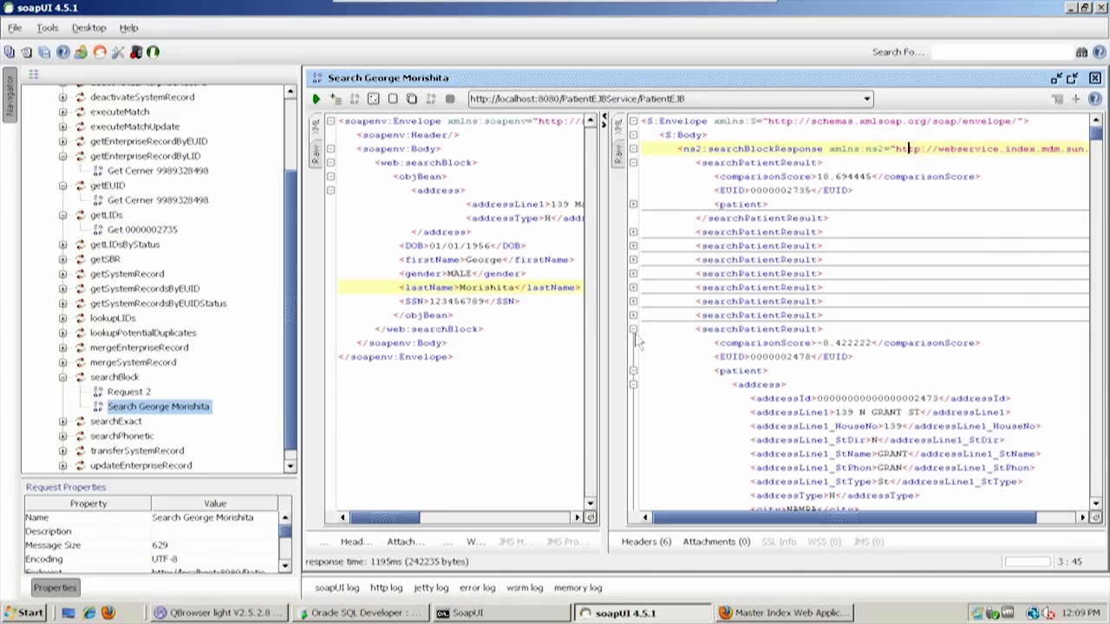
{"action": "left_click", "coordinate": [633, 329]}
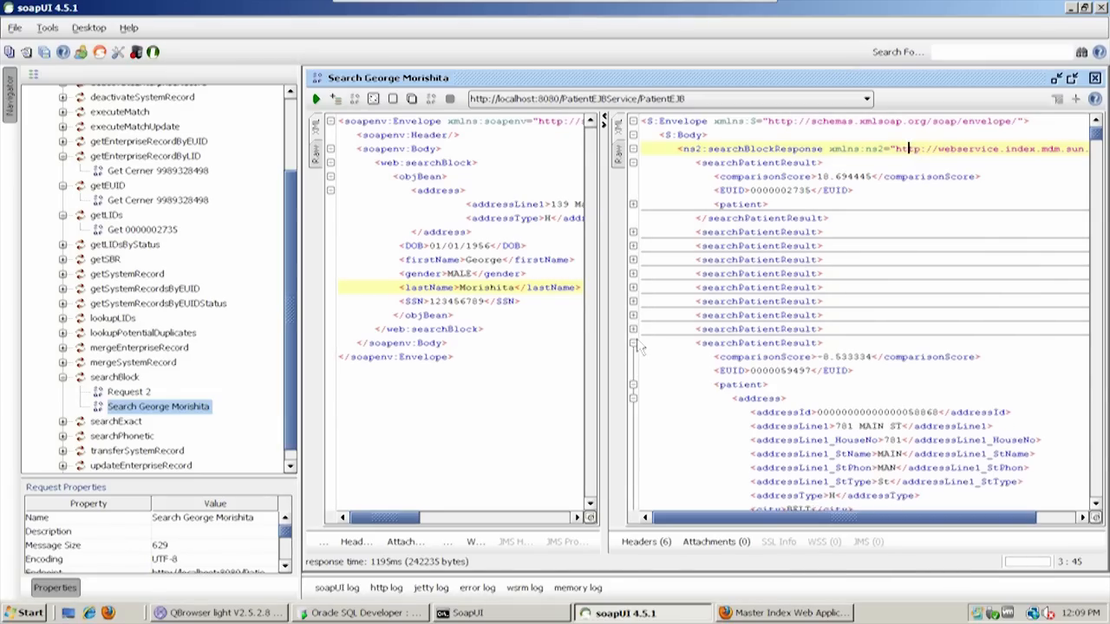
{"action": "left_click", "coordinate": [633, 344]}
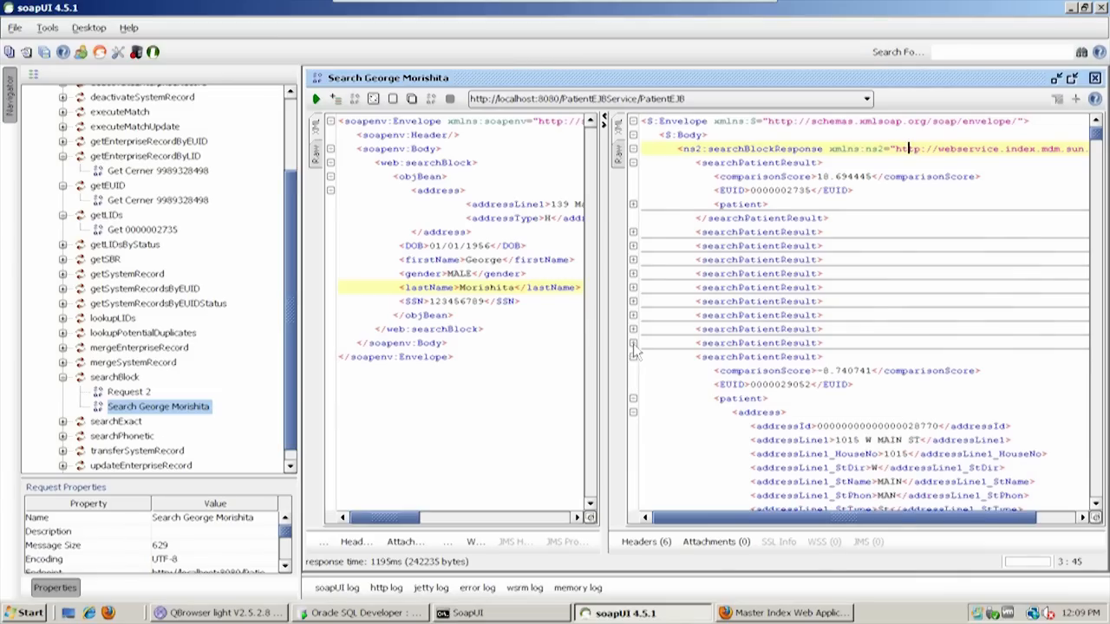
{"action": "left_click", "coordinate": [633, 357]}
{"action": "left_click", "coordinate": [633, 372]}
{"action": "left_click", "coordinate": [633, 385]}
{"action": "left_click", "coordinate": [633, 398]}
{"action": "left_click", "coordinate": [633, 413]}
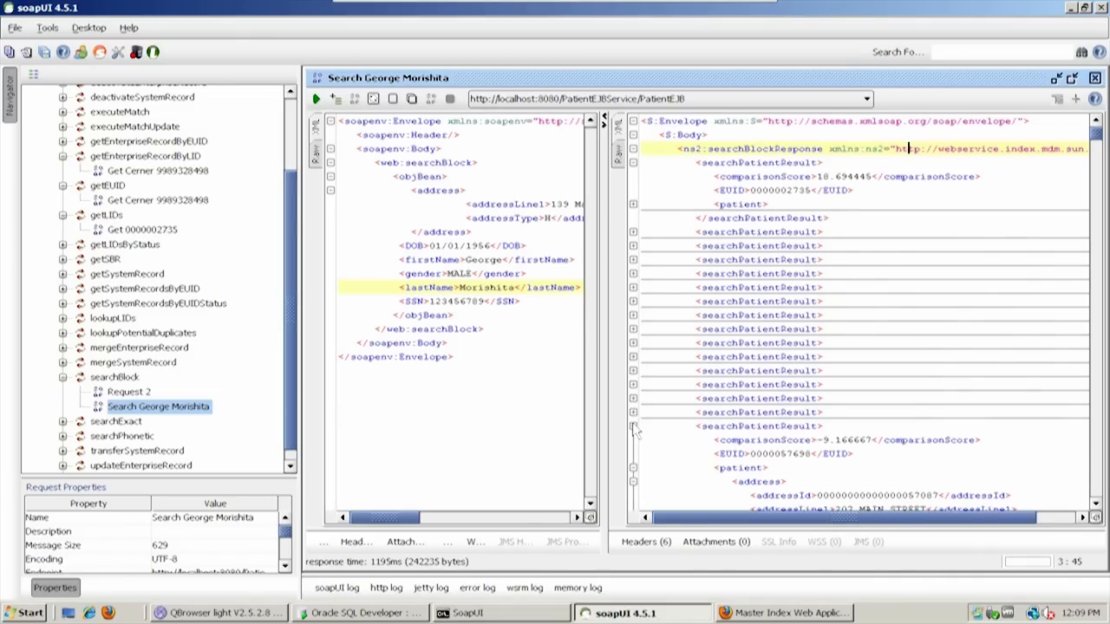
{"action": "left_click", "coordinate": [633, 427]}
{"action": "left_click", "coordinate": [633, 440]}
{"action": "left_click", "coordinate": [633, 454]}
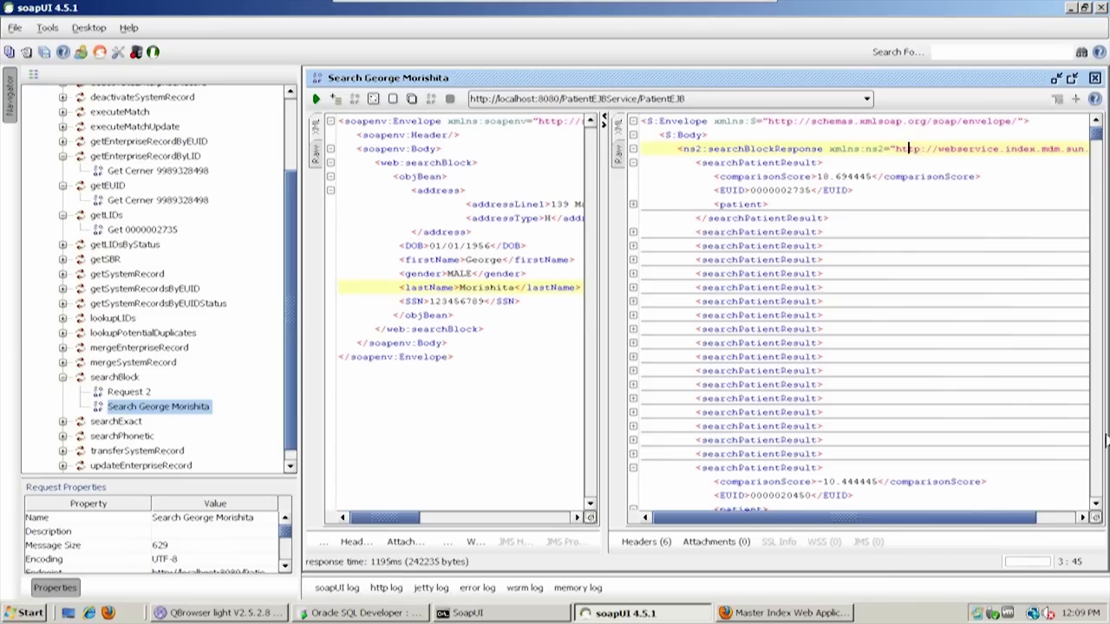
{"action": "left_click", "coordinate": [633, 468]}
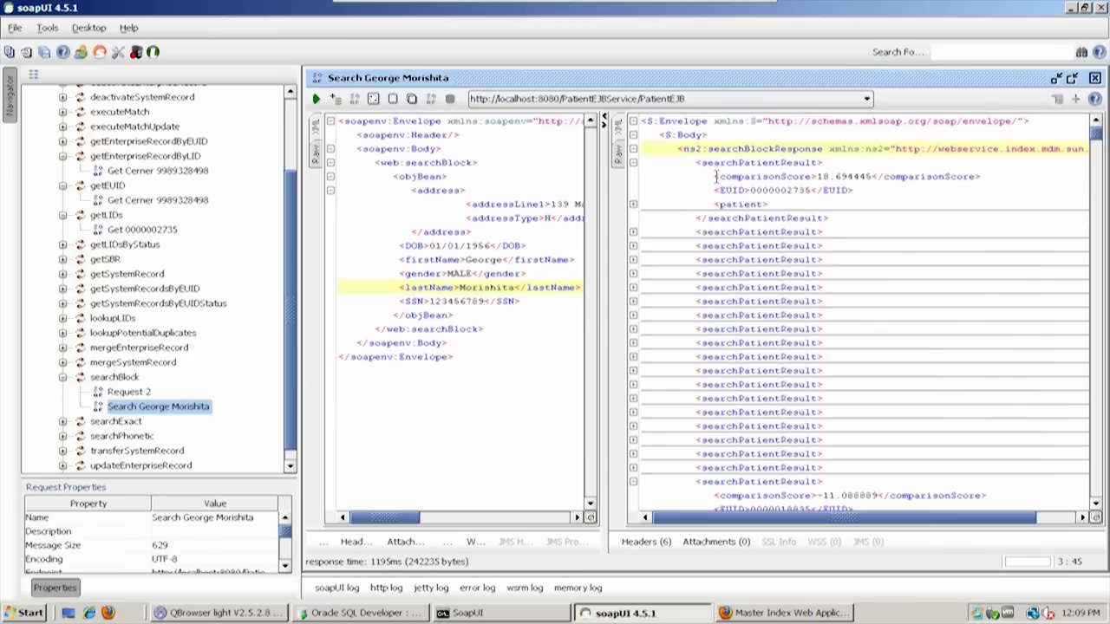
Highlight the comparisonScore and EUID values of the first search result
{"action": "left_click_drag", "start_coordinate": [713, 177], "coordinate": [989, 177]}
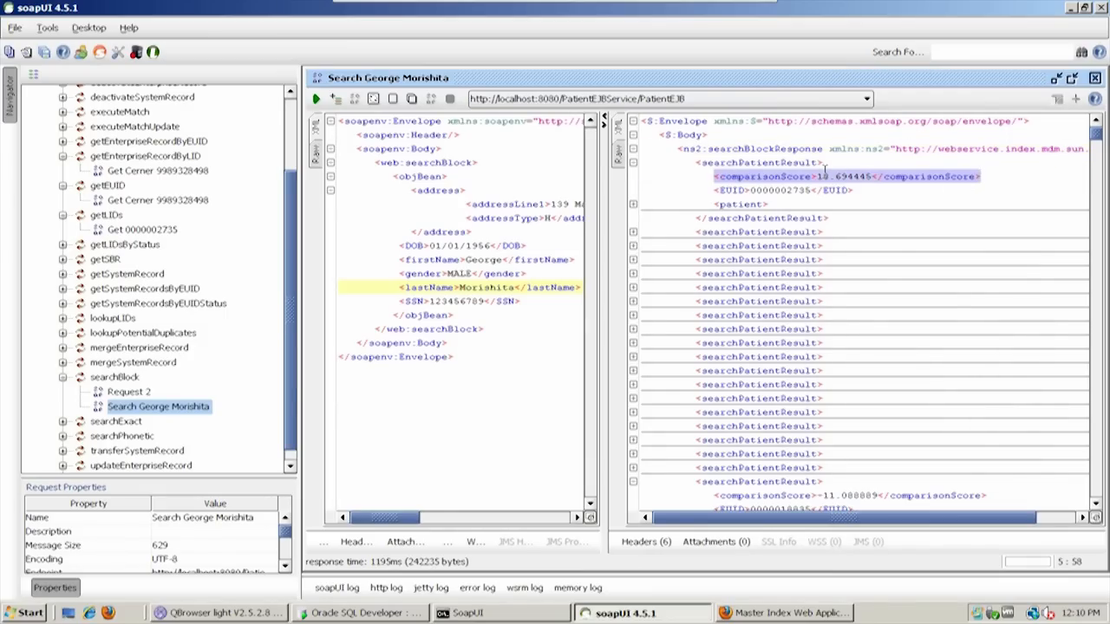
{"action": "double_click", "coordinate": [796, 191]}
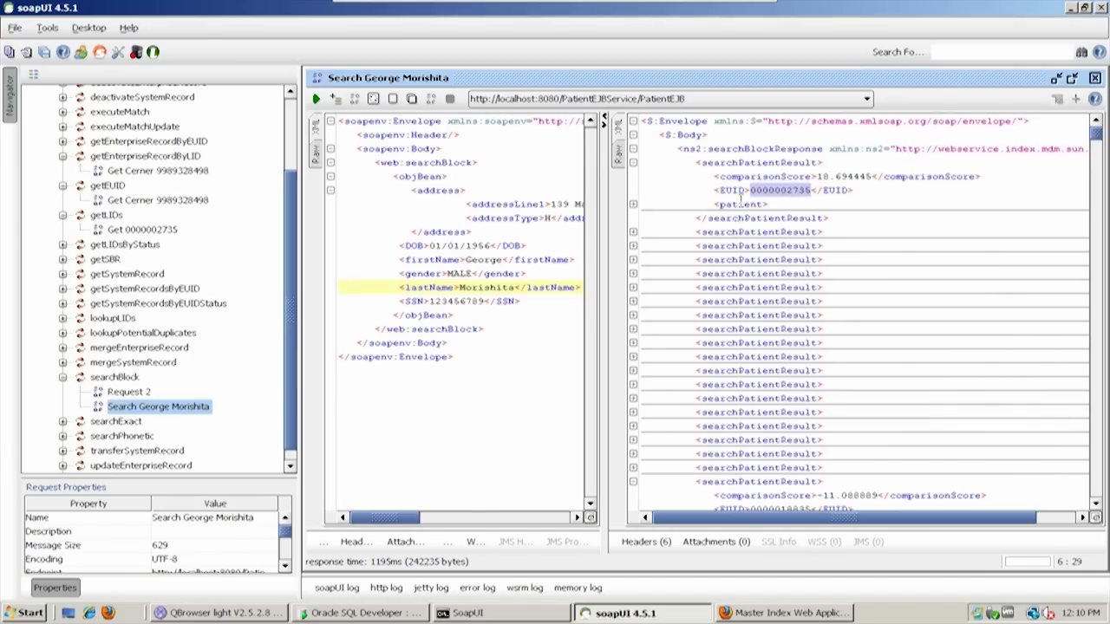
Expand the first search result's patient element and highlight all the fields of its address
{"action": "left_click_drag", "start_coordinate": [716, 203], "coordinate": [797, 200]}
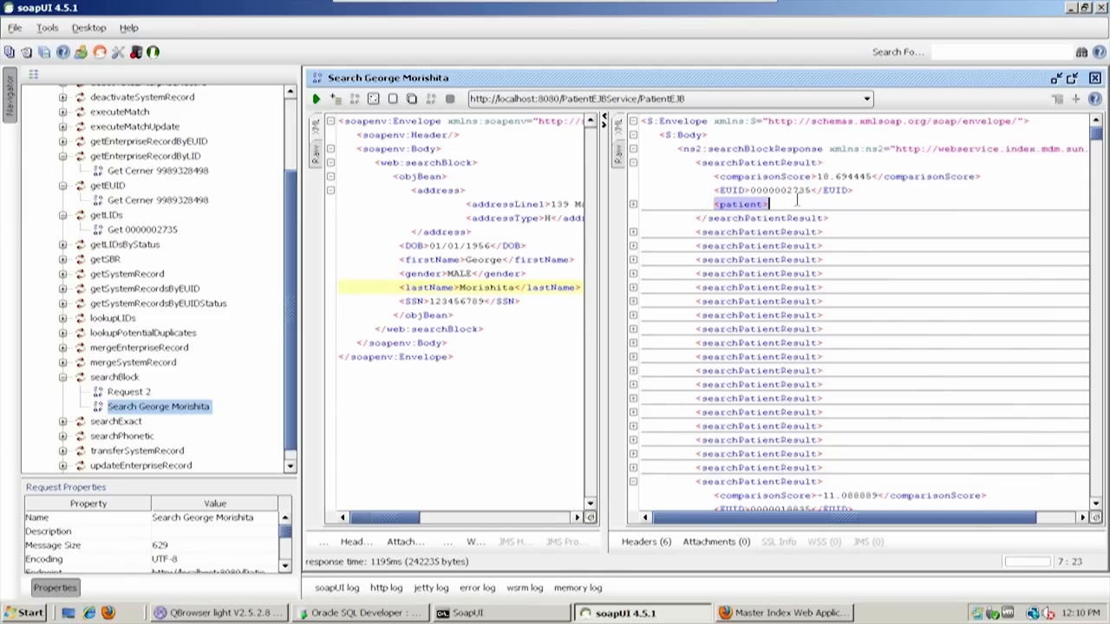
{"action": "left_click", "coordinate": [745, 205]}
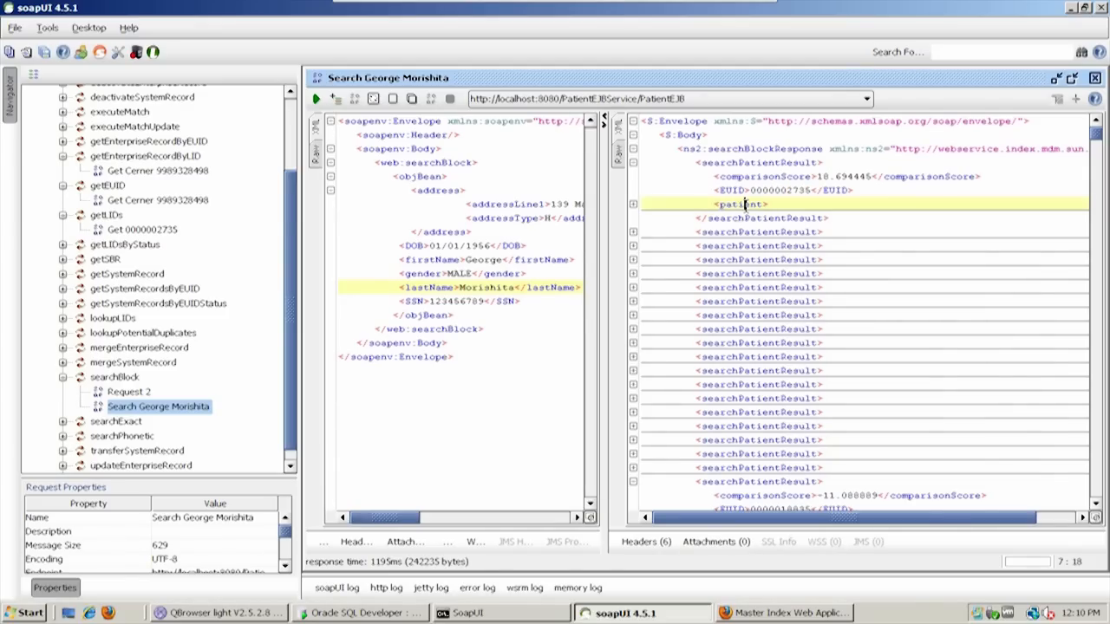
{"action": "left_click", "coordinate": [634, 205]}
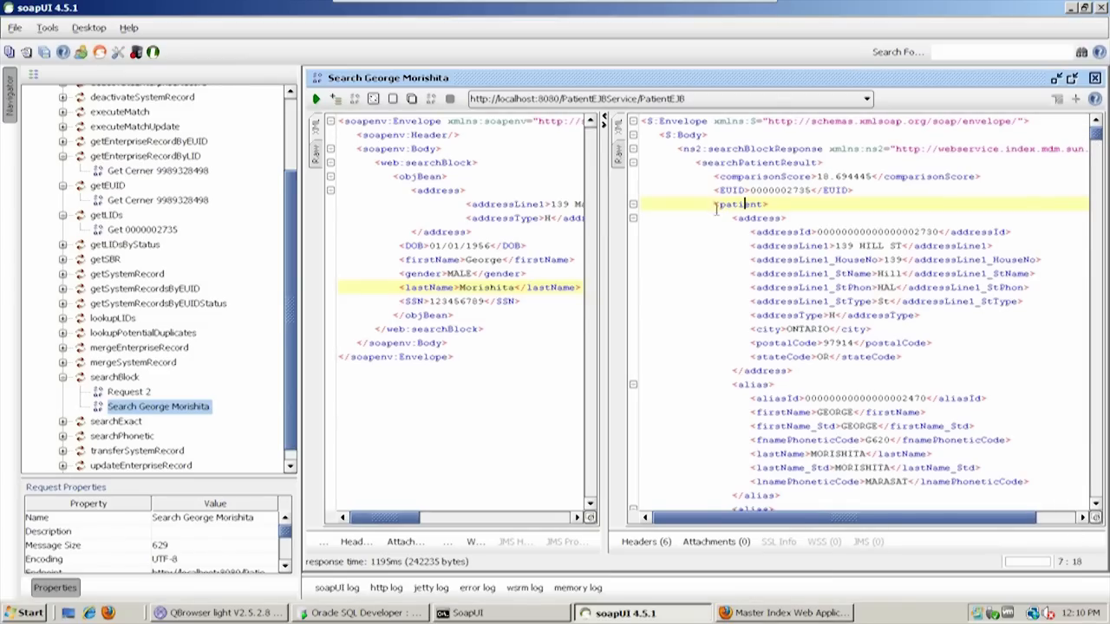
{"action": "left_click_drag", "start_coordinate": [741, 238], "coordinate": [922, 361]}
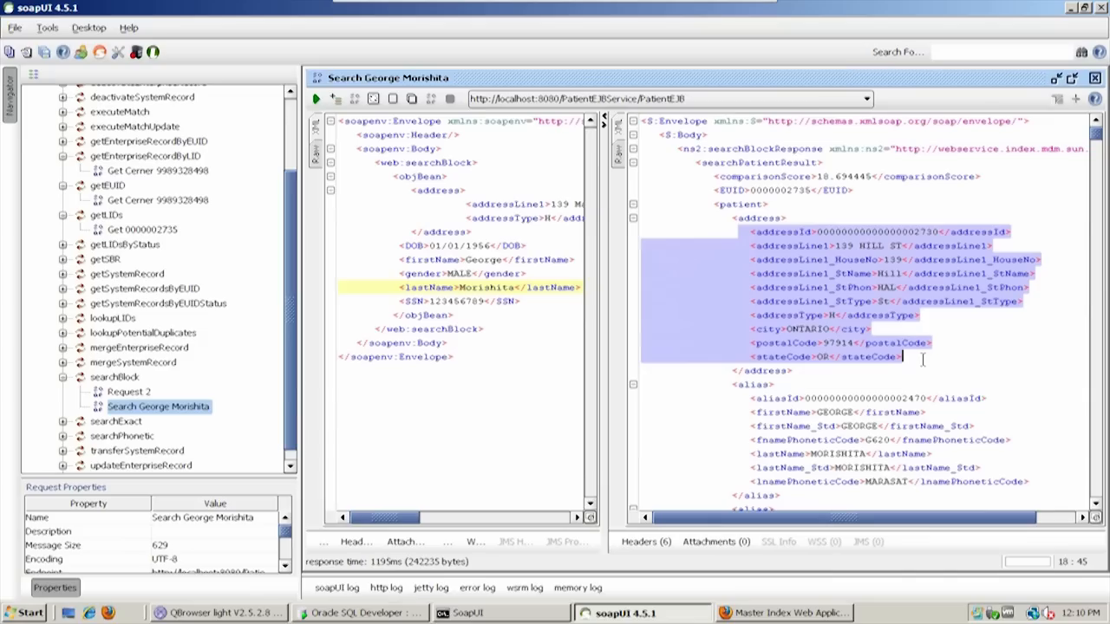
{"action": "left_click", "coordinate": [923, 362]}
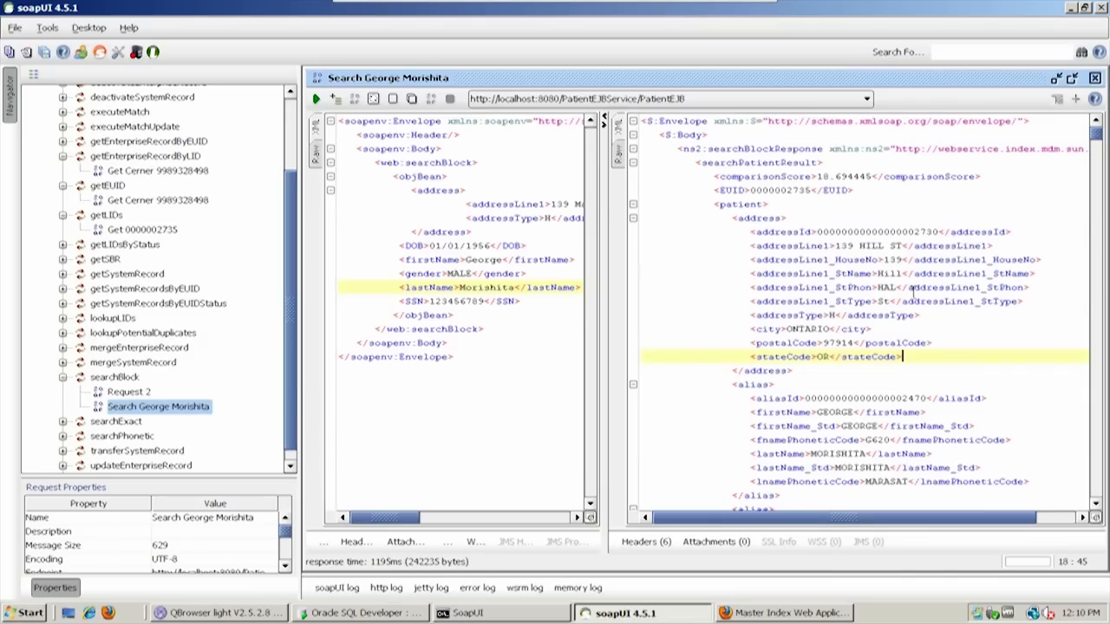
Examine the first patient's parsed house number, street name and street type, then the address type, city, postal code and state fields
{"action": "left_click_drag", "start_coordinate": [751, 259], "coordinate": [1028, 303]}
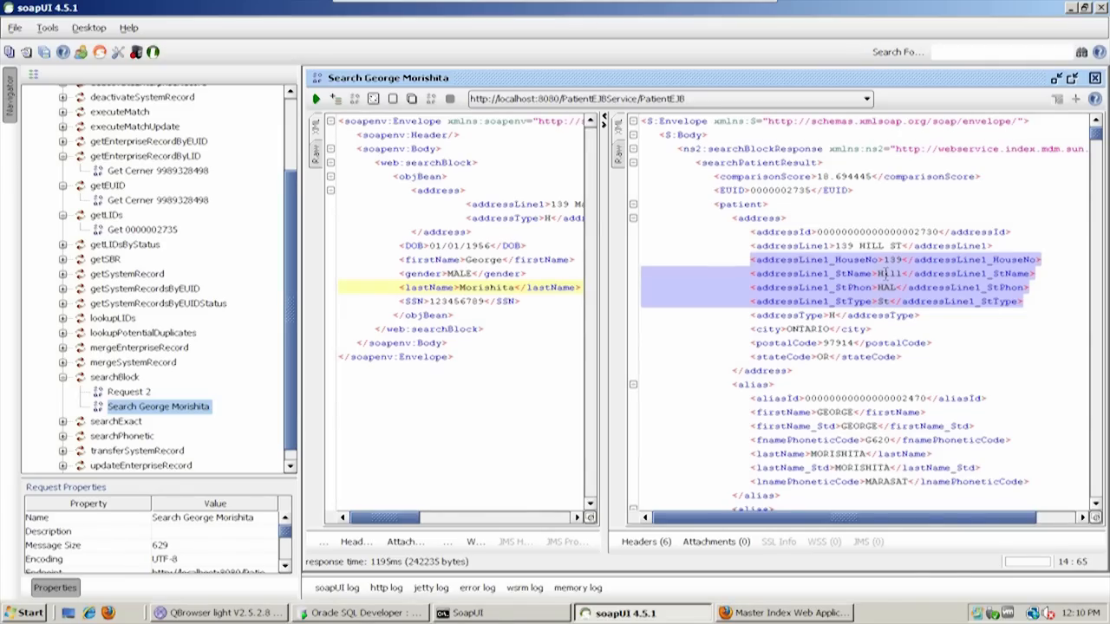
{"action": "double_click", "coordinate": [887, 273]}
{"action": "left_click", "coordinate": [895, 259]}
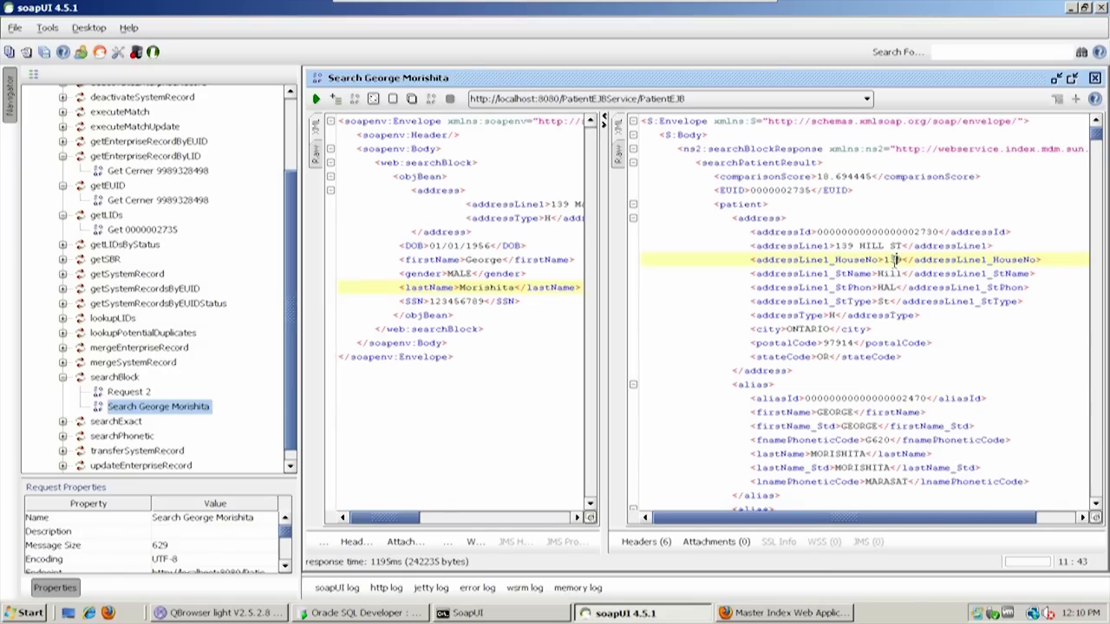
{"action": "double_click", "coordinate": [883, 301]}
{"action": "double_click", "coordinate": [882, 301]}
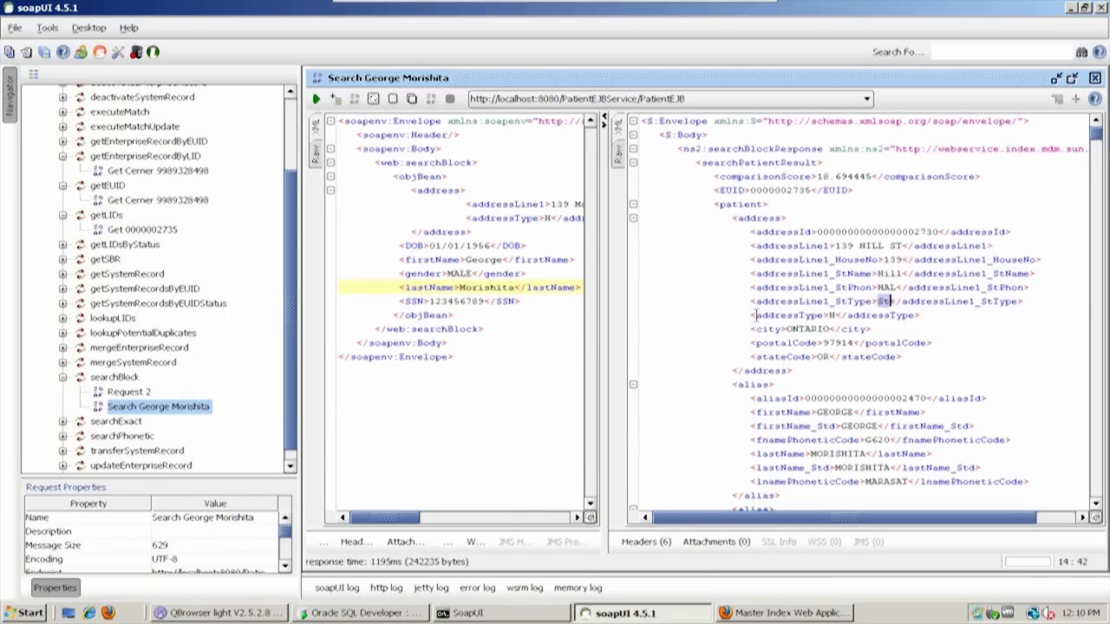
{"action": "left_click_drag", "start_coordinate": [749, 315], "coordinate": [912, 356]}
Highlight the ID, standardized names and phonetic codes in the first patient's first alias element
{"action": "scroll", "coordinate": [785, 337], "scroll_direction": "down", "scroll_amount": 5}
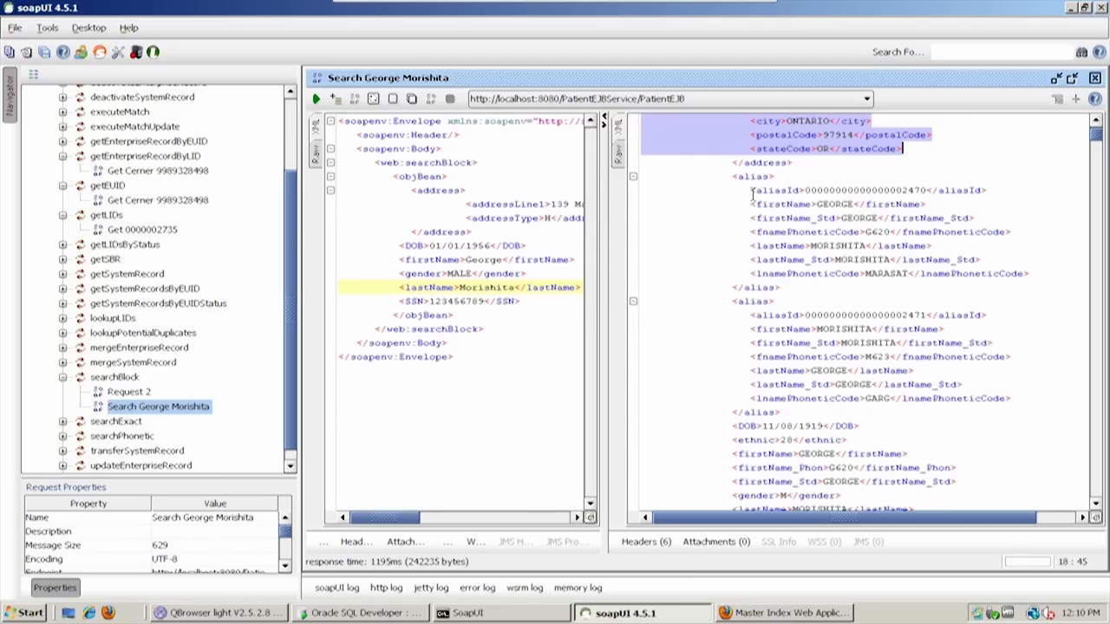
{"action": "left_click_drag", "start_coordinate": [751, 191], "coordinate": [1011, 269]}
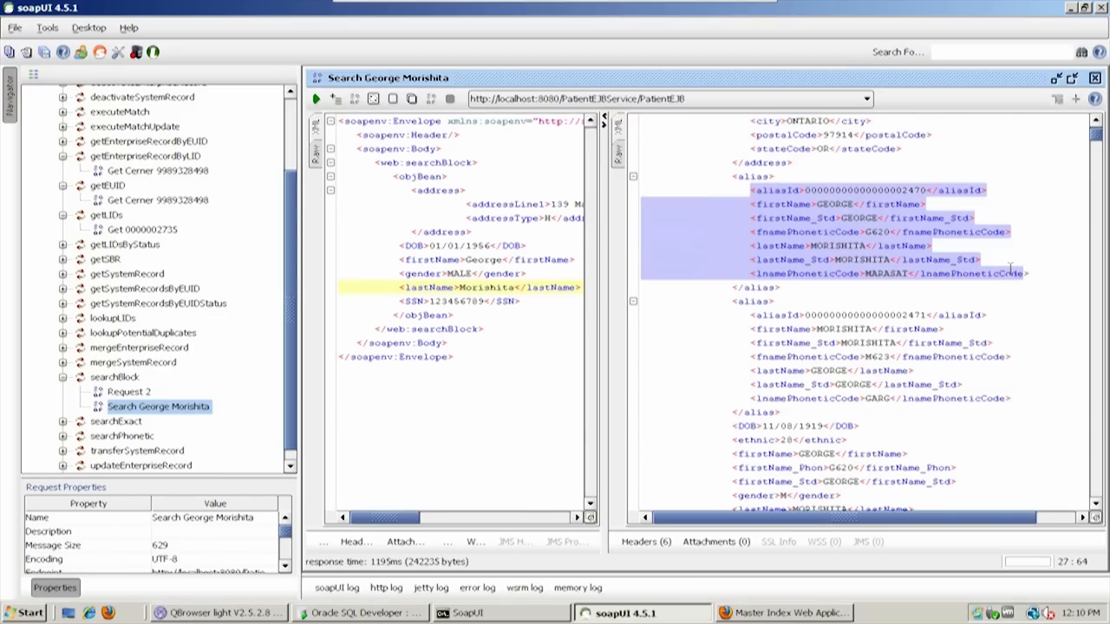
{"action": "left_click", "coordinate": [768, 246]}
Examine the first patient's demographic fields, including MStatus, race, religion and SSN, and widen the request area to compare the search criteria
{"action": "scroll", "coordinate": [715, 284], "scroll_direction": "down", "scroll_amount": 2}
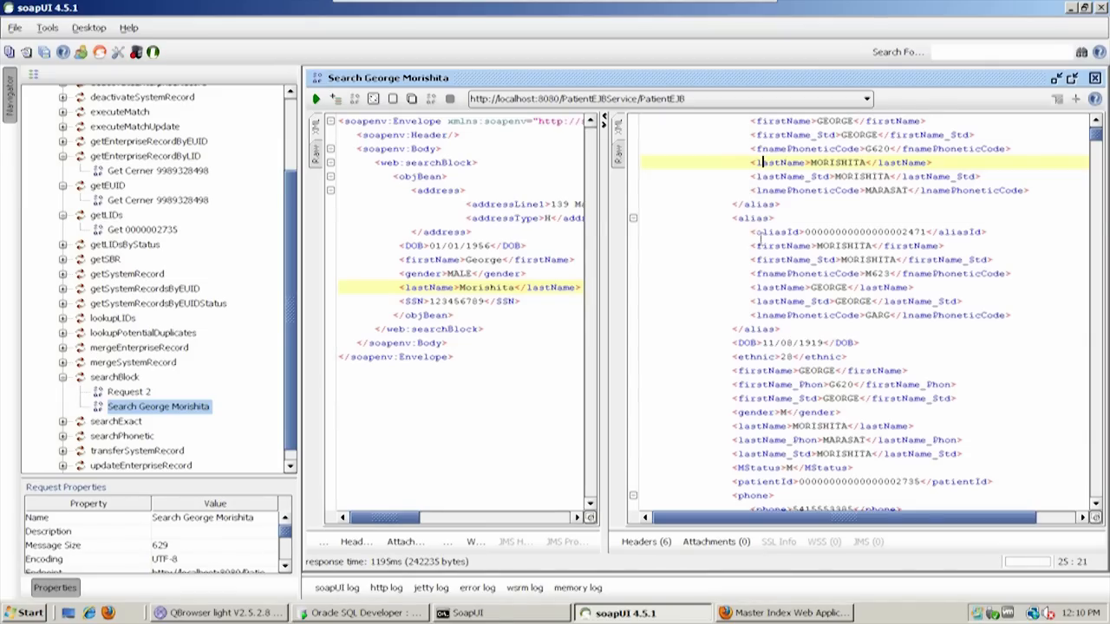
{"action": "scroll", "coordinate": [761, 232], "scroll_direction": "down", "scroll_amount": 4}
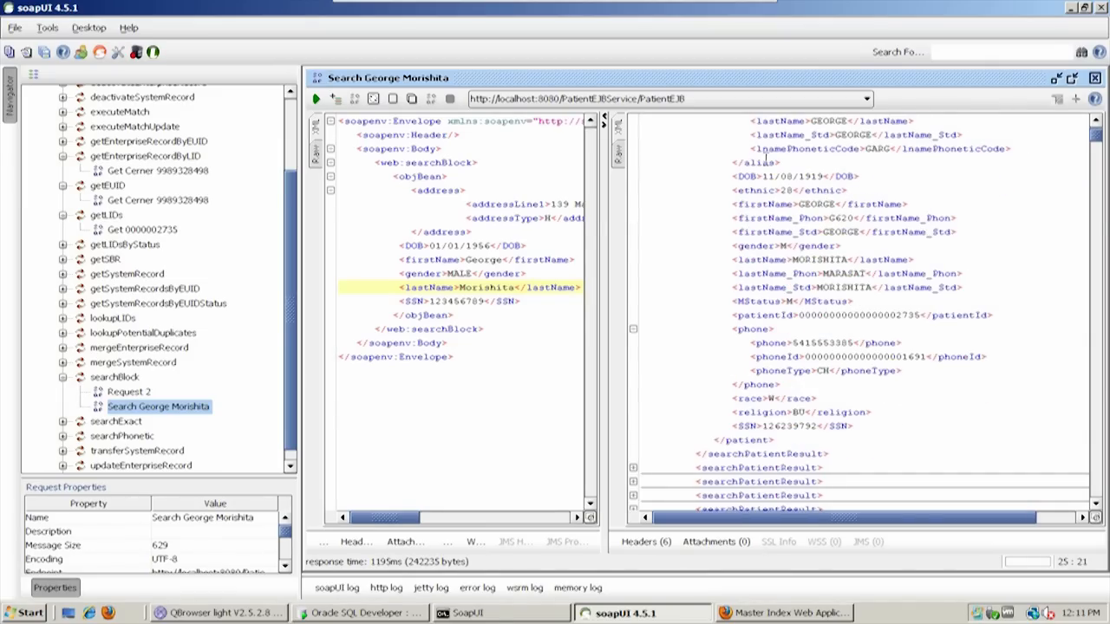
{"action": "left_click_drag", "start_coordinate": [732, 176], "coordinate": [907, 329]}
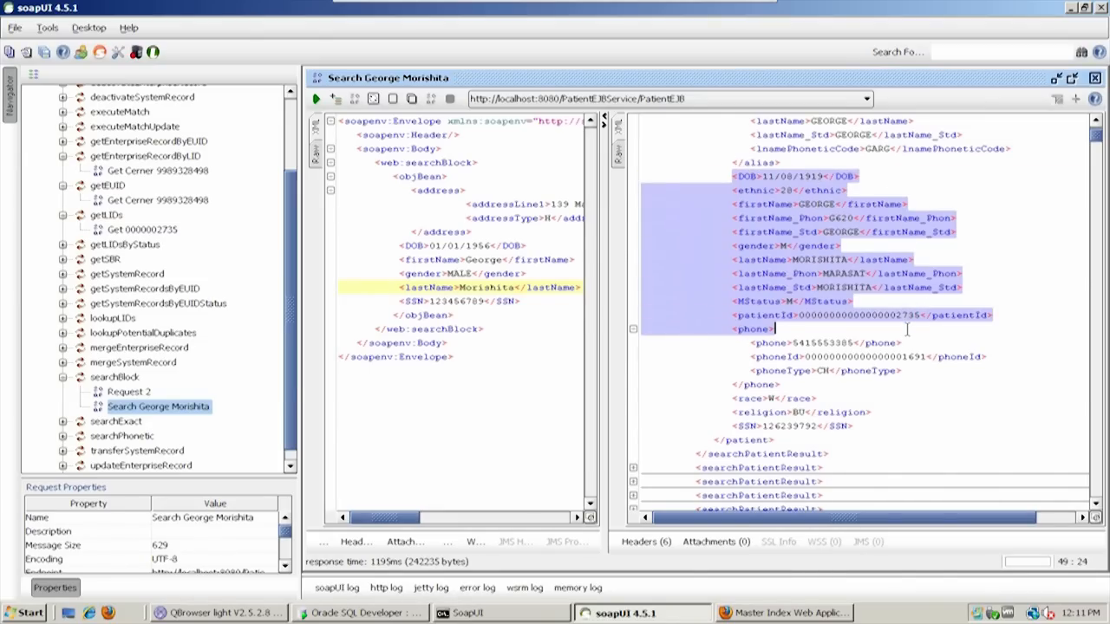
{"action": "left_click", "coordinate": [794, 302]}
{"action": "left_click_drag", "start_coordinate": [787, 302], "coordinate": [793, 301]}
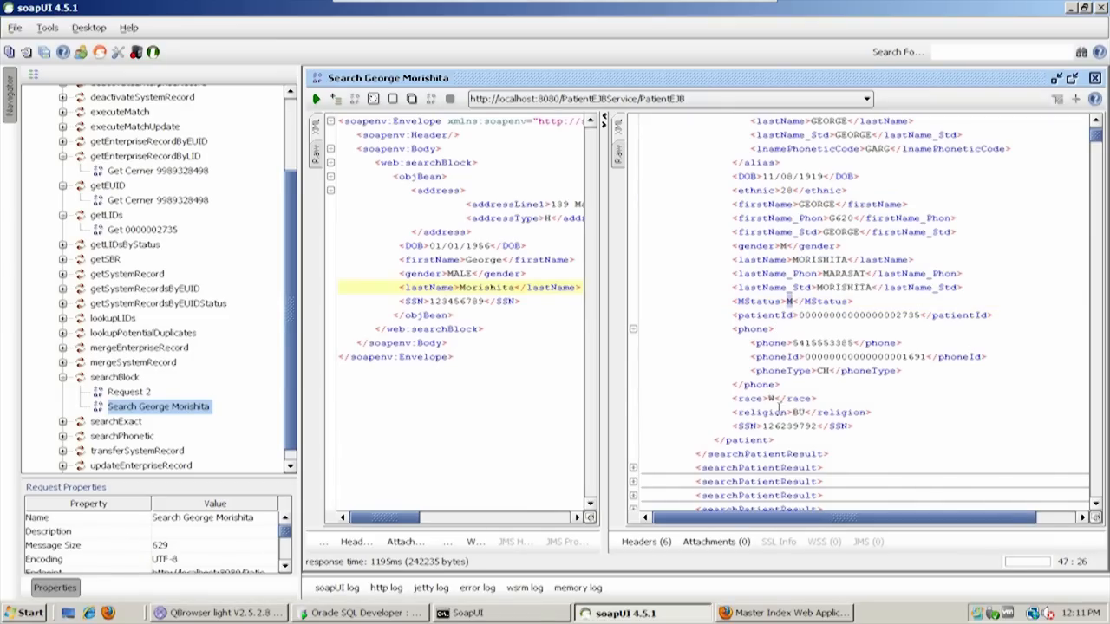
{"action": "left_click_drag", "start_coordinate": [767, 399], "coordinate": [773, 399]}
{"action": "left_click", "coordinate": [799, 412]}
{"action": "left_click_drag", "start_coordinate": [762, 426], "coordinate": [786, 426]}
{"action": "left_click_drag", "start_coordinate": [607, 354], "coordinate": [677, 355]}
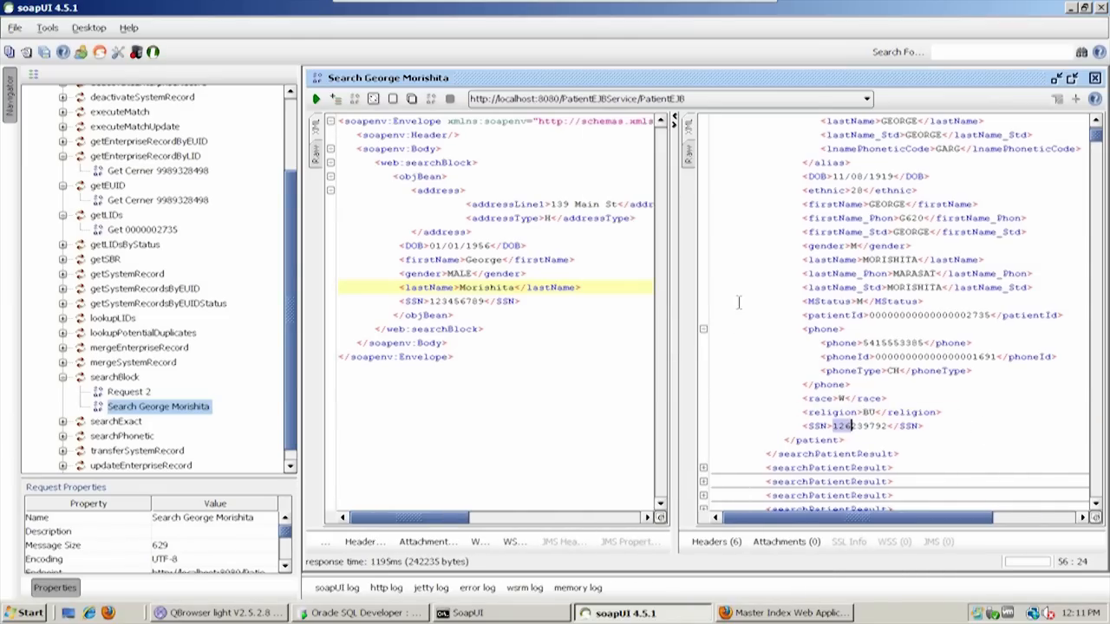
Collapse the first two searchPatientResult elements, highlighting the second result's comparisonScore before folding it
{"action": "scroll", "coordinate": [742, 312], "scroll_direction": "up", "scroll_amount": 2}
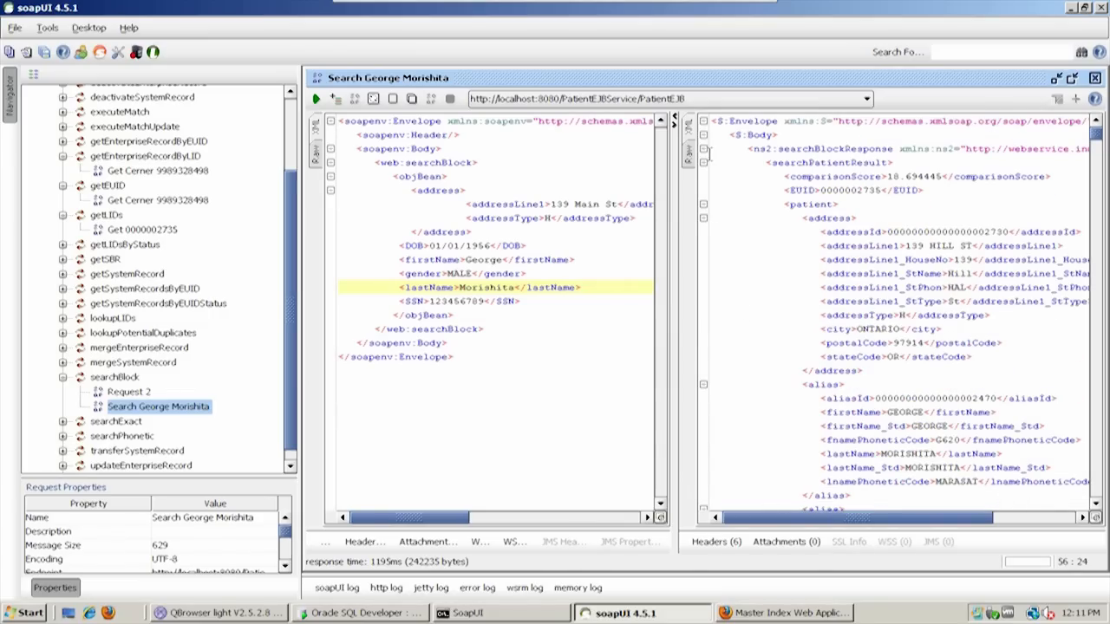
{"action": "left_click", "coordinate": [703, 164]}
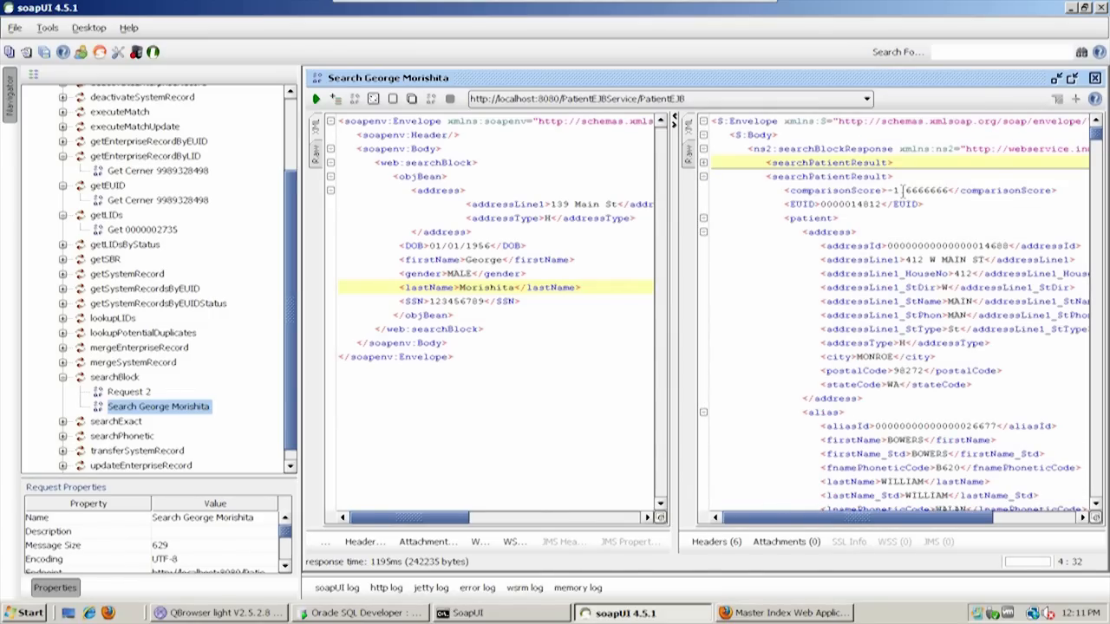
{"action": "left_click_drag", "start_coordinate": [886, 190], "coordinate": [949, 192]}
{"action": "left_click", "coordinate": [950, 192]}
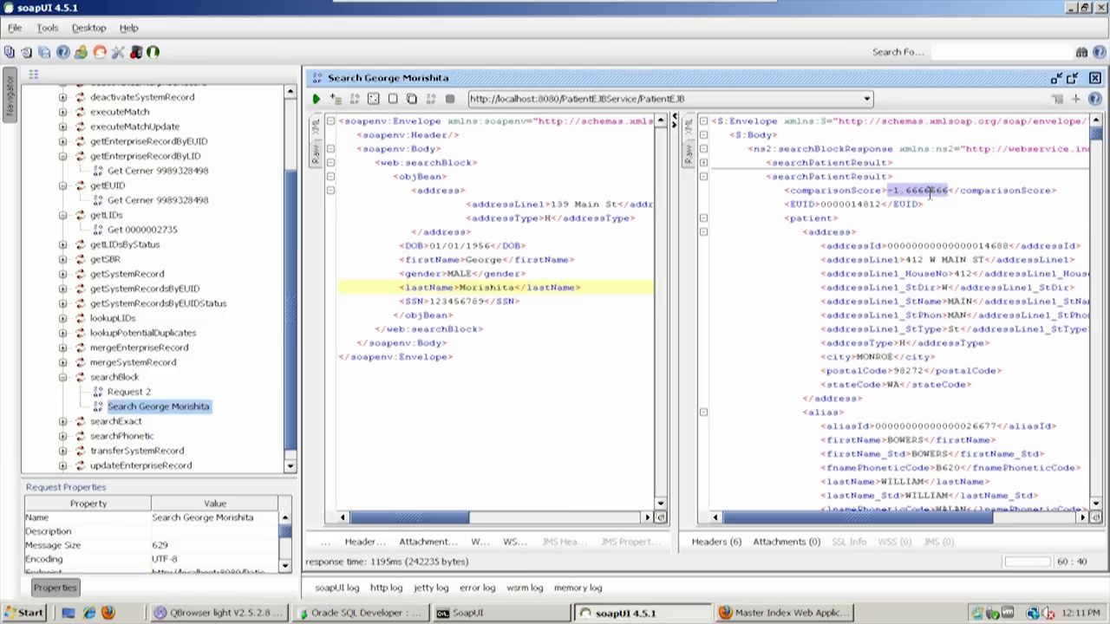
{"action": "left_click", "coordinate": [704, 176]}
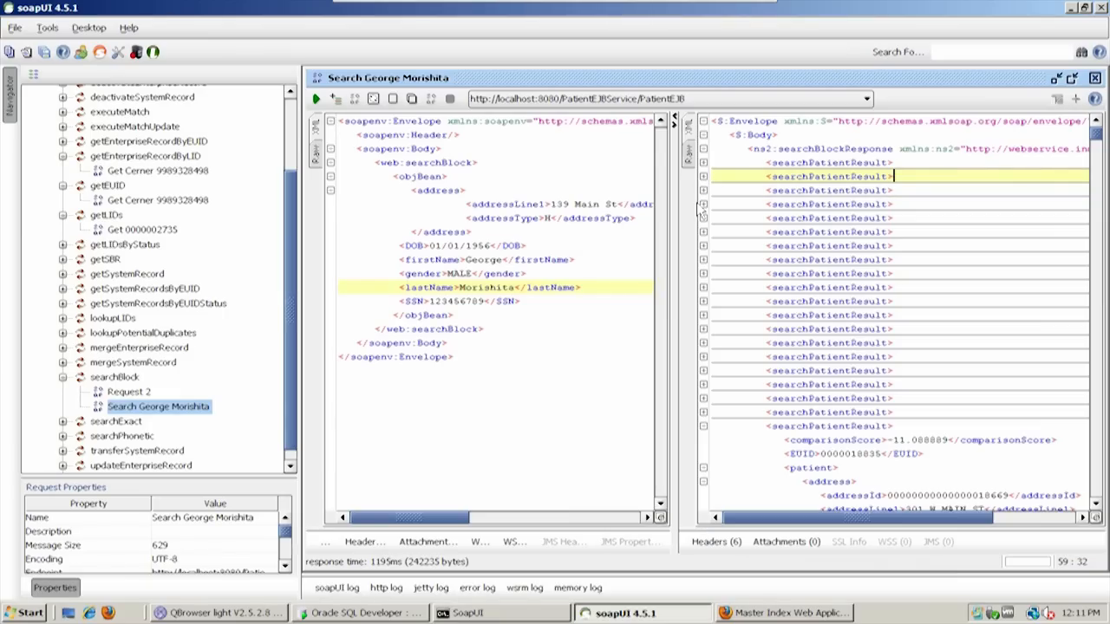
Inspect the comparisonScore of the fourth searchPatientResult, fold that result again and look through the remaining results
{"action": "left_click", "coordinate": [704, 205]}
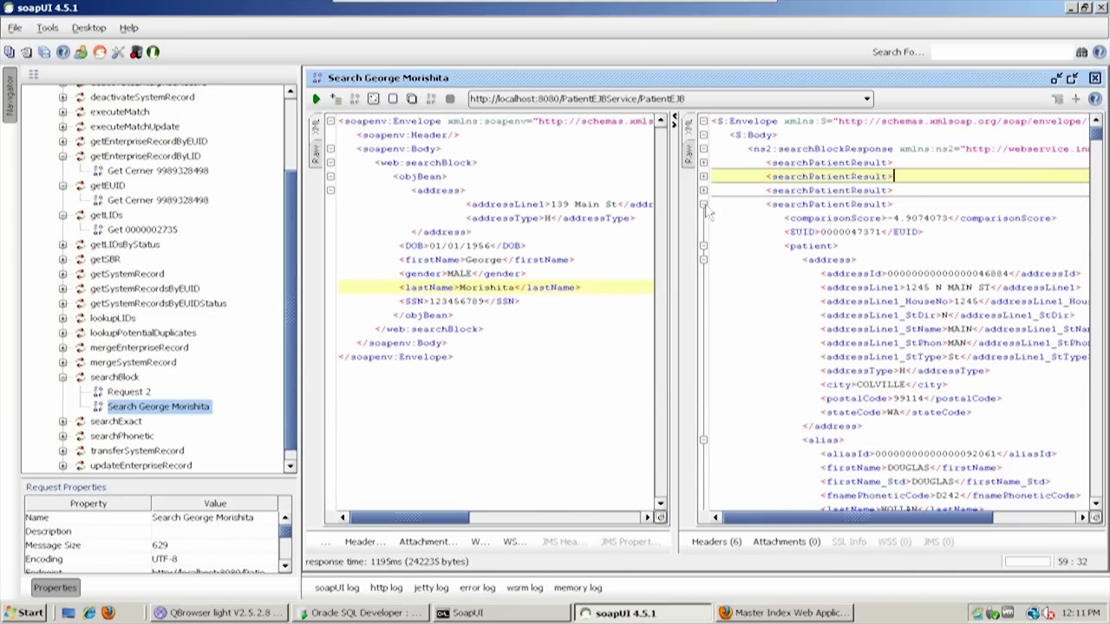
{"action": "left_click", "coordinate": [704, 205]}
{"action": "scroll", "coordinate": [826, 294], "scroll_direction": "down", "scroll_amount": 5}
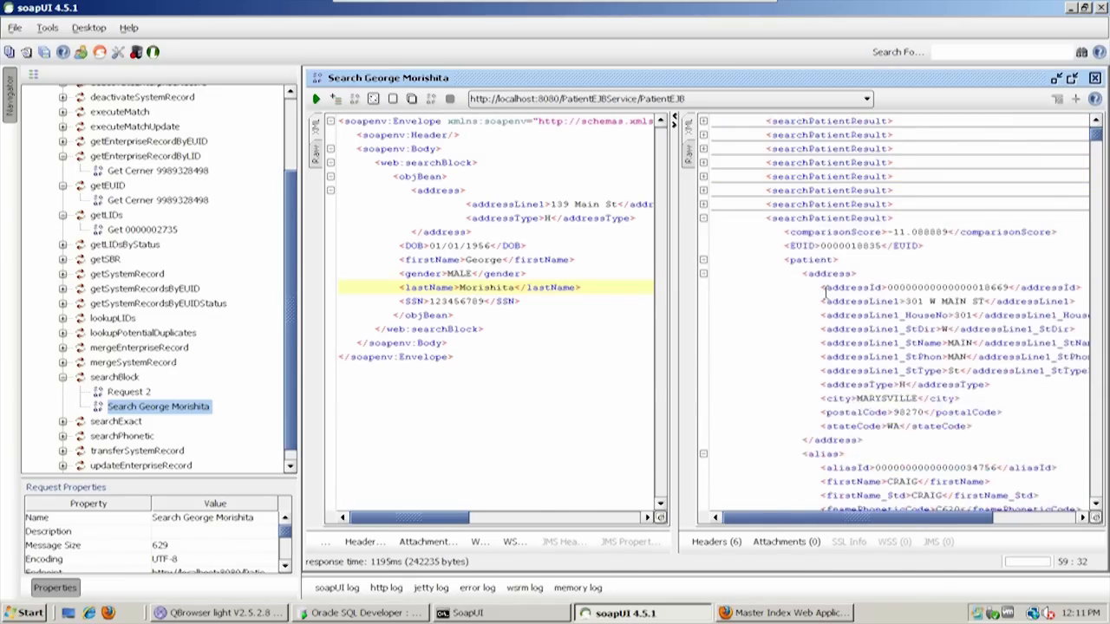
{"action": "scroll", "coordinate": [826, 293], "scroll_direction": "down", "scroll_amount": 15}
{"action": "mouse_move", "coordinate": [1097, 139]}
{"action": "left_mouse_down"}
{"action": "mouse_move", "coordinate": [1098, 491]}
{"action": "mouse_move", "coordinate": [1098, 121]}
{"action": "left_mouse_up"}
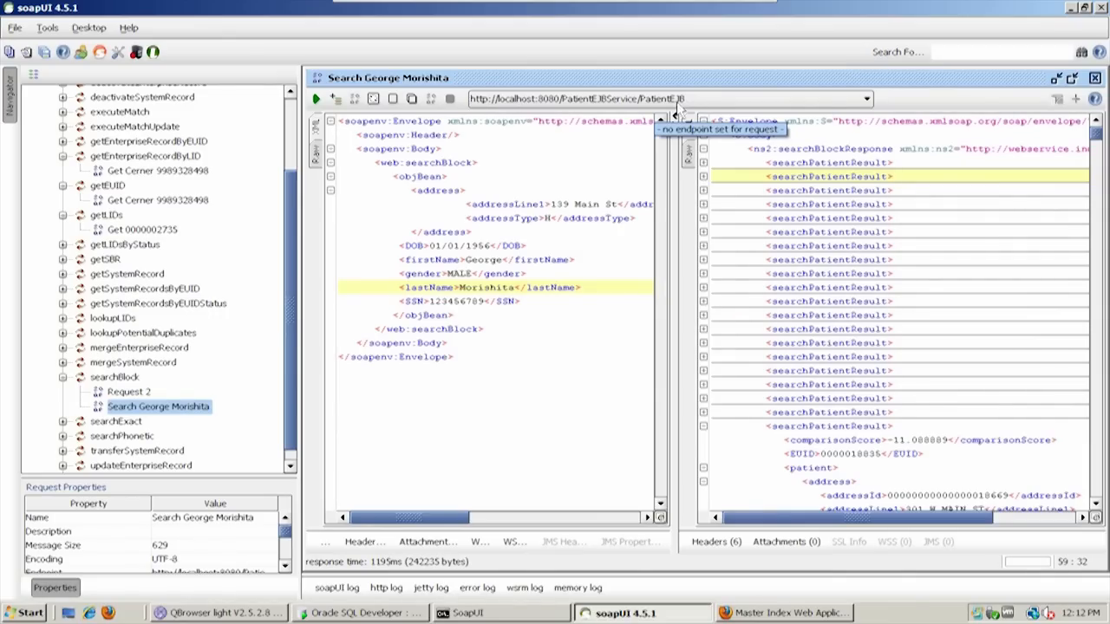
Close the patient search request, collapse the searchBlock operation and open the saved getLIDs request in a maximized window
{"action": "left_click", "coordinate": [1095, 78]}
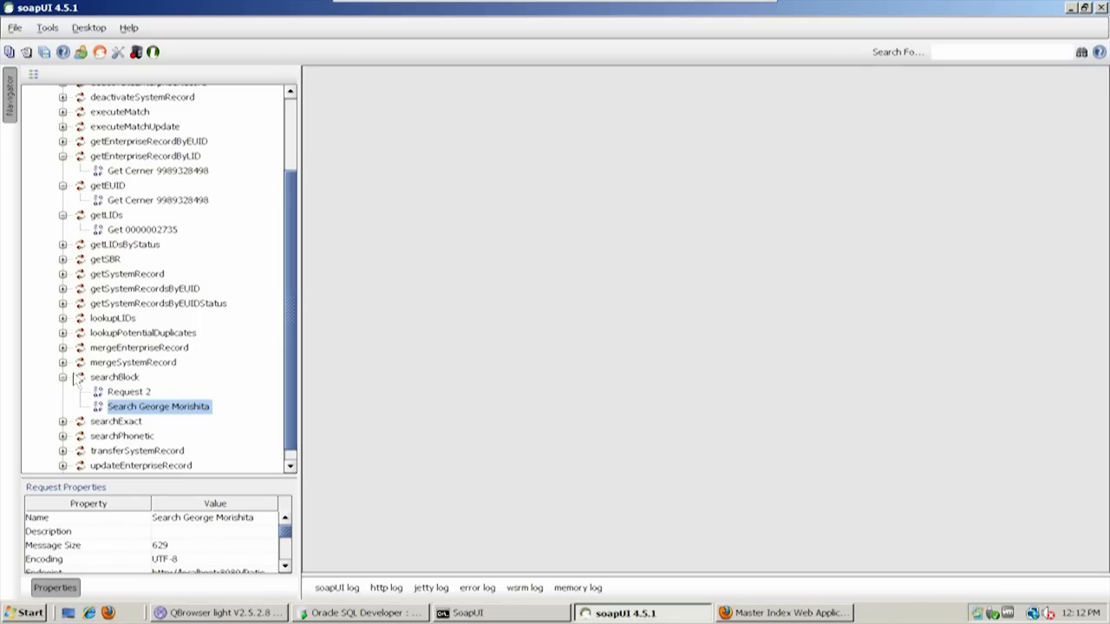
{"action": "left_click", "coordinate": [62, 378]}
{"action": "scroll", "coordinate": [145, 305], "scroll_direction": "up", "scroll_amount": 3}
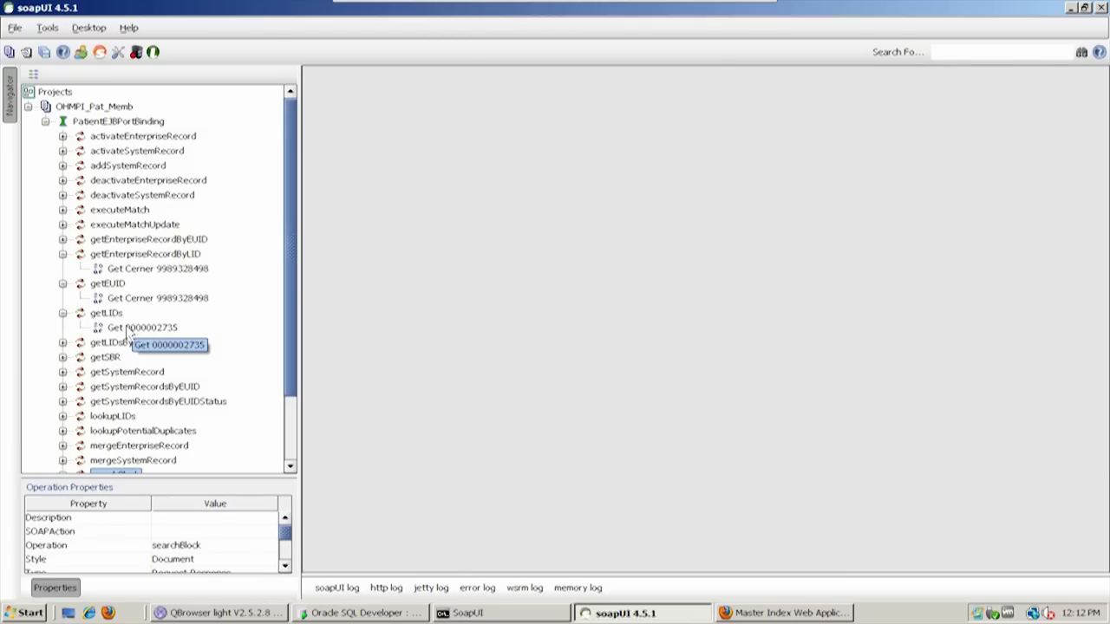
{"action": "double_click", "coordinate": [128, 329]}
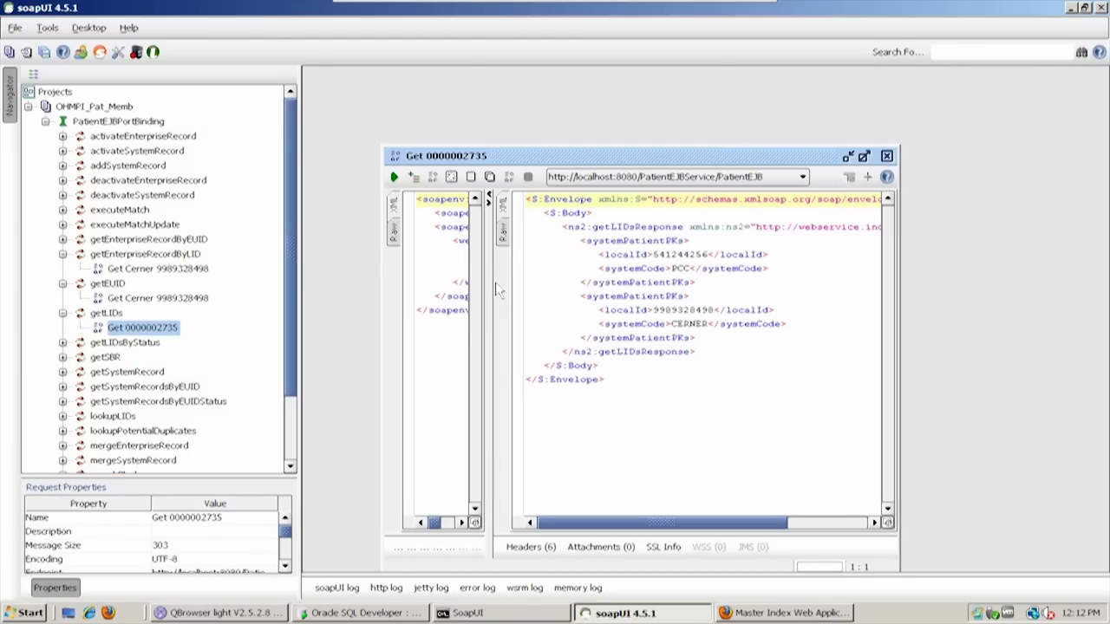
{"action": "double_click", "coordinate": [613, 163]}
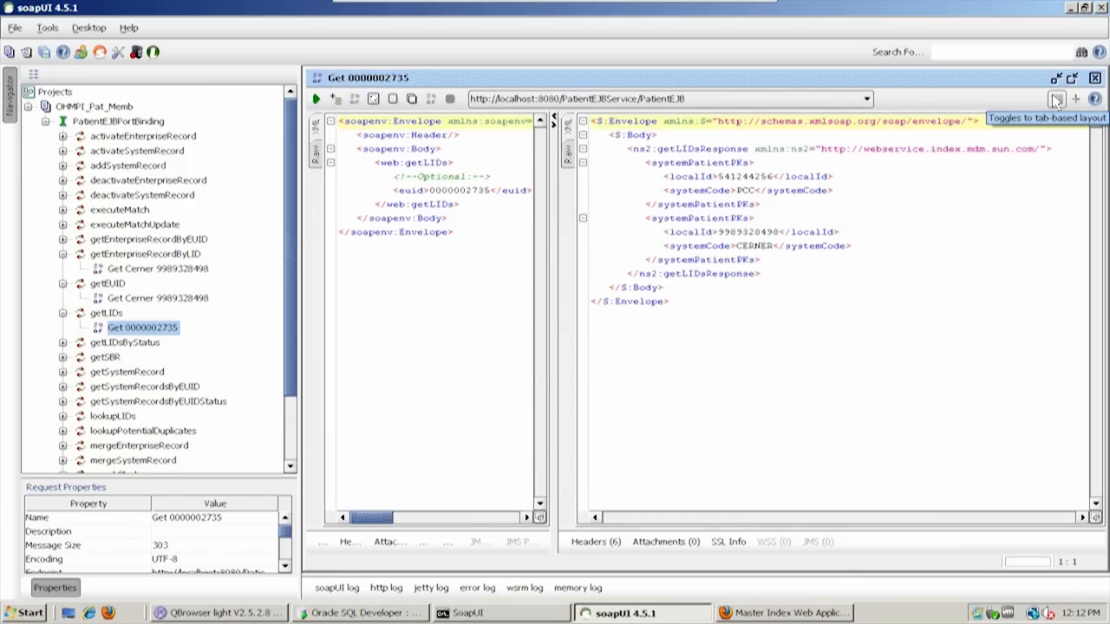
Widen the getLIDs request area, highlight its euid element and submit the request to the PatientEJB endpoint
{"action": "left_click_drag", "start_coordinate": [557, 265], "coordinate": [914, 249]}
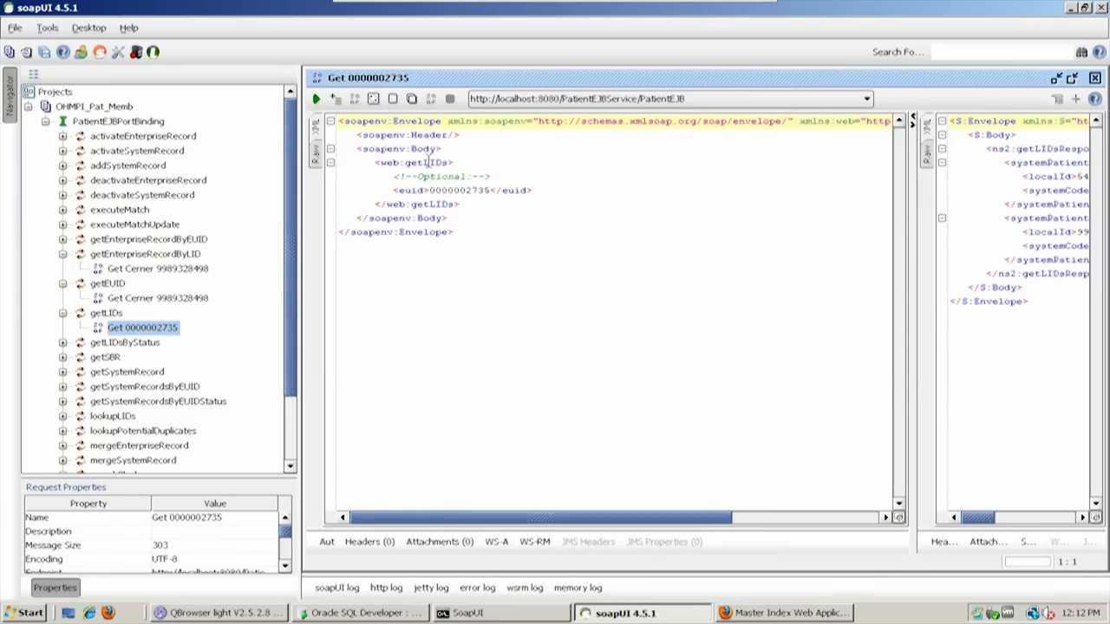
{"action": "left_click_drag", "start_coordinate": [395, 189], "coordinate": [533, 190]}
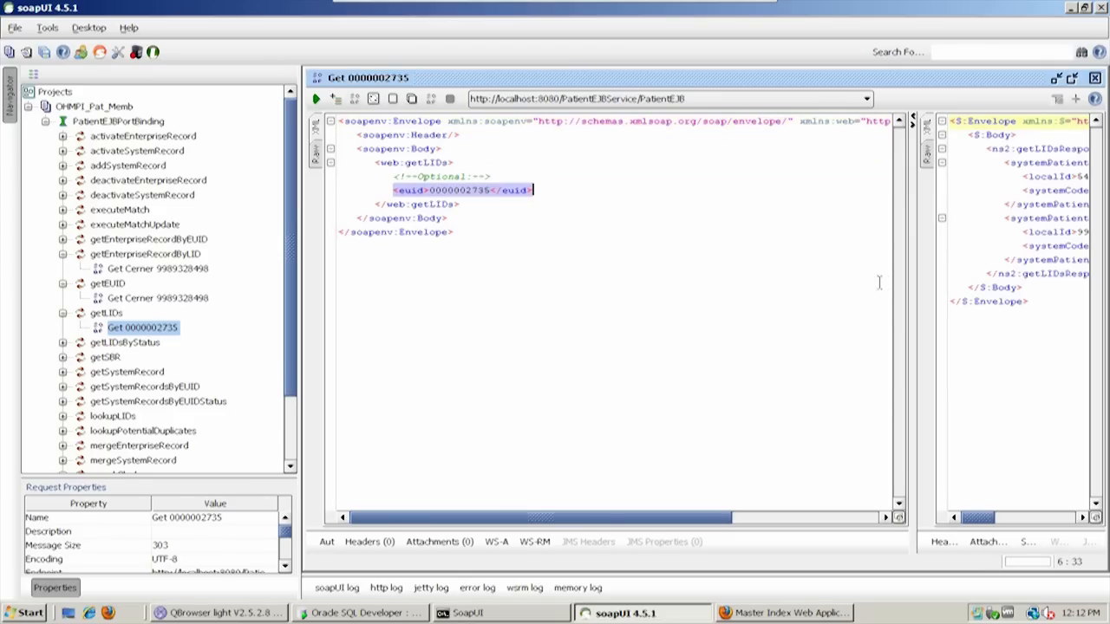
{"action": "left_click", "coordinate": [316, 99]}
{"action": "left_click", "coordinate": [316, 98]}
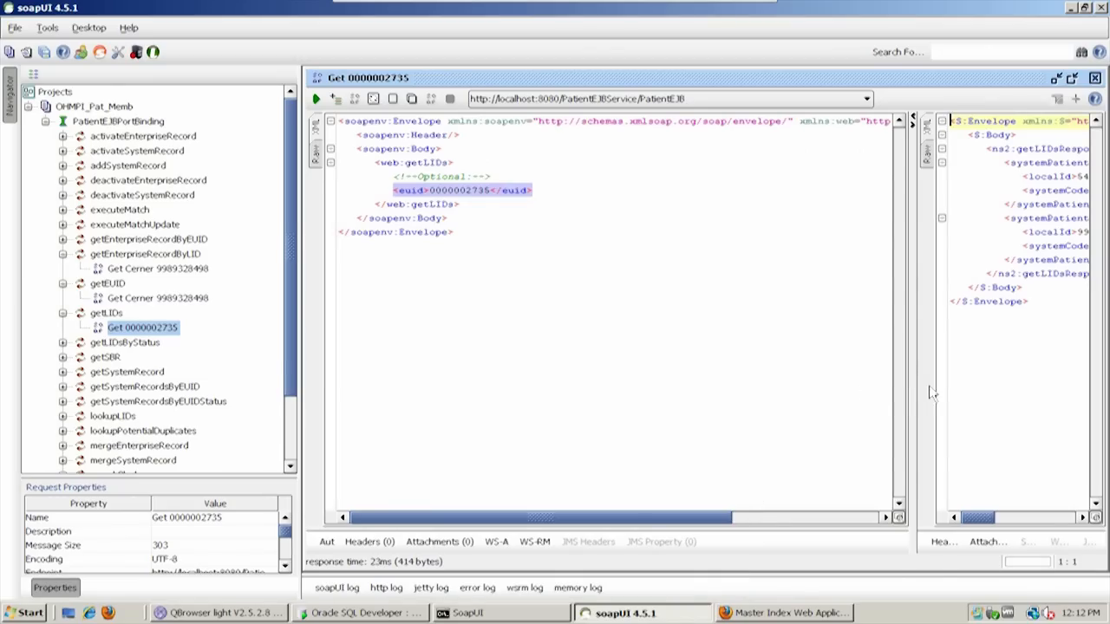
Widen the getLIDs response area and compare the requested EUID with the localId and systemCode of the first systemPatientPKs element
{"action": "left_click_drag", "start_coordinate": [912, 388], "coordinate": [544, 399]}
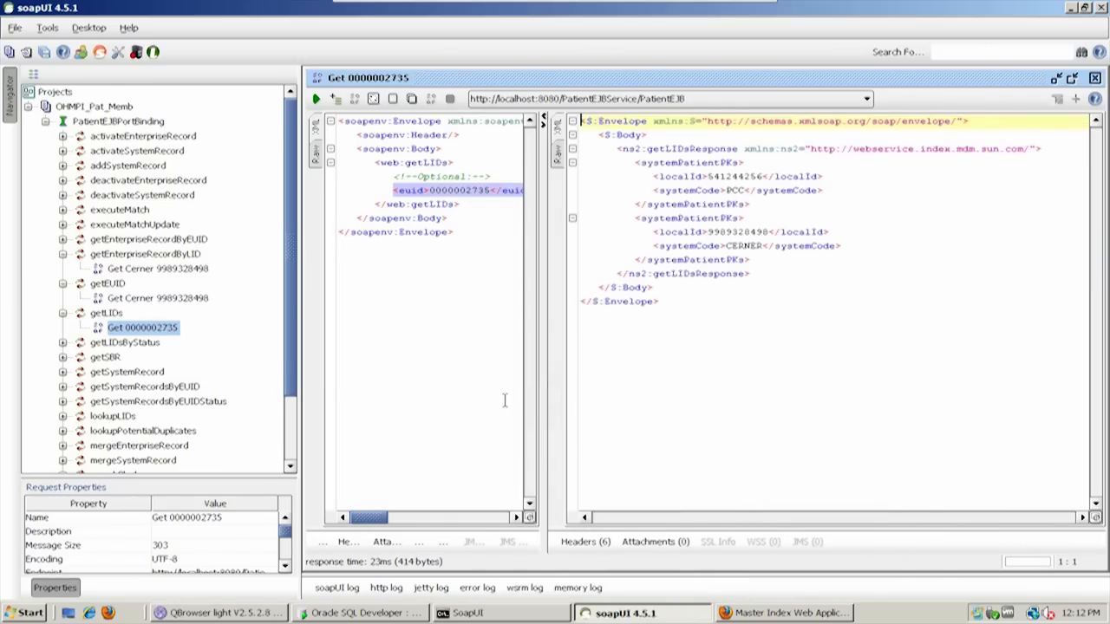
{"action": "left_click", "coordinate": [755, 329]}
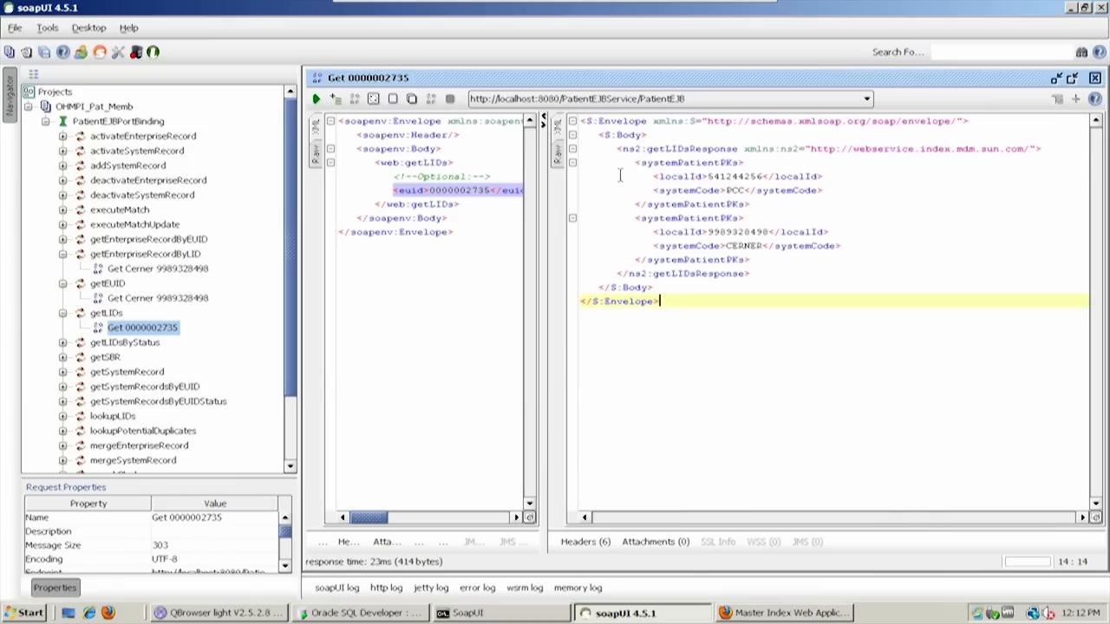
{"action": "left_click_drag", "start_coordinate": [847, 191], "coordinate": [555, 173]}
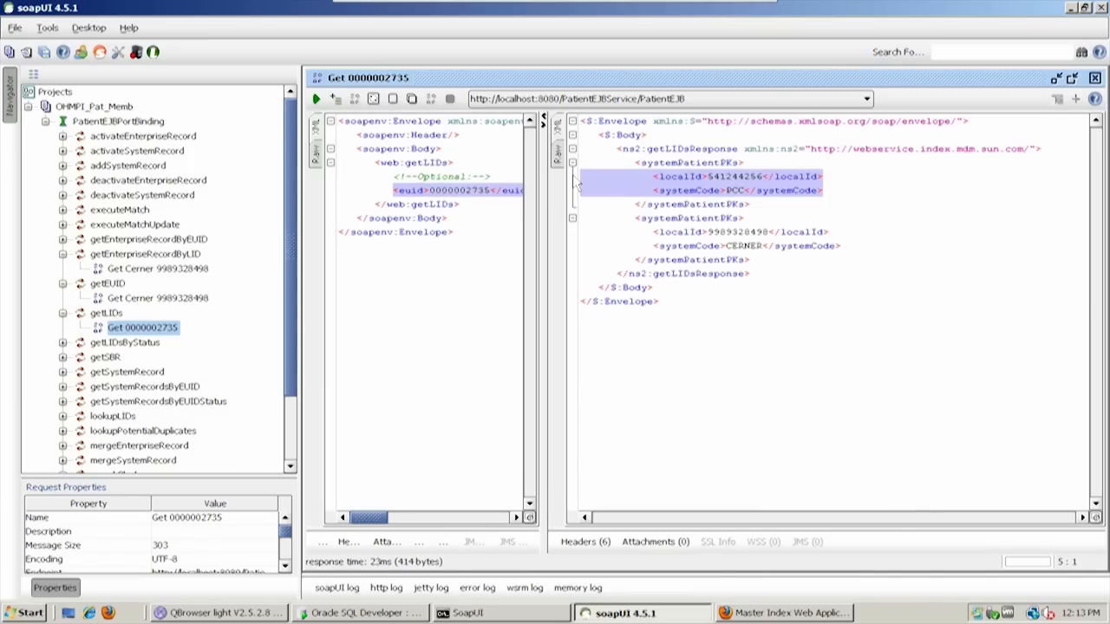
{"action": "double_click", "coordinate": [469, 191]}
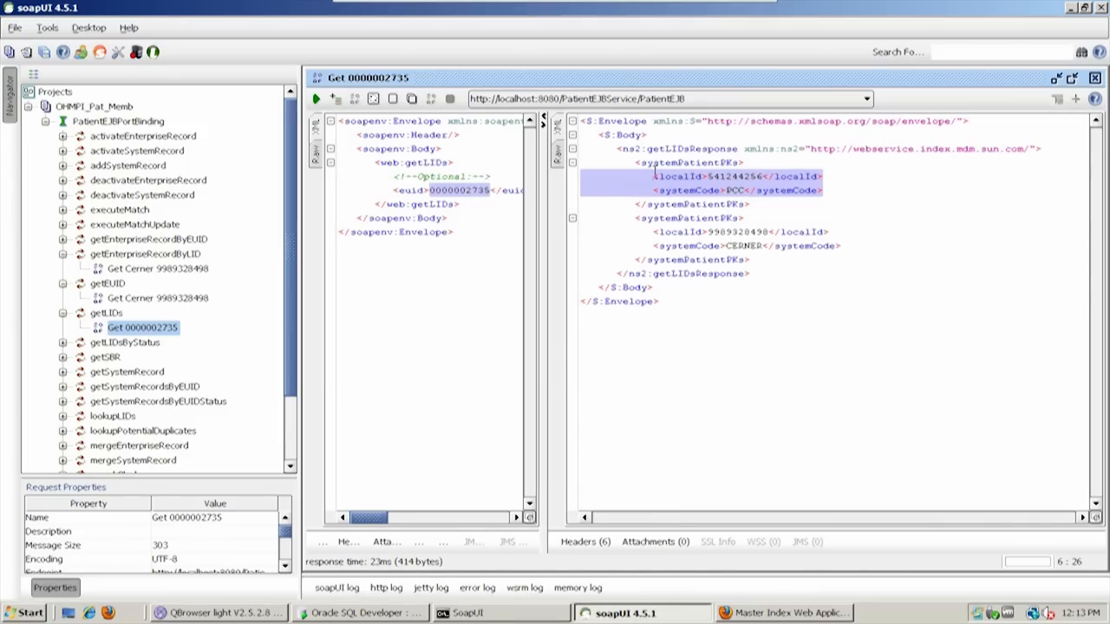
{"action": "left_click_drag", "start_coordinate": [638, 163], "coordinate": [769, 206]}
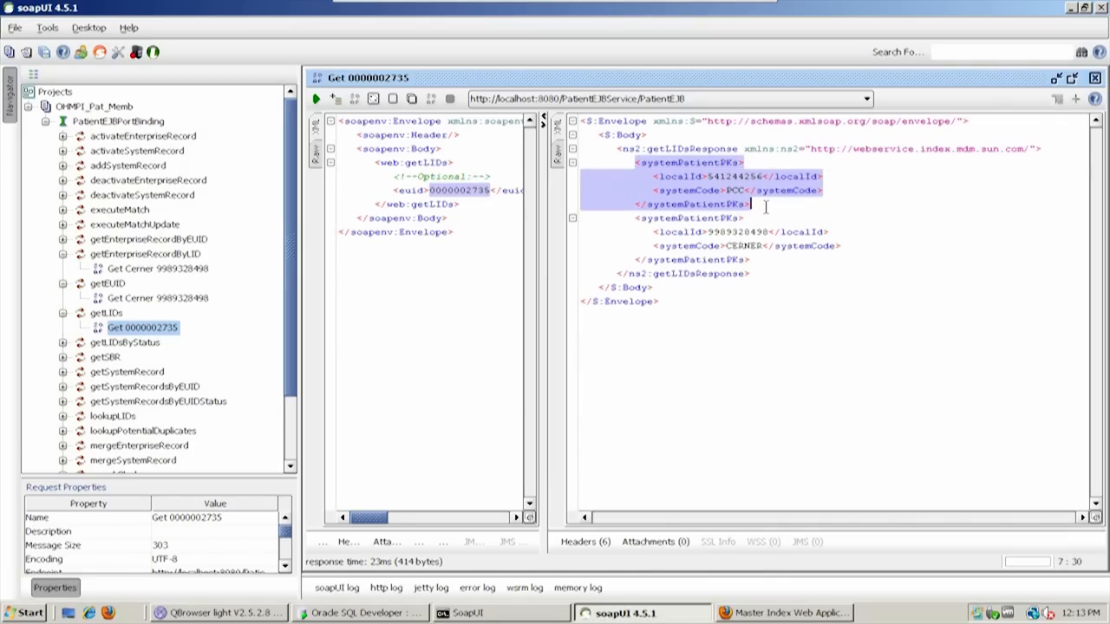
{"action": "left_click", "coordinate": [636, 163]}
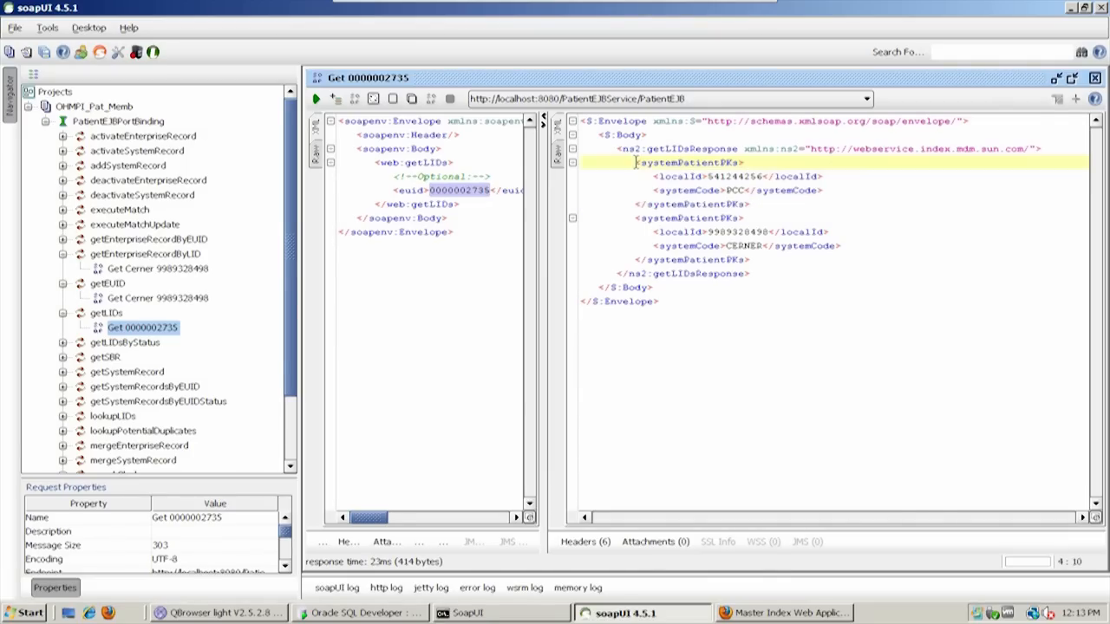
Highlight the first systemPatientPKs element in the getLIDs response and inspect its systemCode and localId values
{"action": "left_click_drag", "start_coordinate": [636, 163], "coordinate": [772, 206]}
{"action": "double_click", "coordinate": [730, 188]}
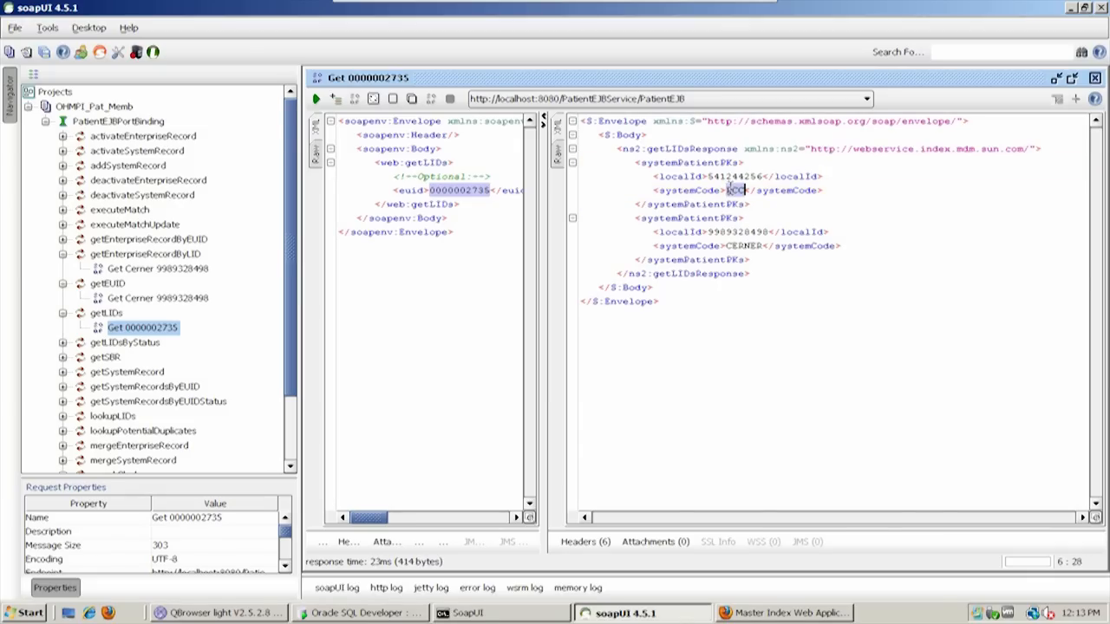
{"action": "double_click", "coordinate": [733, 176]}
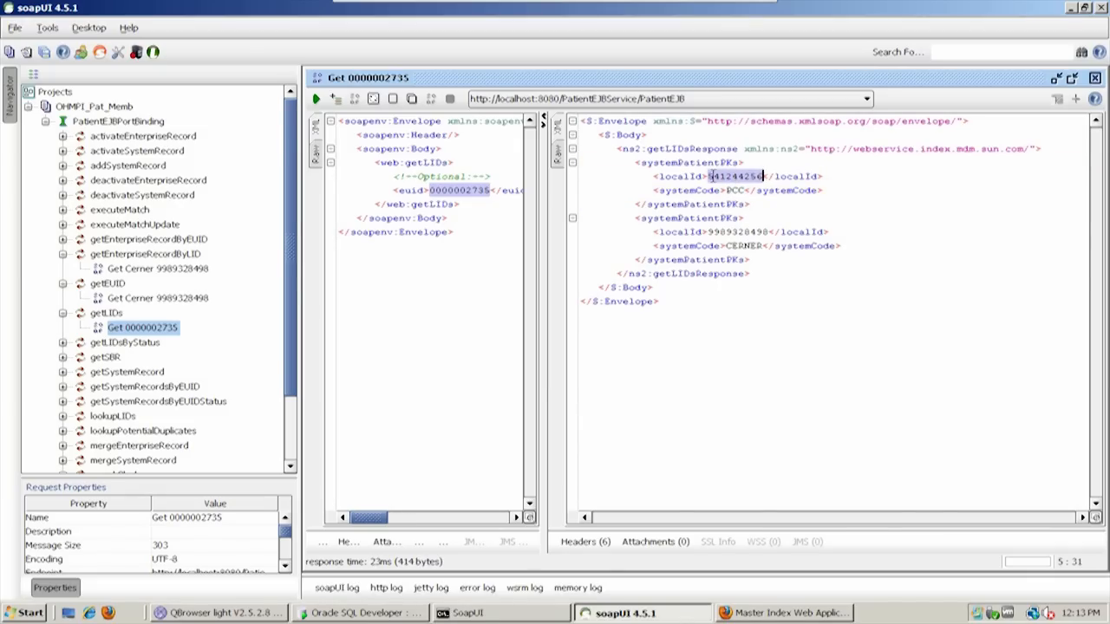
Inspect the localId and systemCode of the second systemPatientPKs element in the getLIDs response, highlighting both lines
{"action": "left_click", "coordinate": [733, 243]}
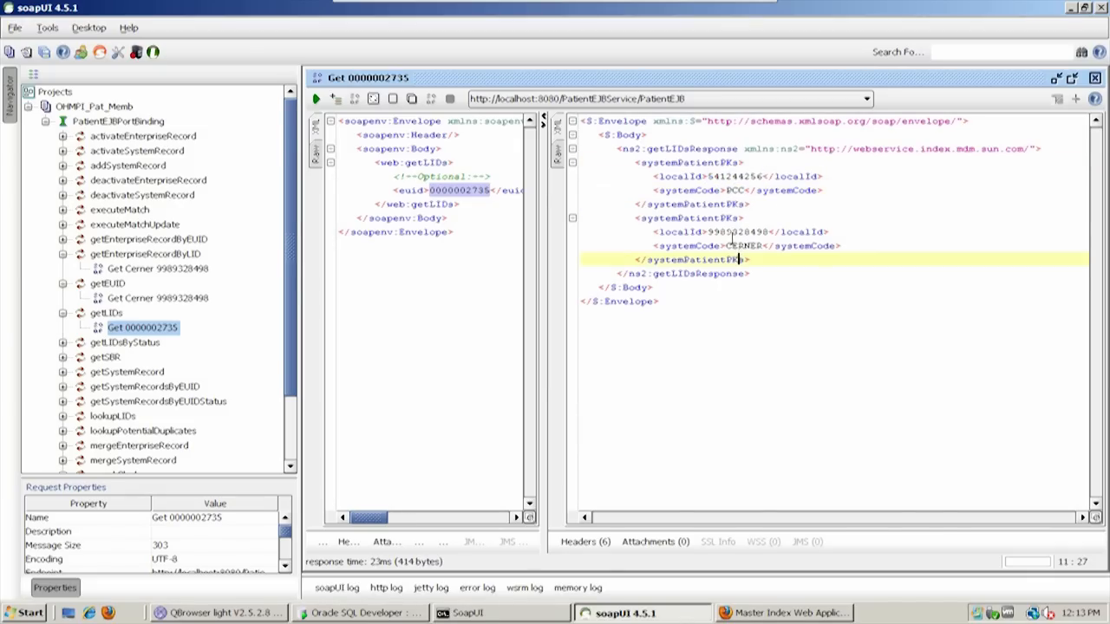
{"action": "left_click_drag", "start_coordinate": [708, 231], "coordinate": [734, 232]}
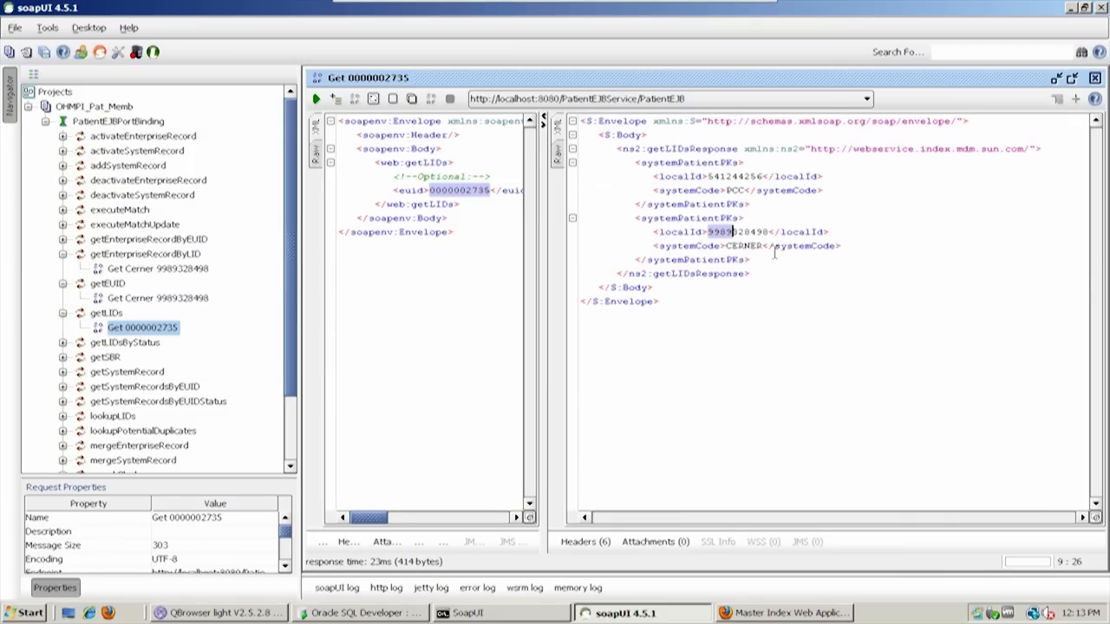
{"action": "double_click", "coordinate": [743, 232]}
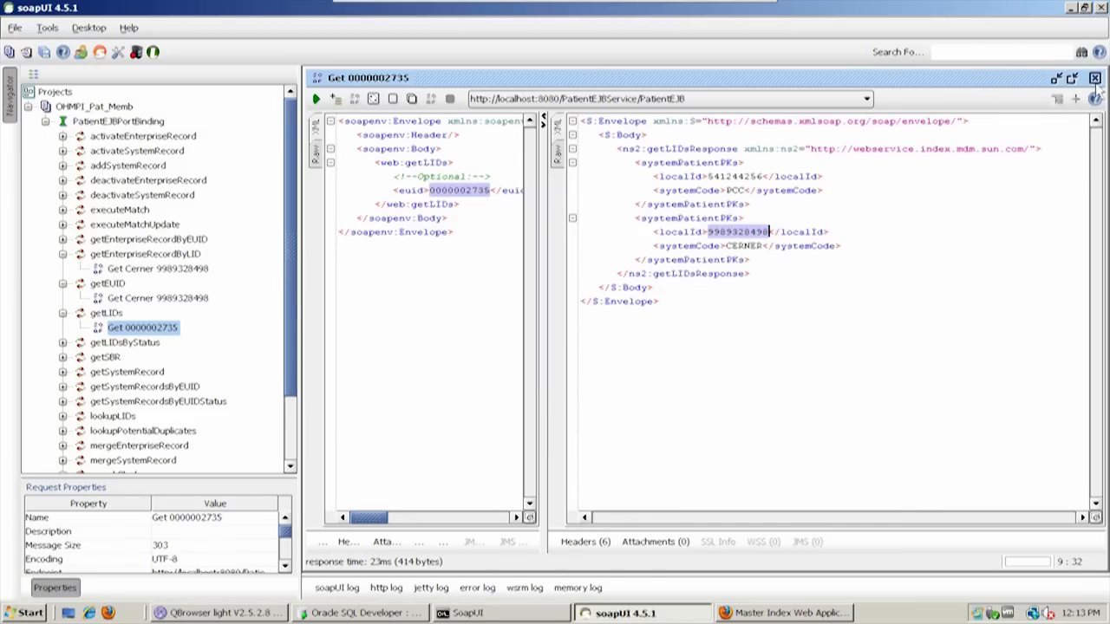
{"action": "left_click", "coordinate": [654, 233]}
{"action": "left_click_drag", "start_coordinate": [654, 233], "coordinate": [917, 245]}
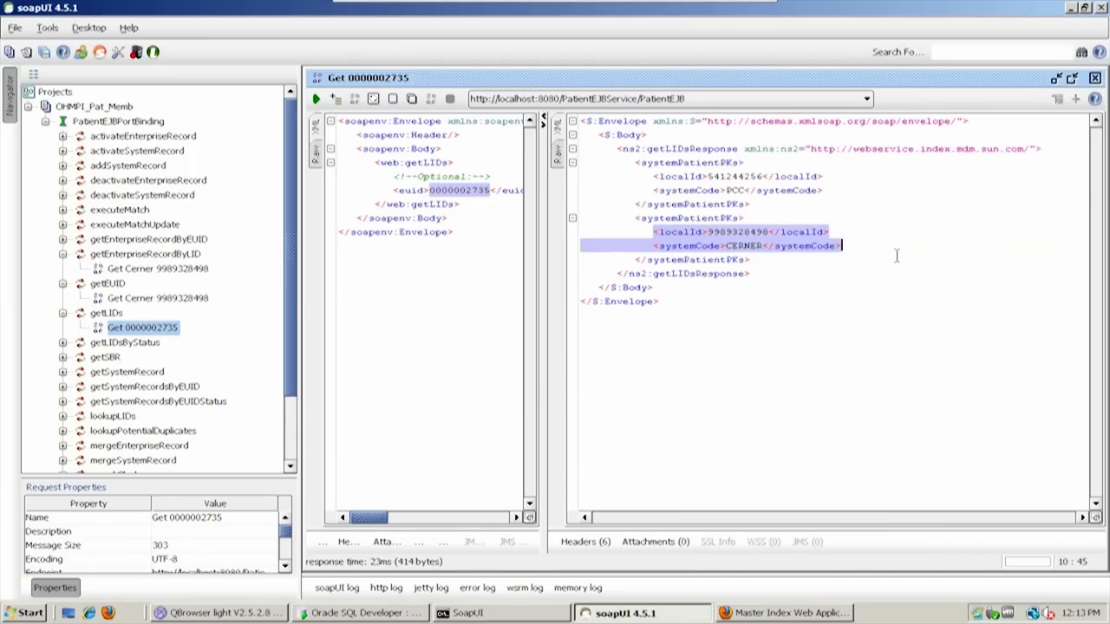
{"action": "left_click", "coordinate": [869, 254]}
Close the getLIDs request and open the saved getEUID request in a maximized window with a wider request area
{"action": "left_click", "coordinate": [1096, 78]}
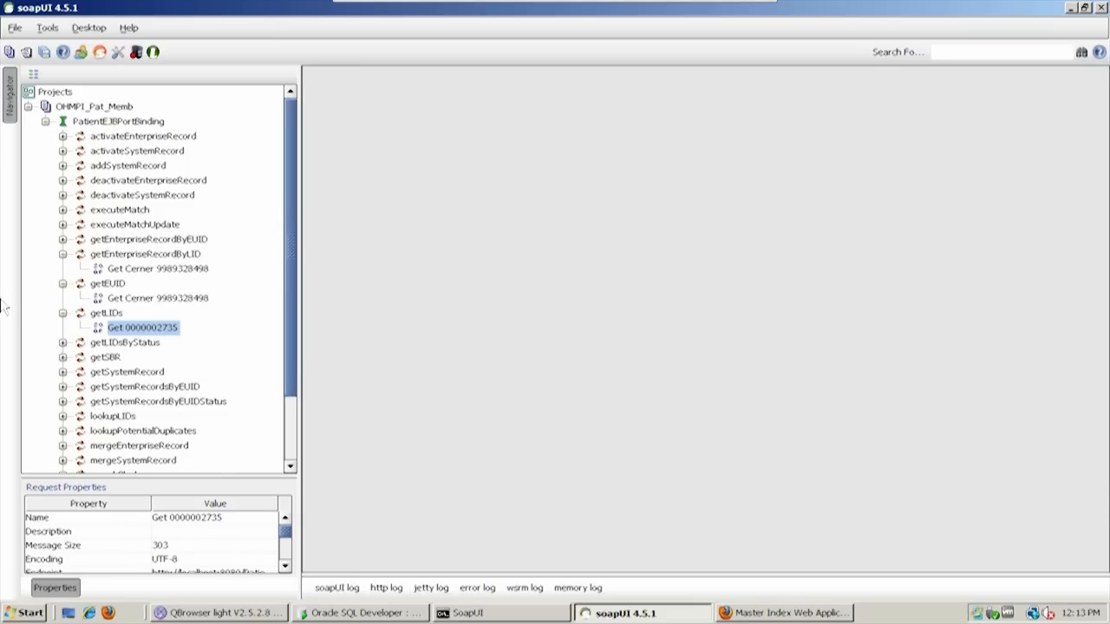
{"action": "double_click", "coordinate": [170, 303]}
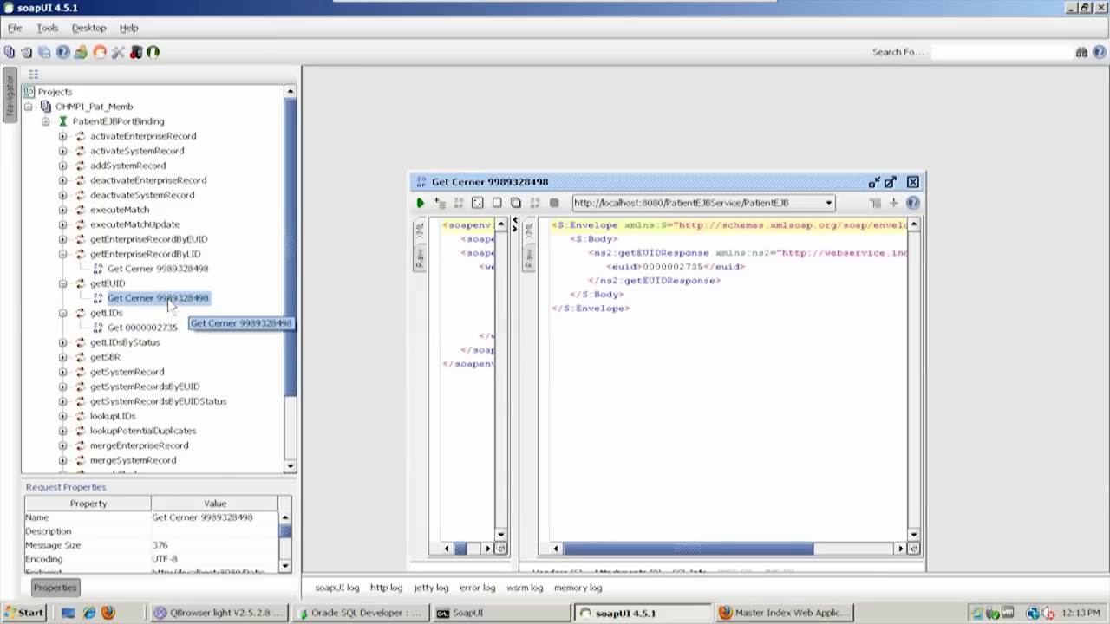
{"action": "left_click_drag", "start_coordinate": [512, 270], "coordinate": [788, 271]}
{"action": "double_click", "coordinate": [737, 182]}
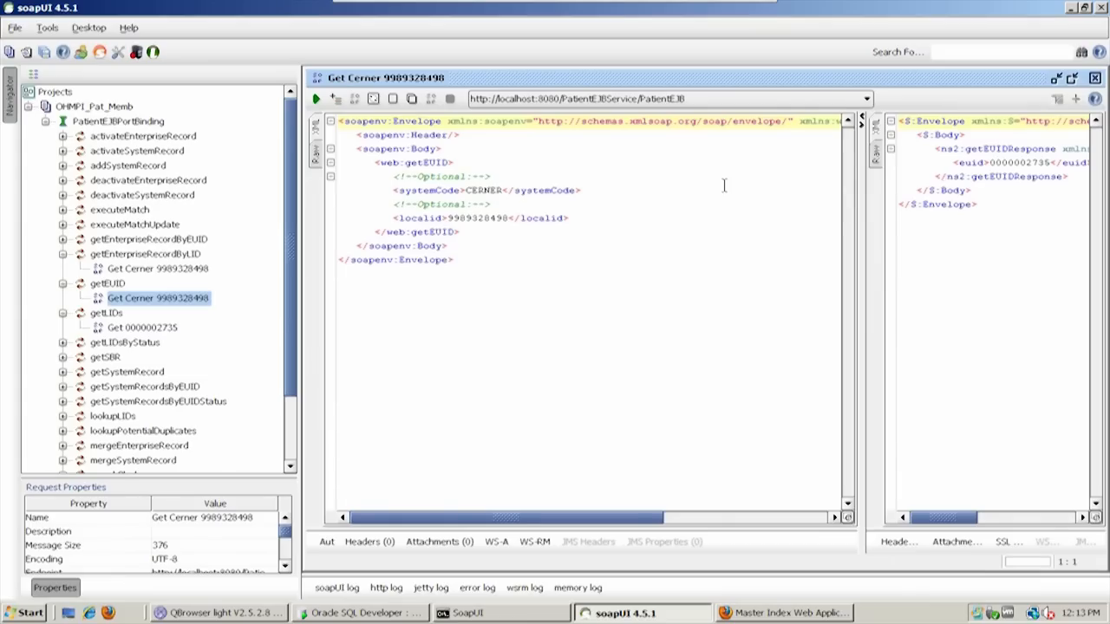
{"action": "left_click_drag", "start_coordinate": [859, 217], "coordinate": [985, 228]}
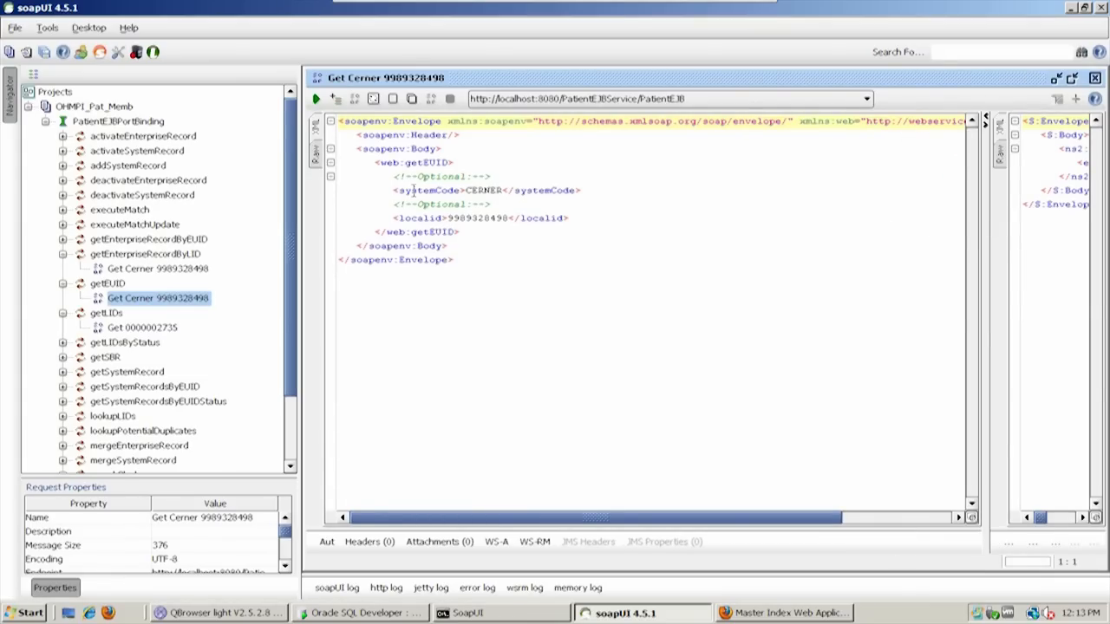
Highlight the getEUID request's CERNER systemCode and its localid value, and submit the request to the PatientEJB endpoint
{"action": "left_click_drag", "start_coordinate": [393, 190], "coordinate": [652, 188]}
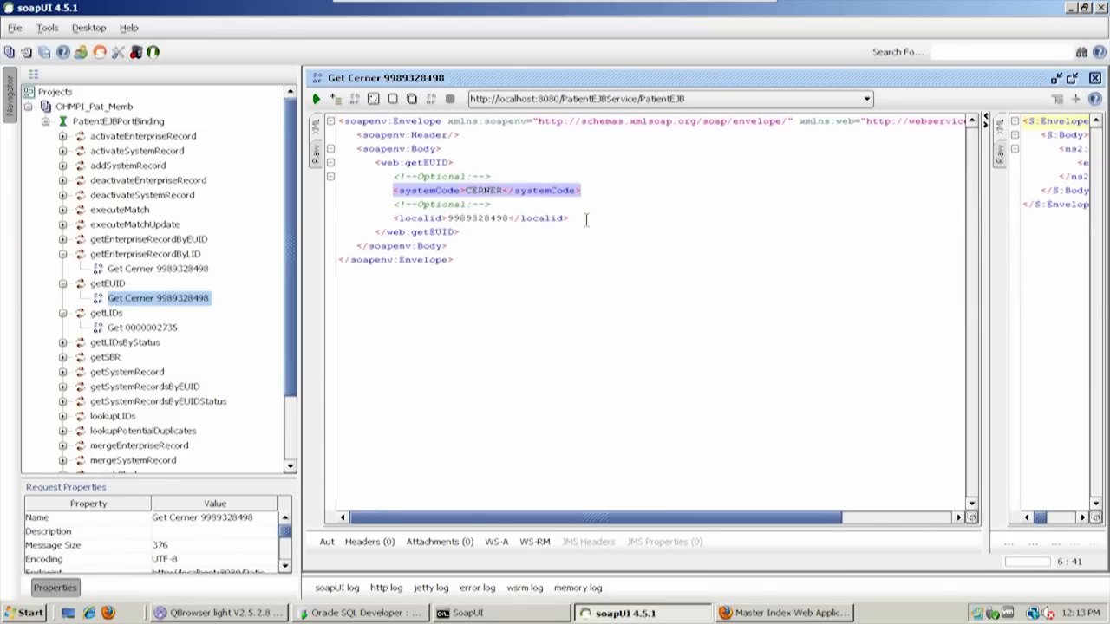
{"action": "double_click", "coordinate": [460, 219]}
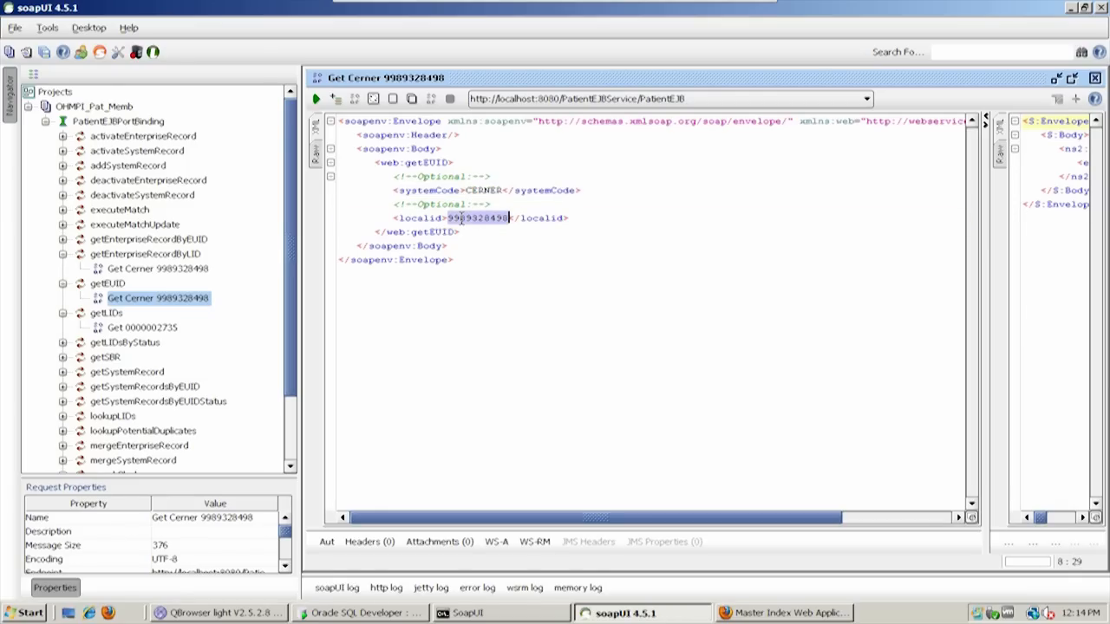
{"action": "left_click", "coordinate": [316, 99]}
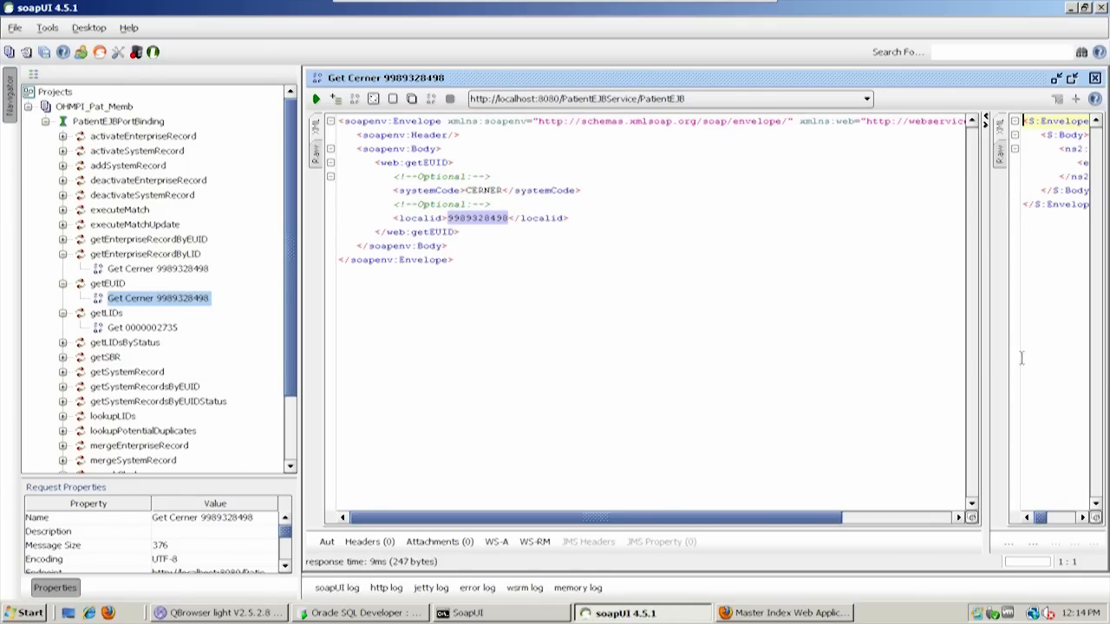
Widen the getEUID response area, highlight the returned euid and compare it with the requested systemCode and localid
{"action": "left_click_drag", "start_coordinate": [988, 357], "coordinate": [489, 391]}
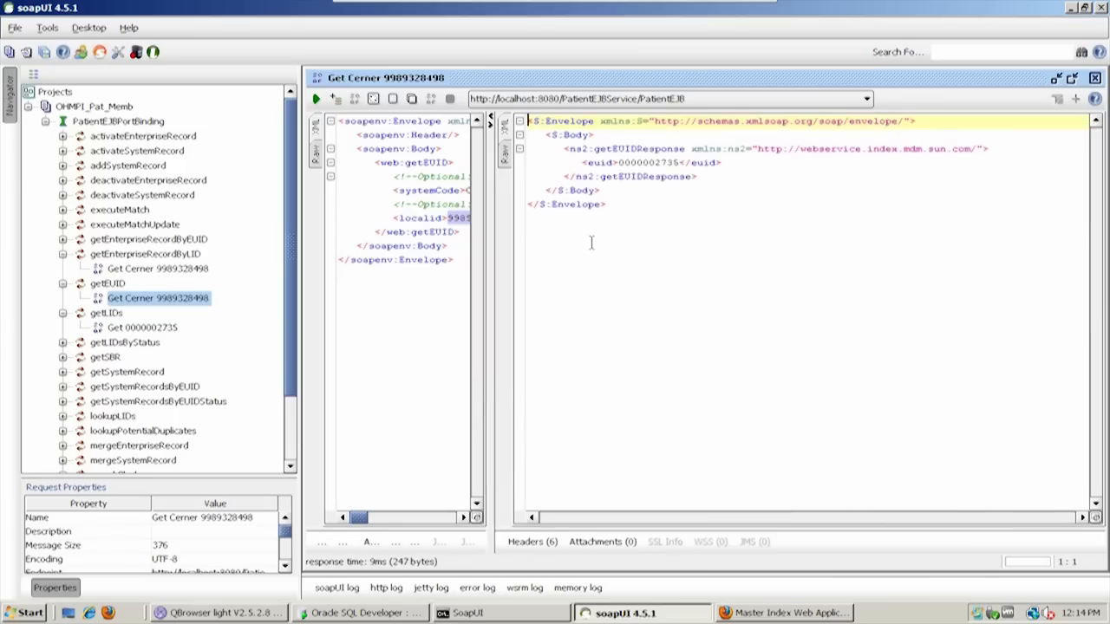
{"action": "double_click", "coordinate": [638, 163]}
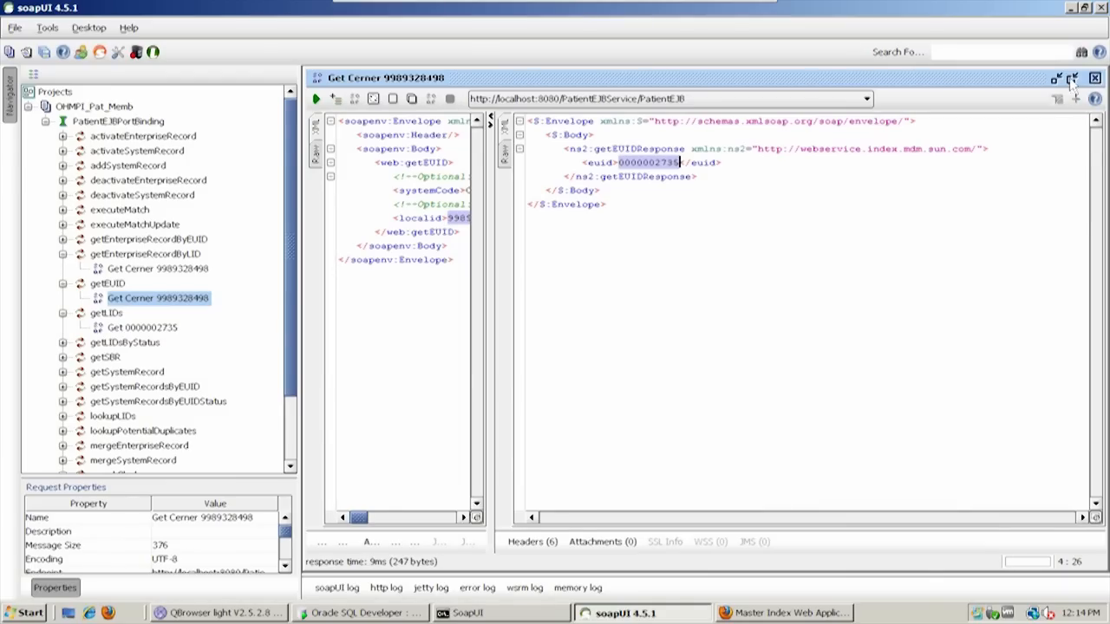
{"action": "left_click_drag", "start_coordinate": [495, 309], "coordinate": [577, 309]}
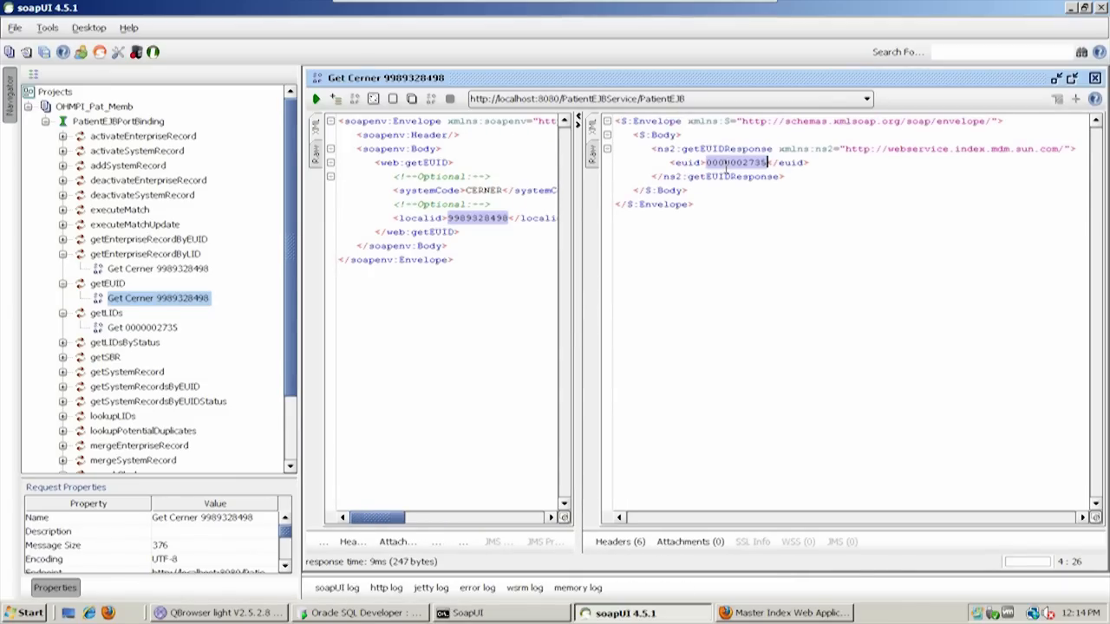
Close the getEUID request and open the saved getEnterpriseRecordByLID request in a maximized window with a wider request area
{"action": "left_click", "coordinate": [1096, 78]}
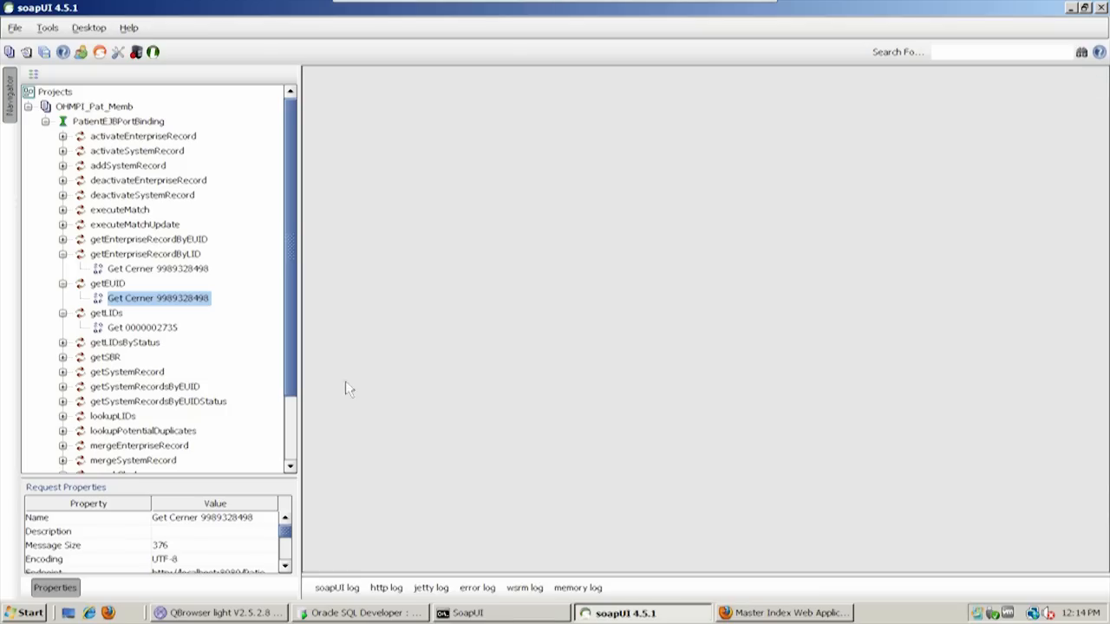
{"action": "double_click", "coordinate": [130, 271]}
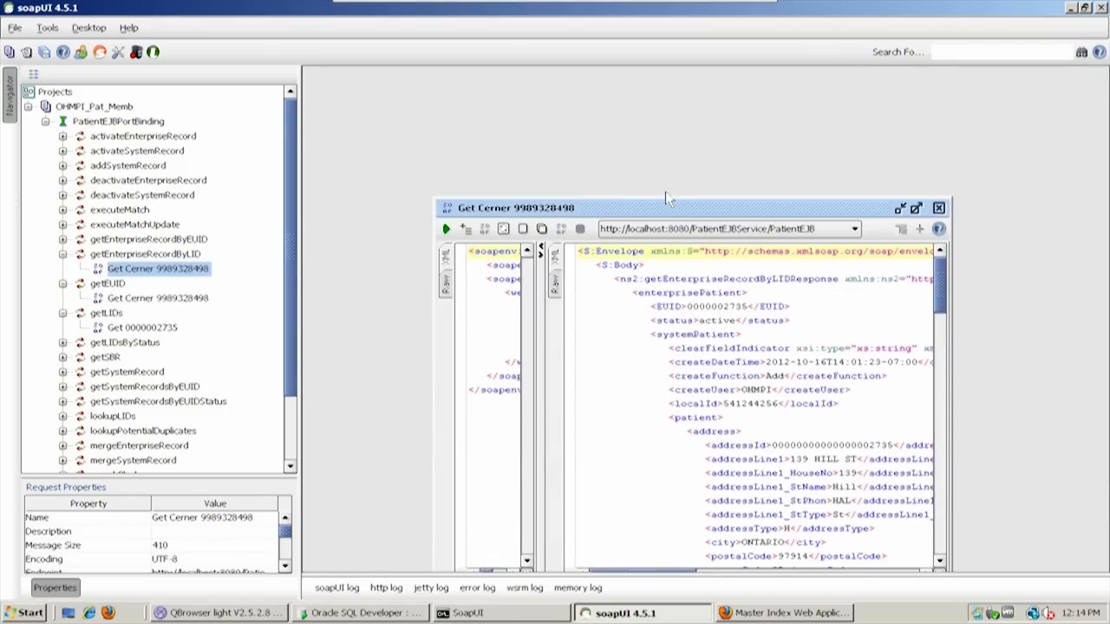
{"action": "double_click", "coordinate": [661, 206]}
{"action": "left_click_drag", "start_coordinate": [552, 227], "coordinate": [902, 224]}
{"action": "left_click", "coordinate": [488, 259]}
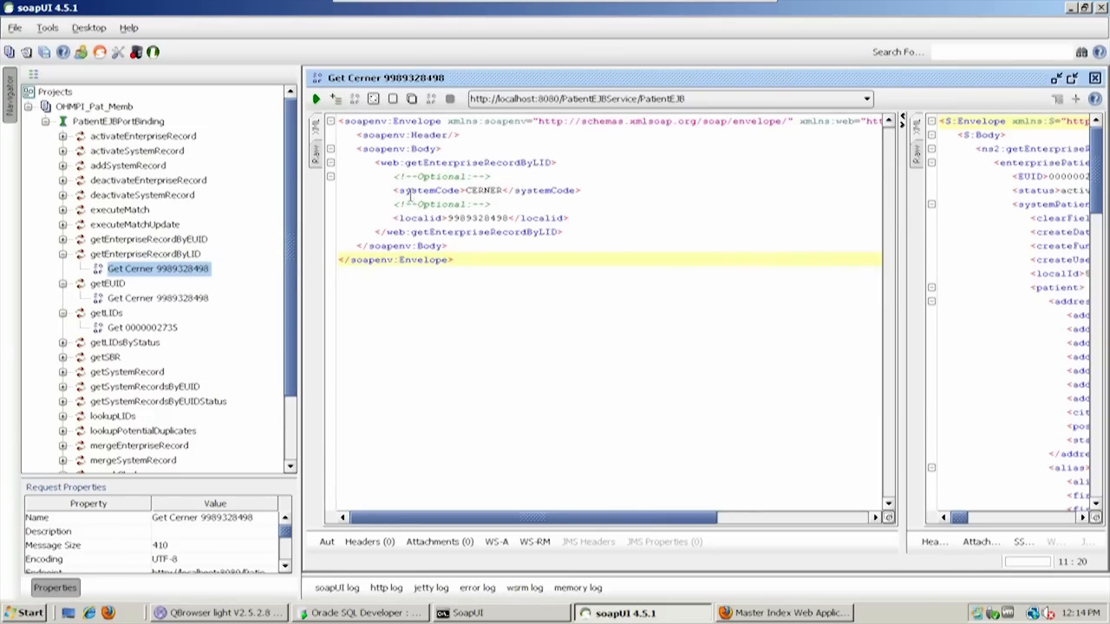
Review the getEnterpriseRecordByLID request's systemCode and localid, and examine the EUID and both systemPatient records in its response
{"action": "left_click_drag", "start_coordinate": [381, 190], "coordinate": [661, 212]}
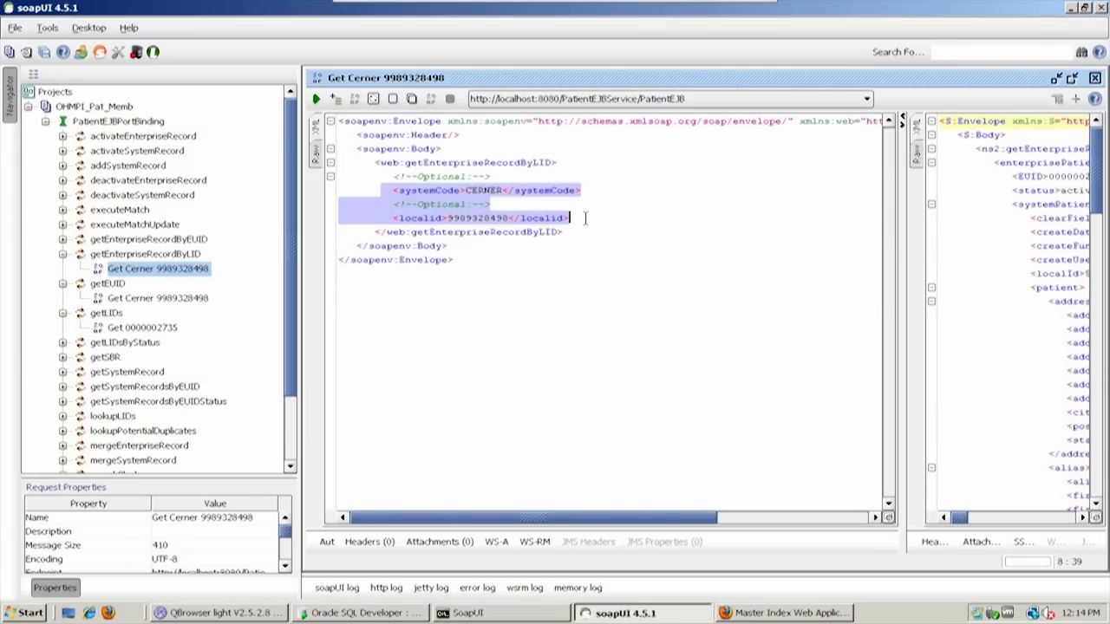
{"action": "left_click_drag", "start_coordinate": [900, 267], "coordinate": [443, 295]}
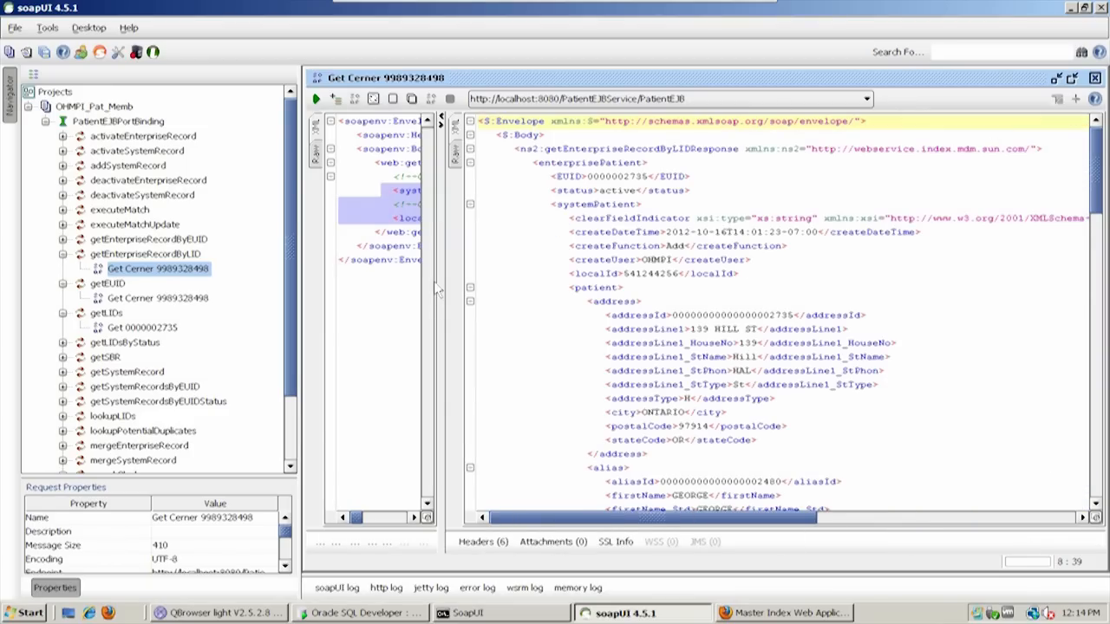
{"action": "left_click_drag", "start_coordinate": [442, 253], "coordinate": [404, 260]}
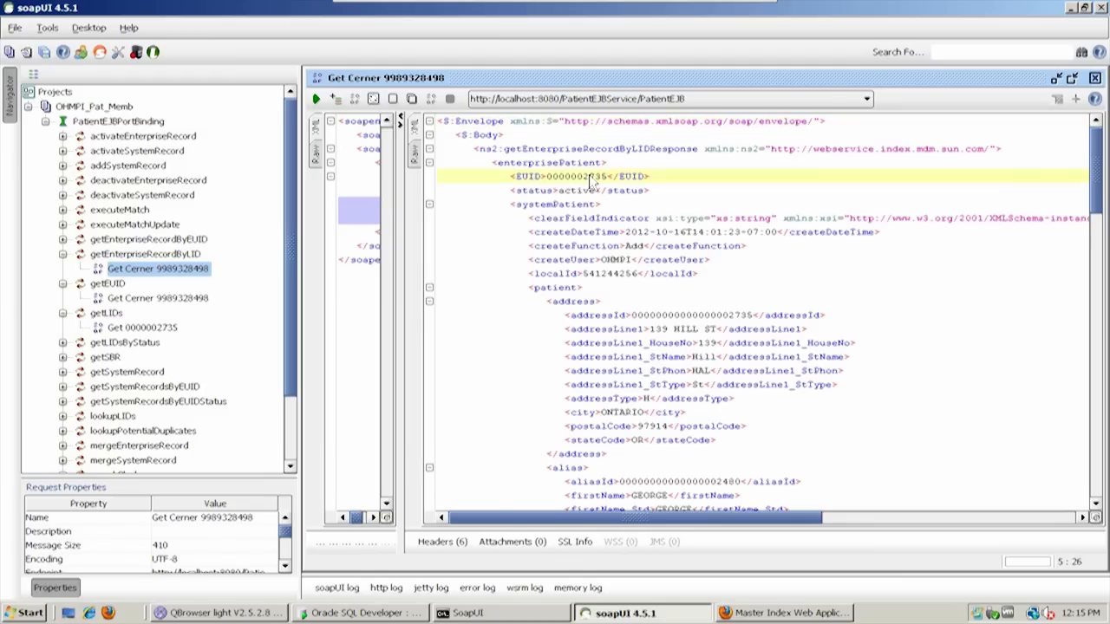
{"action": "double_click", "coordinate": [593, 177]}
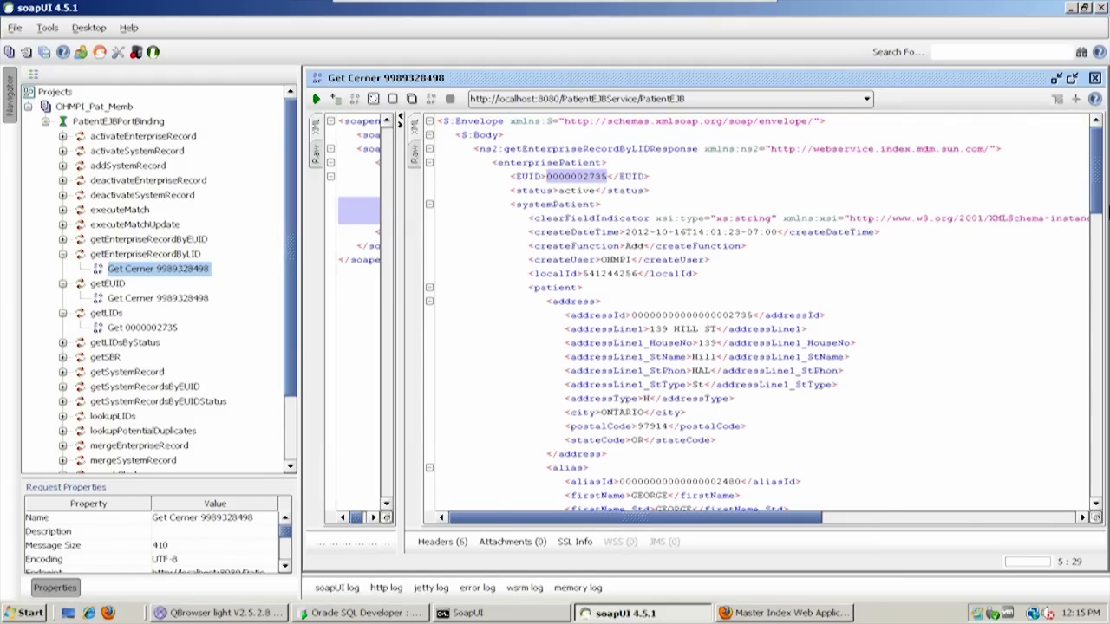
{"action": "left_click_drag", "start_coordinate": [1096, 185], "coordinate": [1091, 345]}
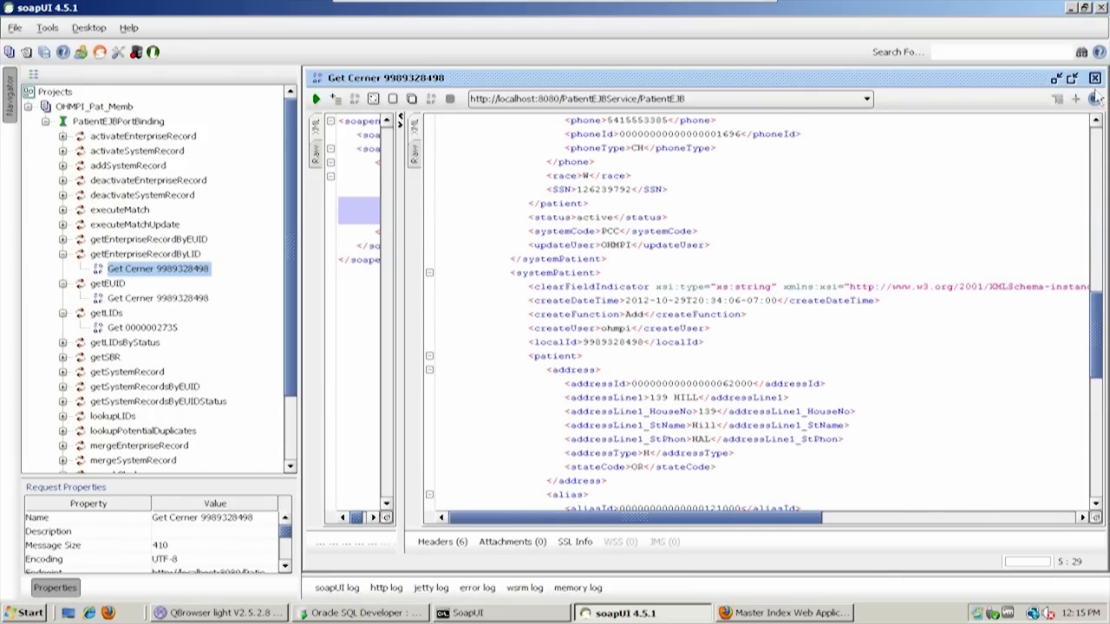
Close the getEnterpriseRecordByLID request and show the OHMPI_Pat_Memb project overview in a maximized window
{"action": "left_click", "coordinate": [1095, 78]}
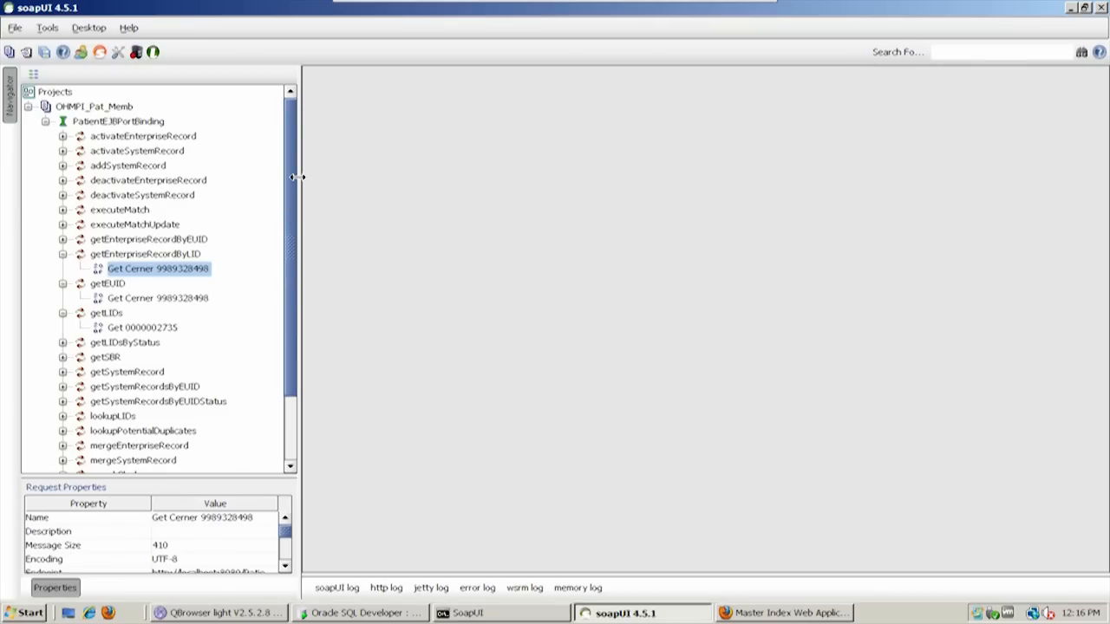
{"action": "scroll", "coordinate": [291, 412], "scroll_direction": "down", "scroll_amount": 2}
{"action": "scroll", "coordinate": [291, 412], "scroll_direction": "up", "scroll_amount": 2}
{"action": "left_click_drag", "start_coordinate": [84, 105], "coordinate": [83, 120]}
{"action": "right_click", "coordinate": [86, 111]}
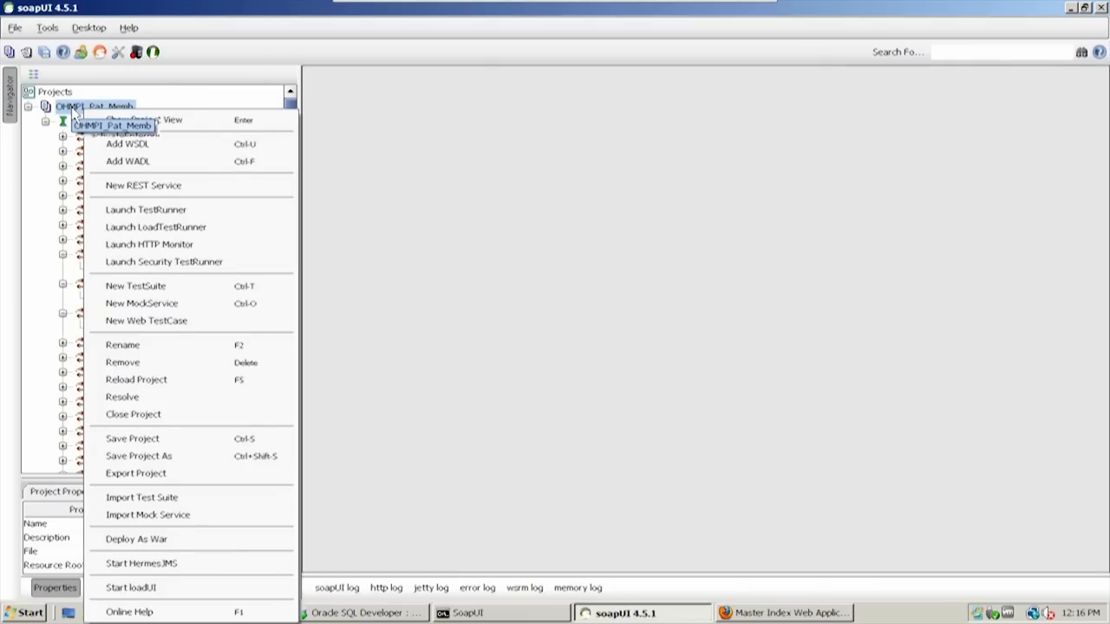
{"action": "key", "text": "Return"}
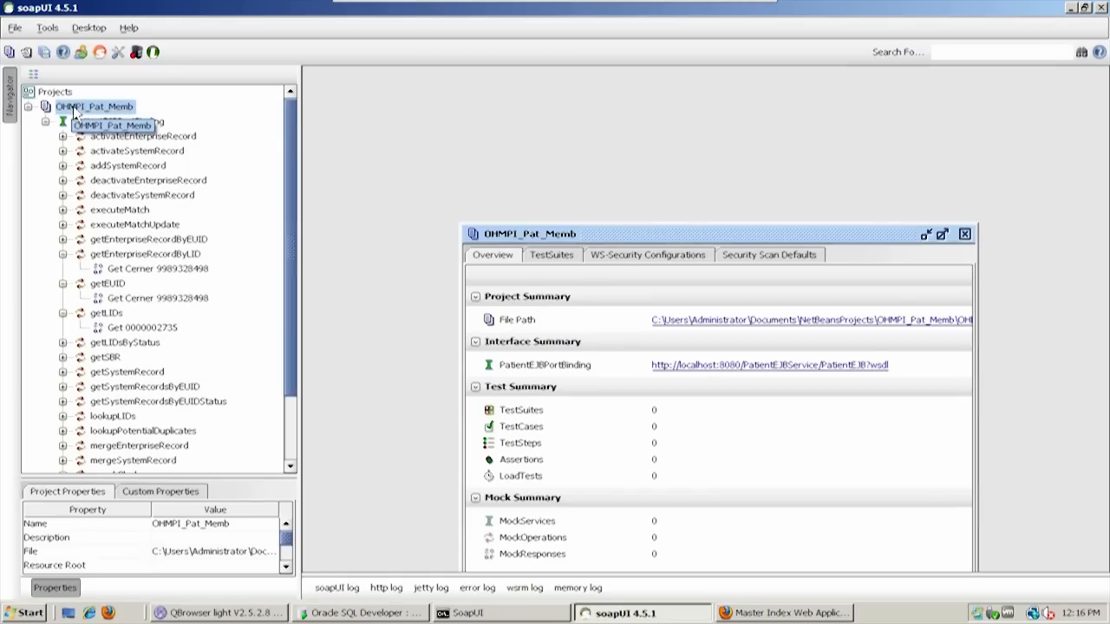
{"action": "double_click", "coordinate": [611, 237]}
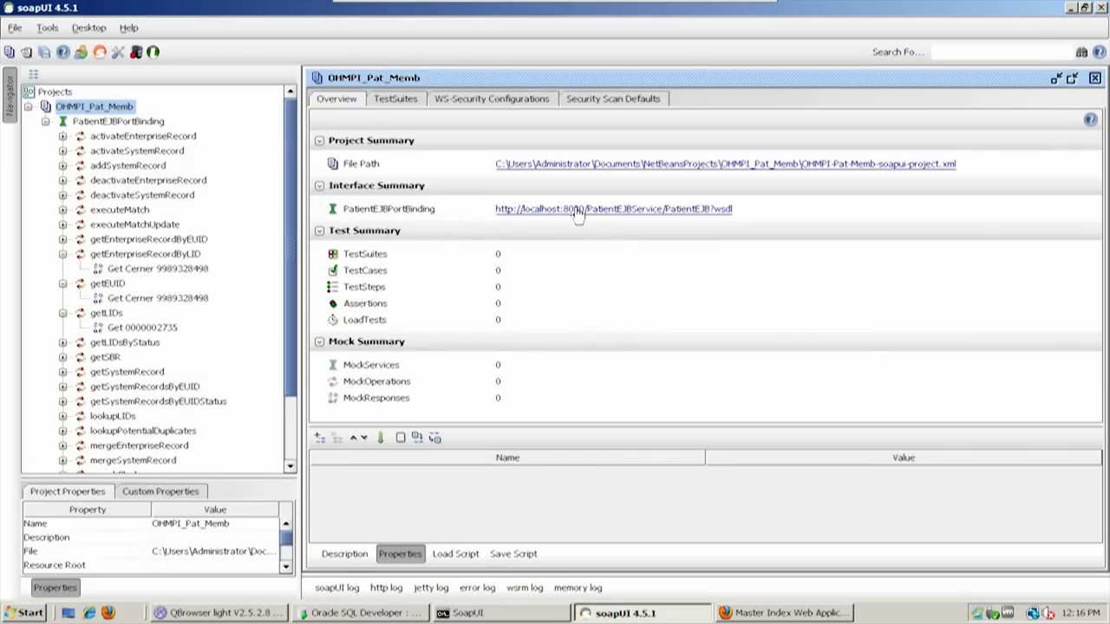
View the PatientEJBPortBinding WSDL in Firefox through to its service definition, close its tab and return to soapUI
{"action": "left_click", "coordinate": [578, 210]}
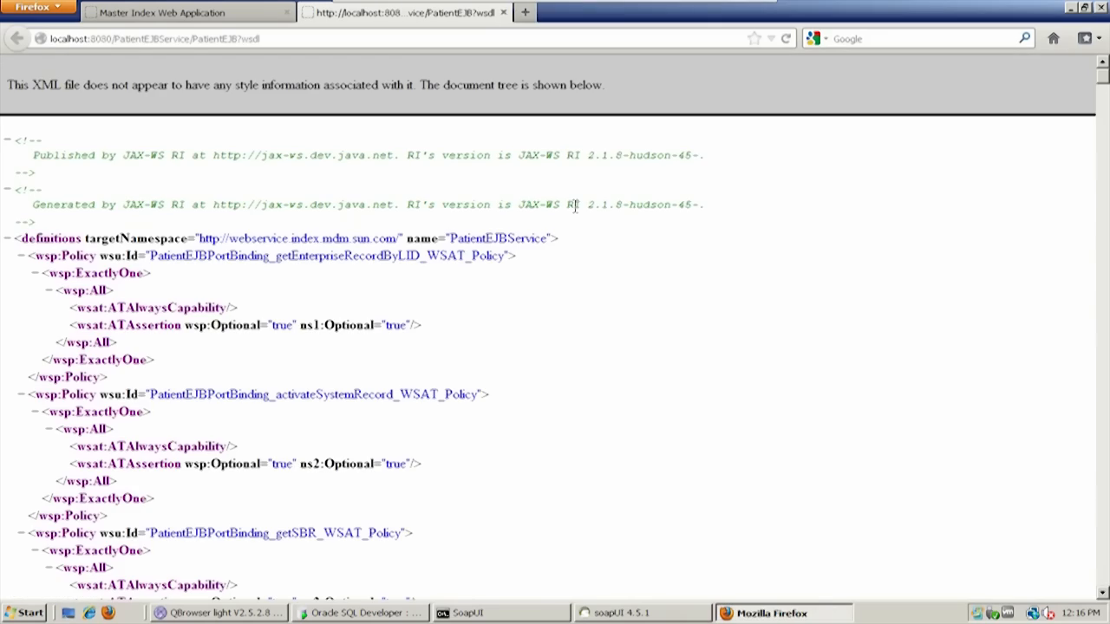
{"action": "left_click_drag", "start_coordinate": [1103, 78], "coordinate": [1104, 590]}
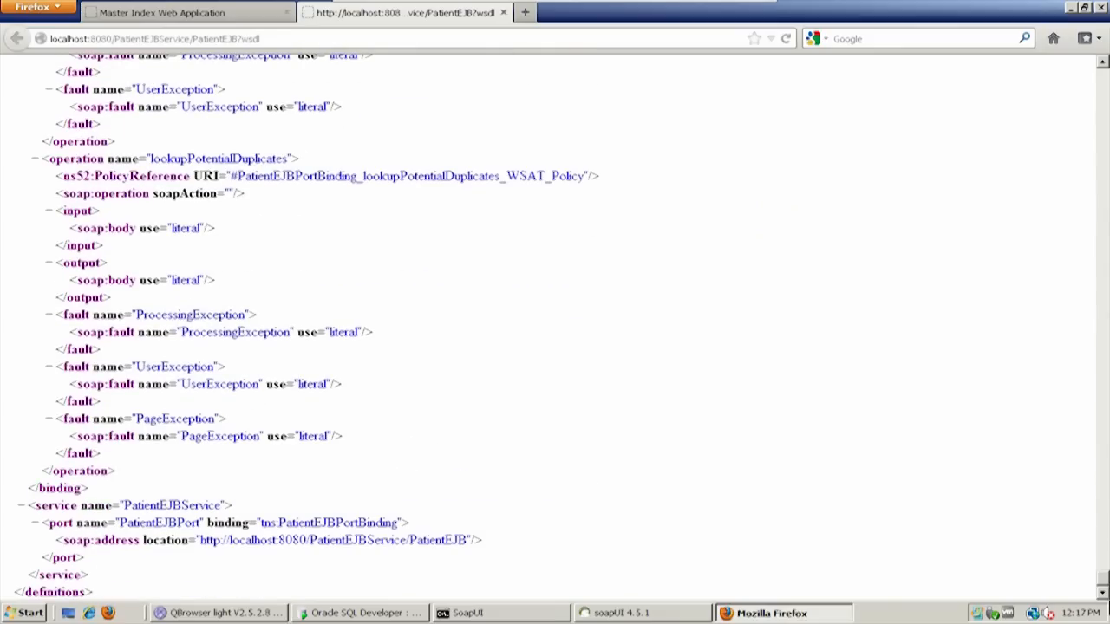
{"action": "left_click", "coordinate": [504, 13]}
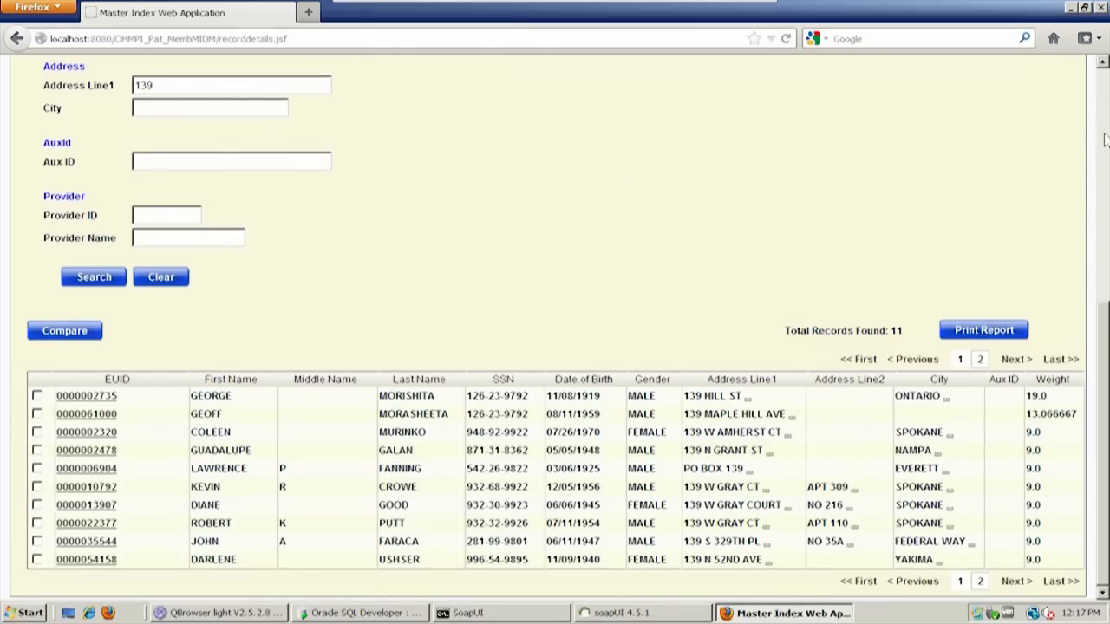
{"action": "left_click", "coordinate": [1071, 8]}
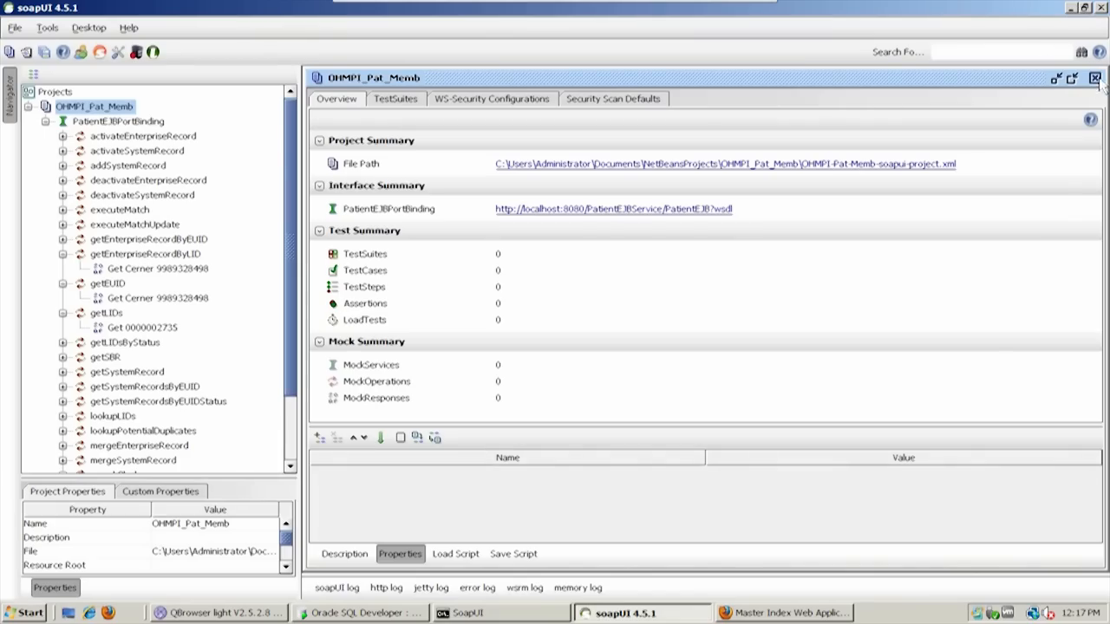
Close the OHMPI_Pat_Memb project overview, collapse the PatientEJBPortBinding interface and minimize soapUI
{"action": "left_click", "coordinate": [1095, 79]}
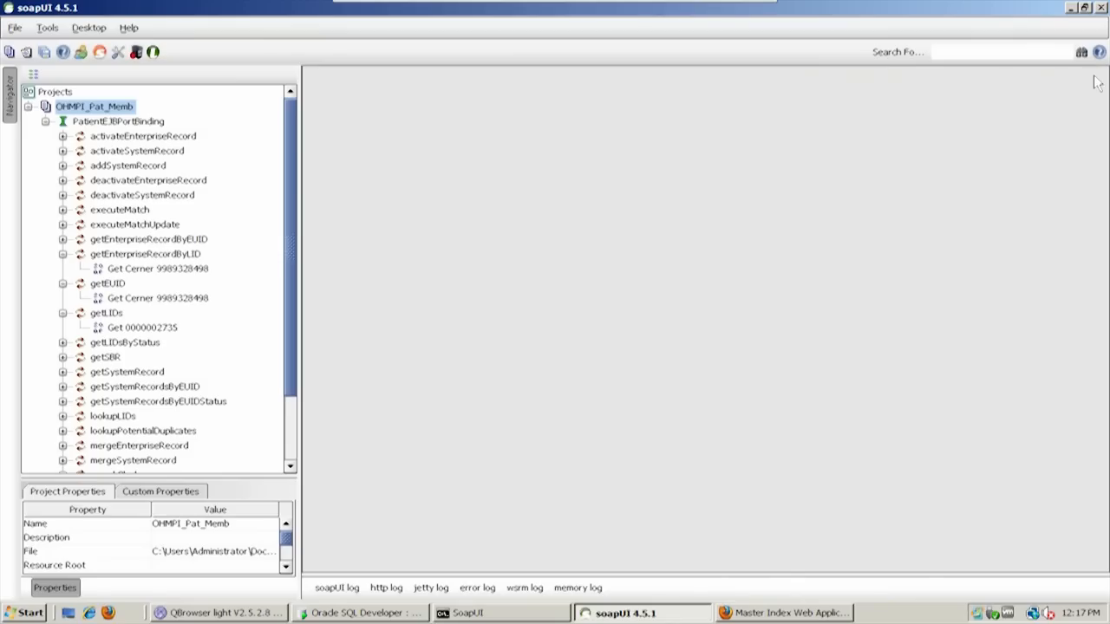
{"action": "left_click", "coordinate": [45, 122]}
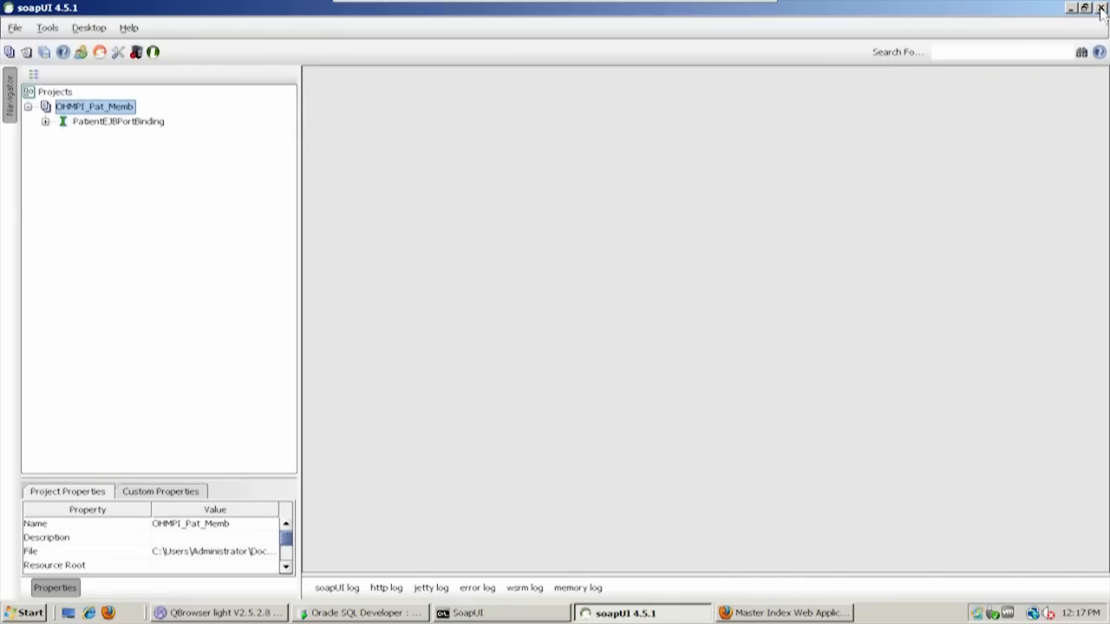
{"action": "left_click", "coordinate": [1072, 9]}
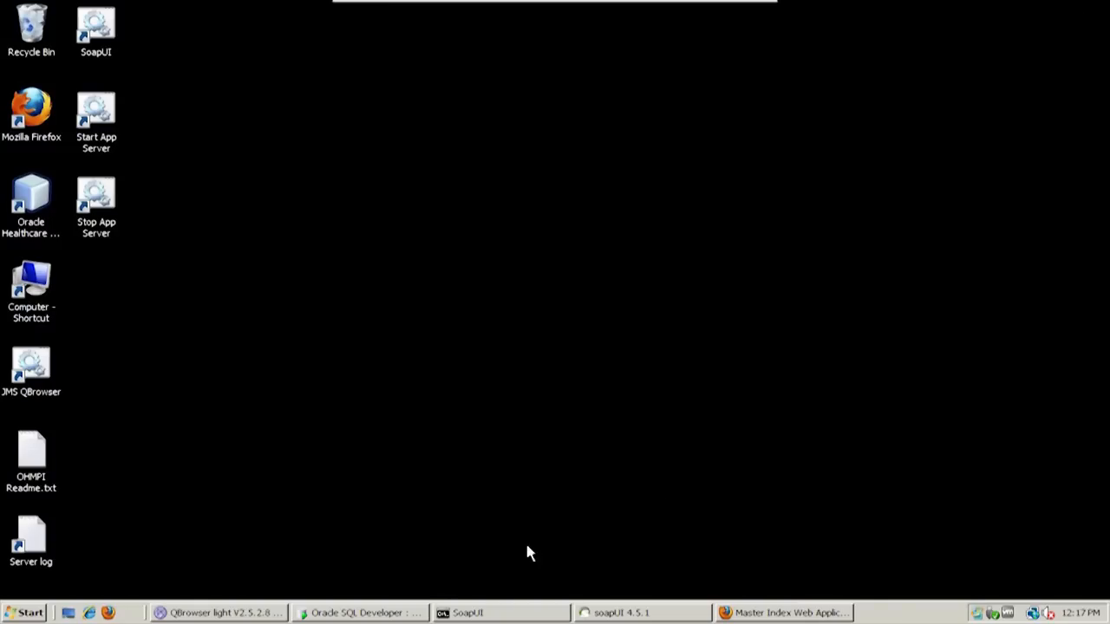
Switch to Oracle SQL Developer, narrow the Connections pane slightly and look through the SBYN tables of the Localhost-OHMPI connection
{"action": "left_click", "coordinate": [401, 613]}
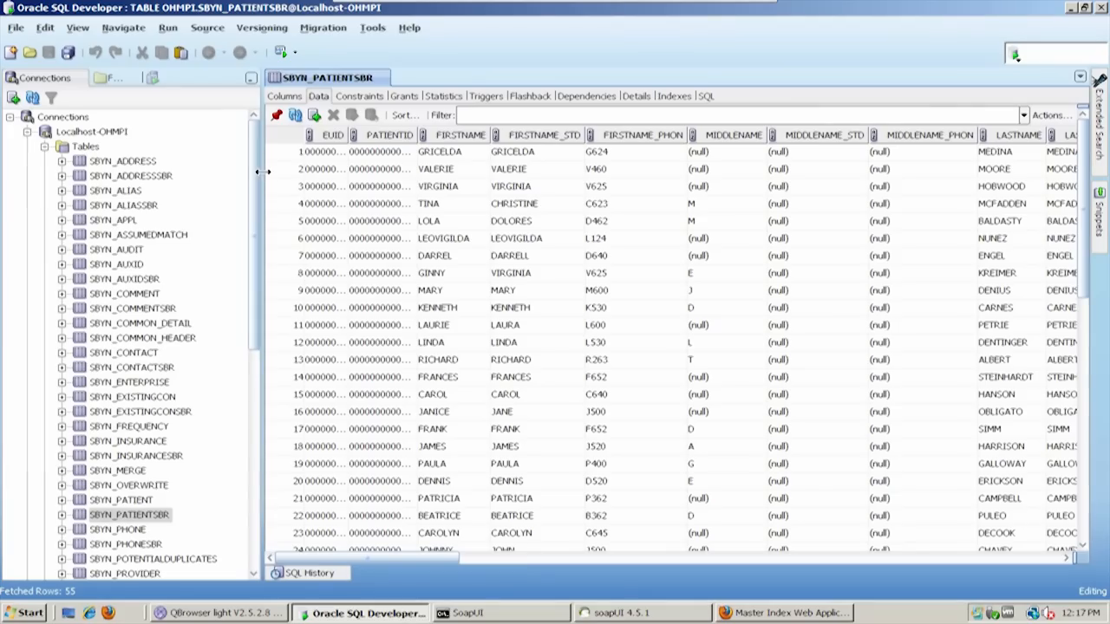
{"action": "left_click_drag", "start_coordinate": [262, 171], "coordinate": [253, 173]}
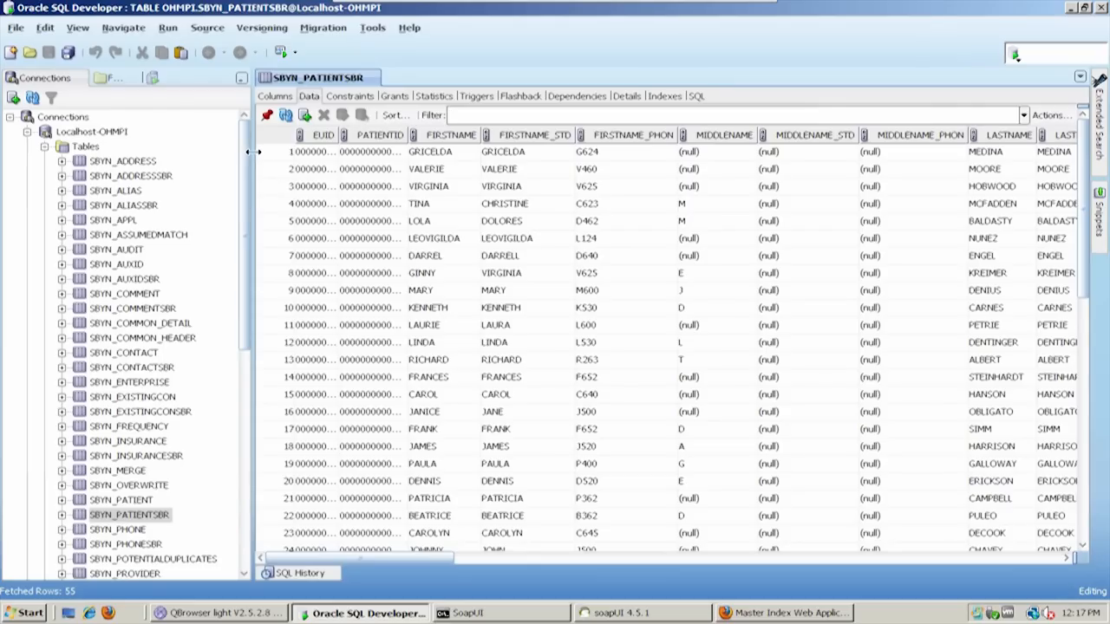
{"action": "scroll", "coordinate": [247, 150], "scroll_direction": "down", "scroll_amount": 2}
{"action": "scroll", "coordinate": [247, 167], "scroll_direction": "down", "scroll_amount": 3}
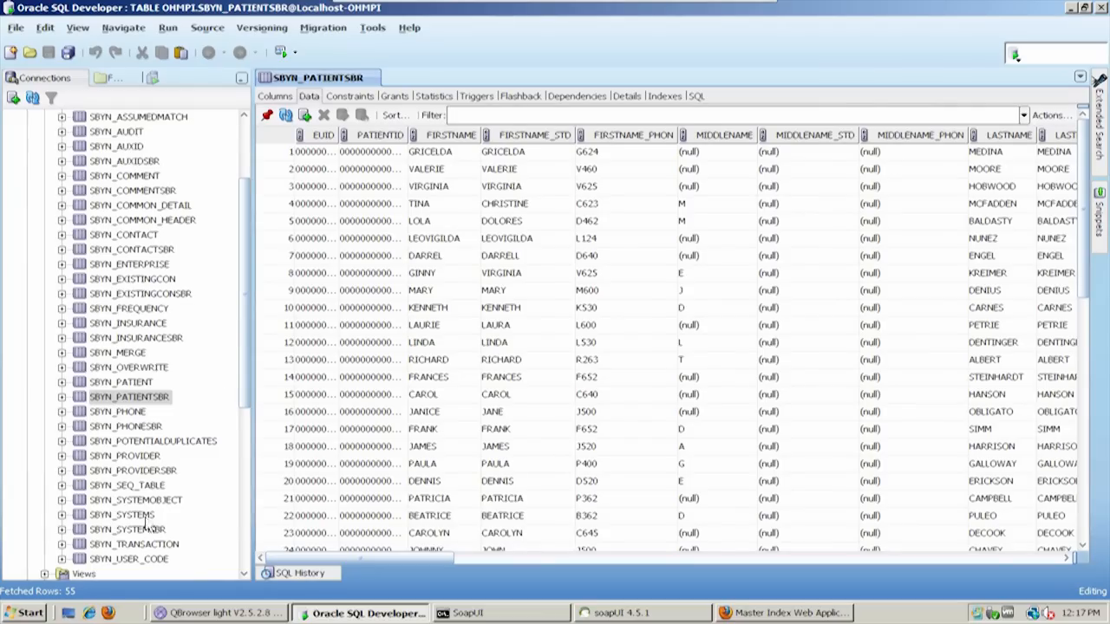
{"action": "scroll", "coordinate": [246, 252], "scroll_direction": "down", "scroll_amount": 3}
{"action": "scroll", "coordinate": [249, 260], "scroll_direction": "up", "scroll_amount": 6}
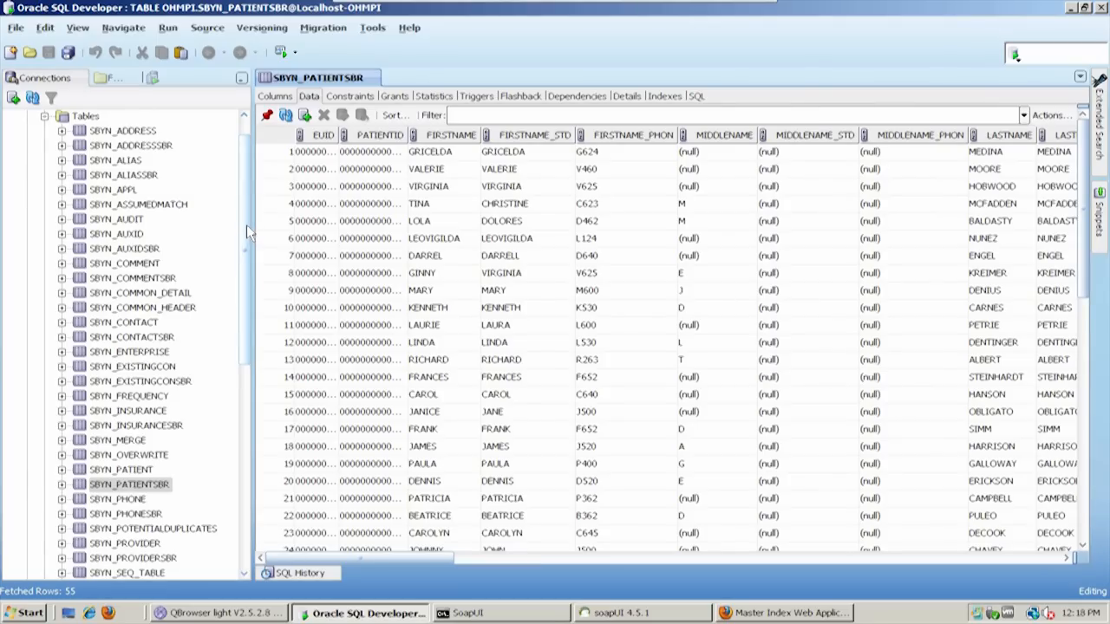
{"action": "left_click_drag", "start_coordinate": [246, 225], "coordinate": [250, 278]}
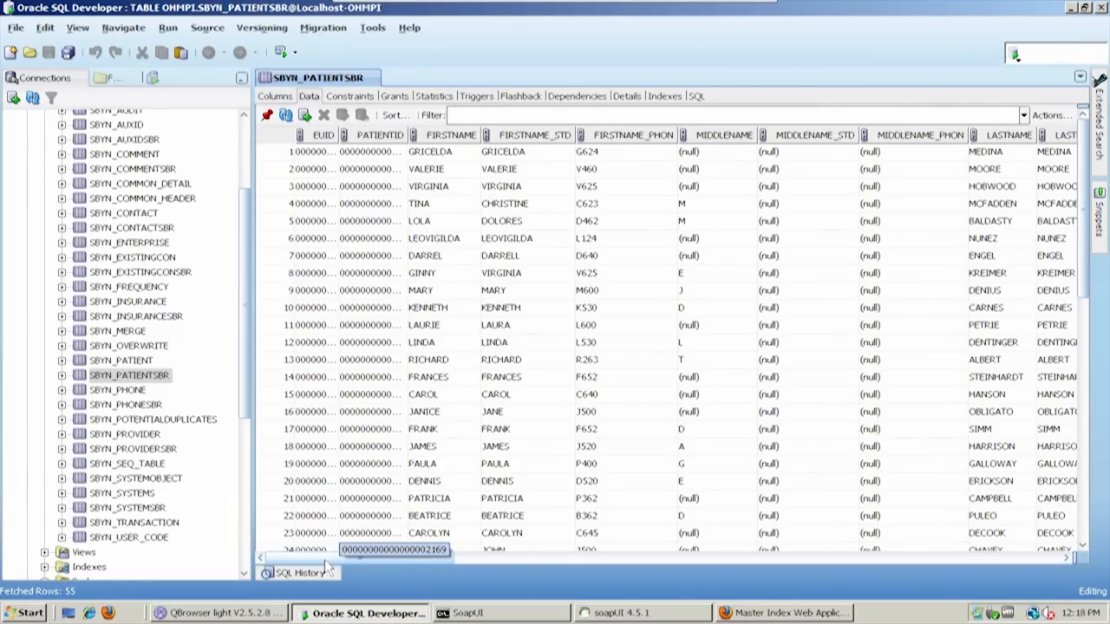
{"action": "left_click_drag", "start_coordinate": [325, 560], "coordinate": [321, 560]}
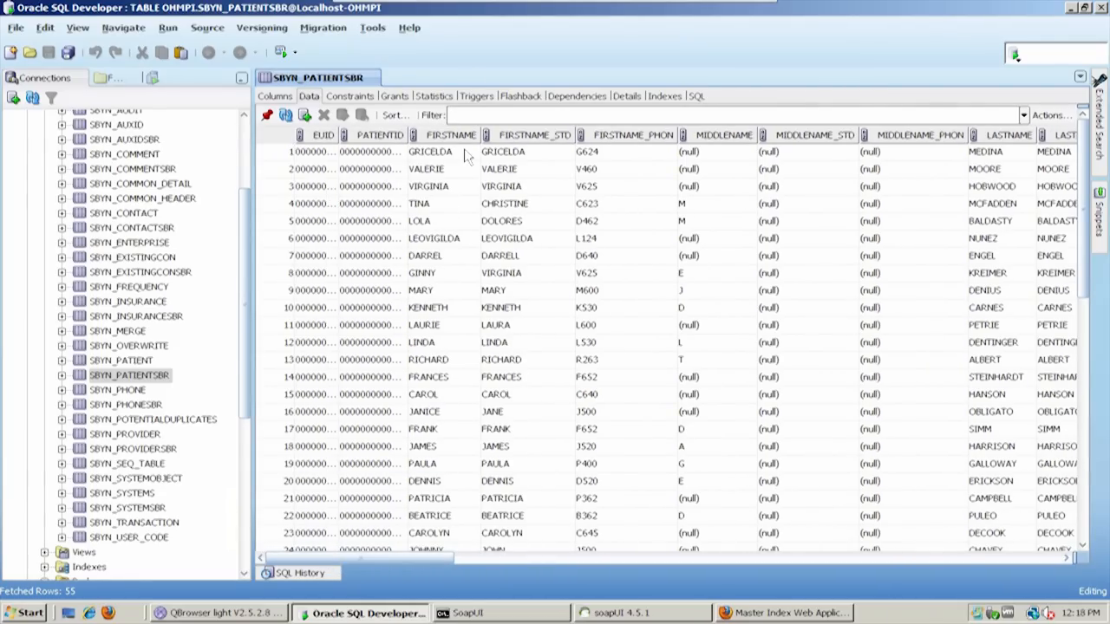
Widen the EUID column of SBYN_PATIENTSBR and compare the FIRSTNAME, FIRSTNAME_STD and FIRSTNAME_PHON values in row 4
{"action": "left_click_drag", "start_coordinate": [344, 135], "coordinate": [368, 132]}
{"action": "mouse_move", "coordinate": [447, 135]}
{"action": "left_mouse_down"}
{"action": "mouse_move", "coordinate": [530, 135]}
{"action": "mouse_move", "coordinate": [440, 139]}
{"action": "left_mouse_up"}
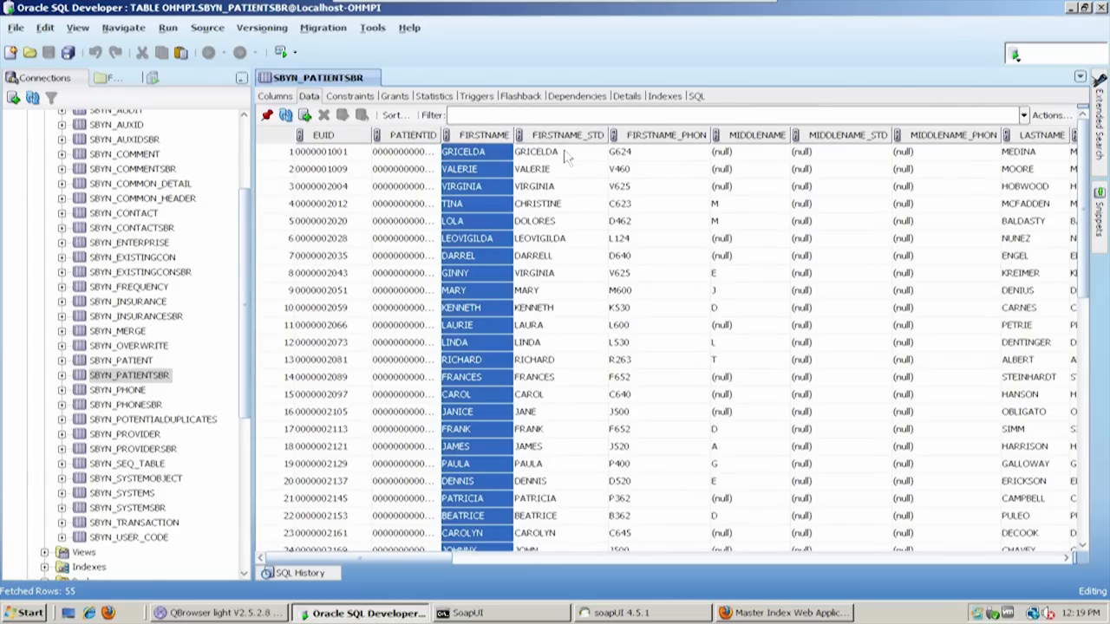
{"action": "left_click", "coordinate": [565, 207]}
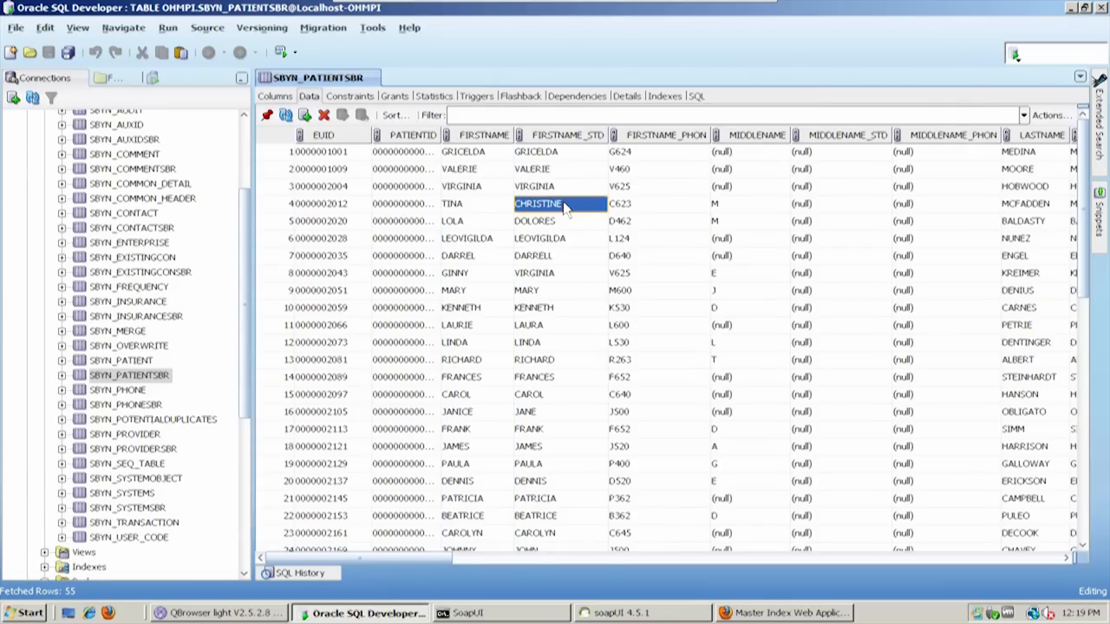
{"action": "left_click", "coordinate": [482, 210]}
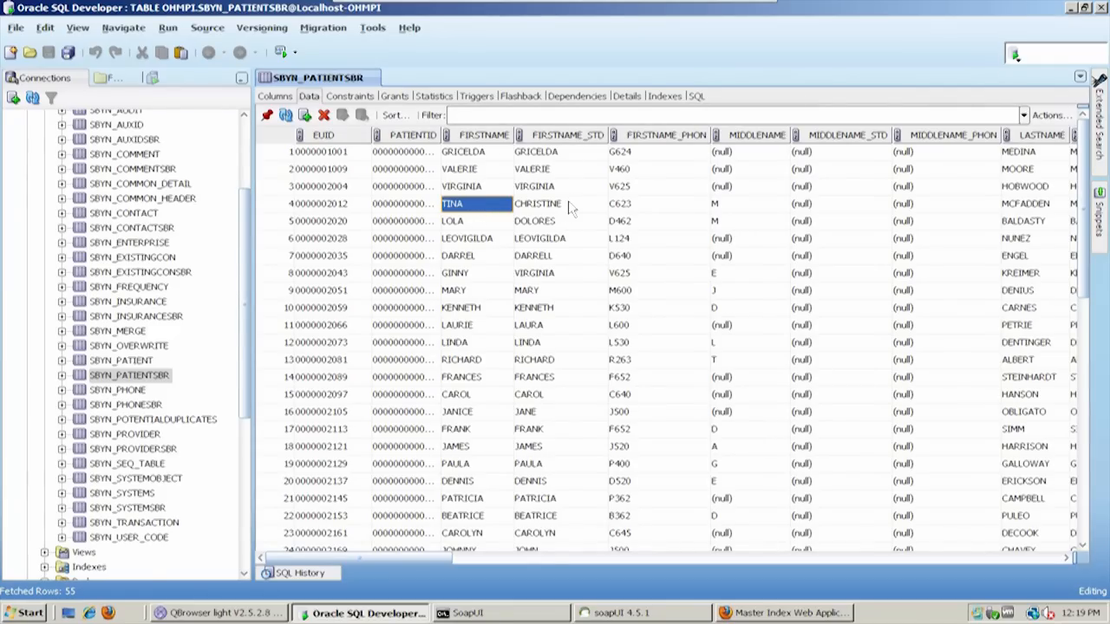
{"action": "left_click", "coordinate": [644, 208]}
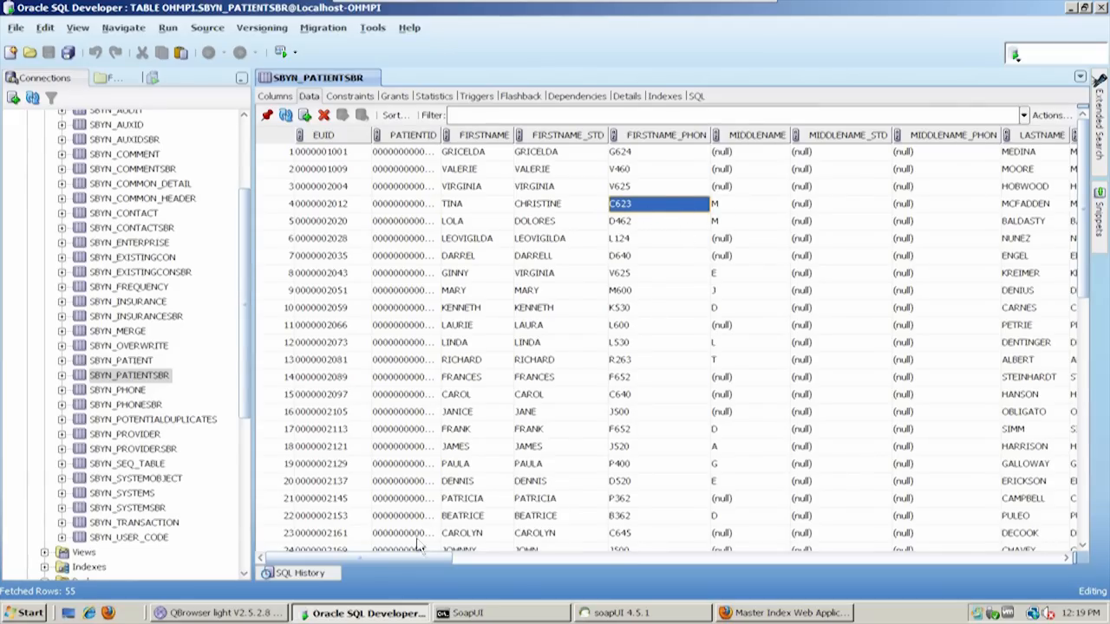
Examine LASTNAME_PHON and GENDER in row 4 of SBYN_PATIENTSBR, widen the SSN column and return to the first columns
{"action": "left_click_drag", "start_coordinate": [403, 554], "coordinate": [572, 557]}
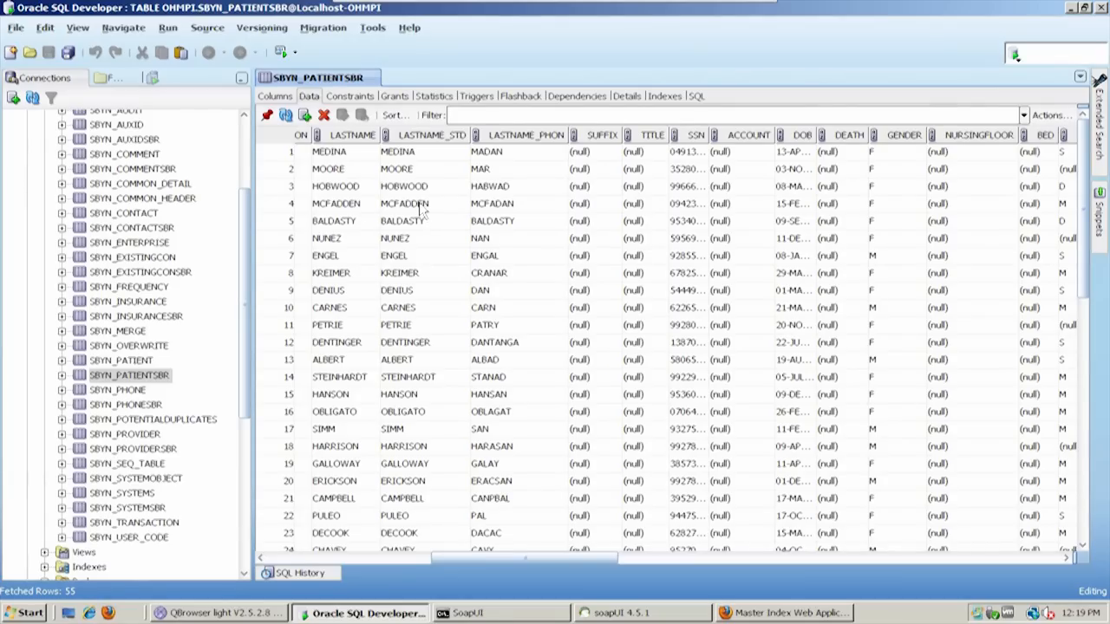
{"action": "left_click", "coordinate": [512, 206]}
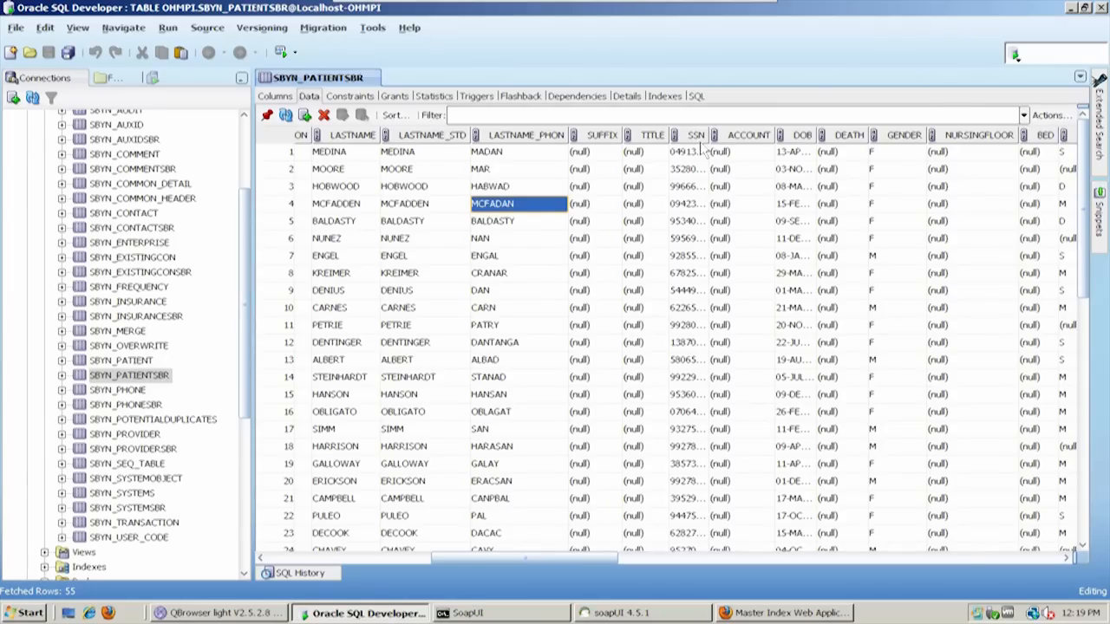
{"action": "left_click_drag", "start_coordinate": [705, 135], "coordinate": [739, 135]}
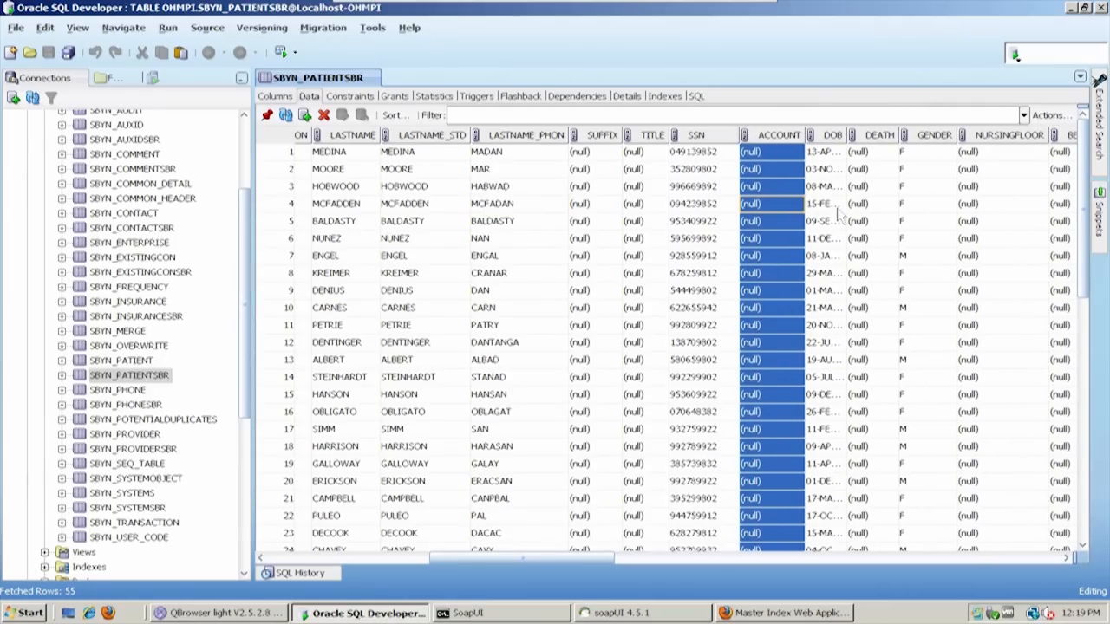
{"action": "left_click", "coordinate": [949, 208]}
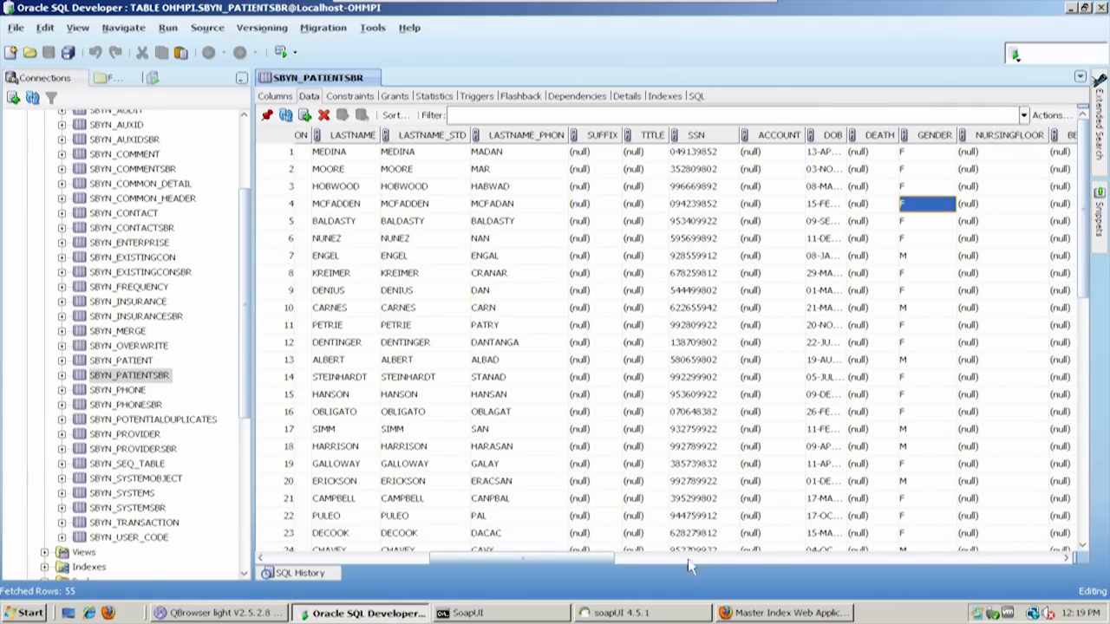
{"action": "left_click_drag", "start_coordinate": [589, 557], "coordinate": [412, 538]}
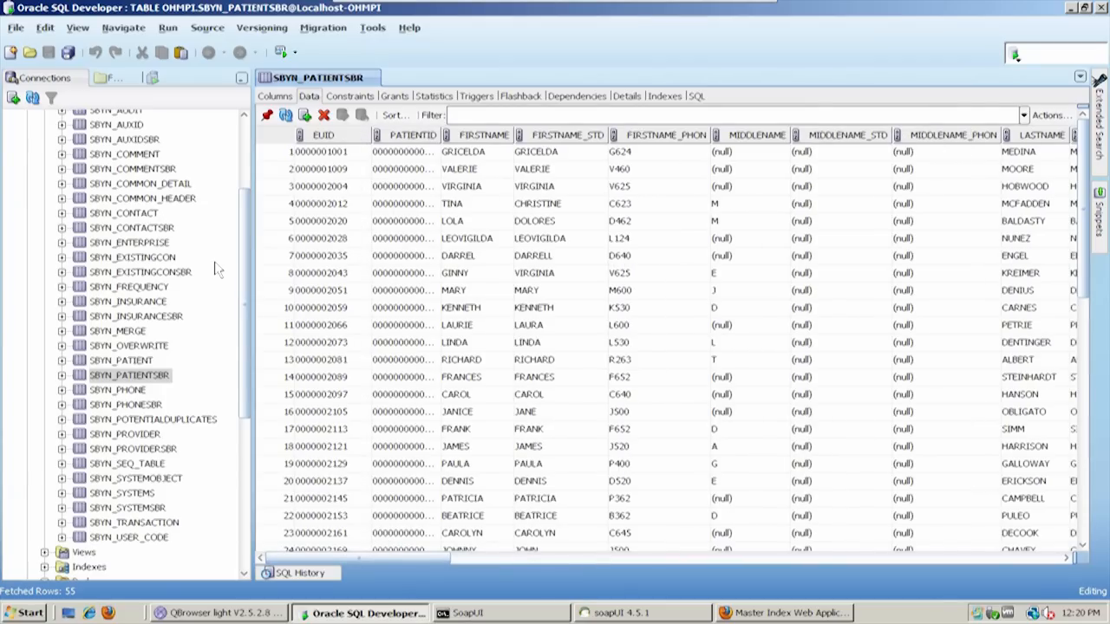
Show the data of the SBYN_ADDRESSSBR table and review its address columns from PATIENTID through ADDRESSLINE1_STNAME
{"action": "scroll", "coordinate": [238, 222], "scroll_direction": "up", "scroll_amount": 3}
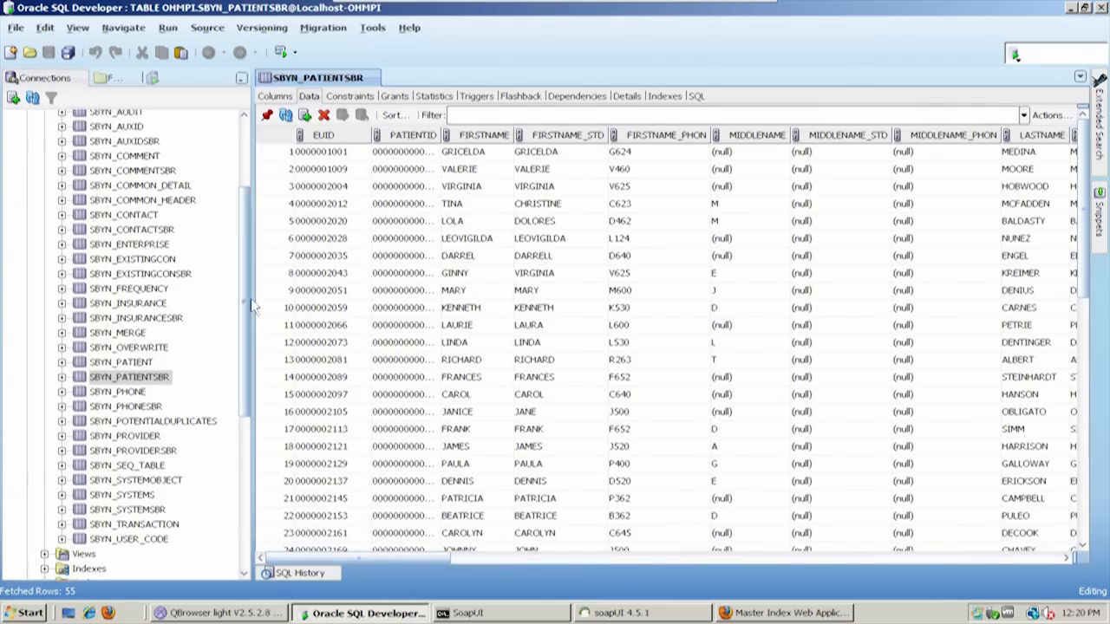
{"action": "left_click", "coordinate": [143, 177]}
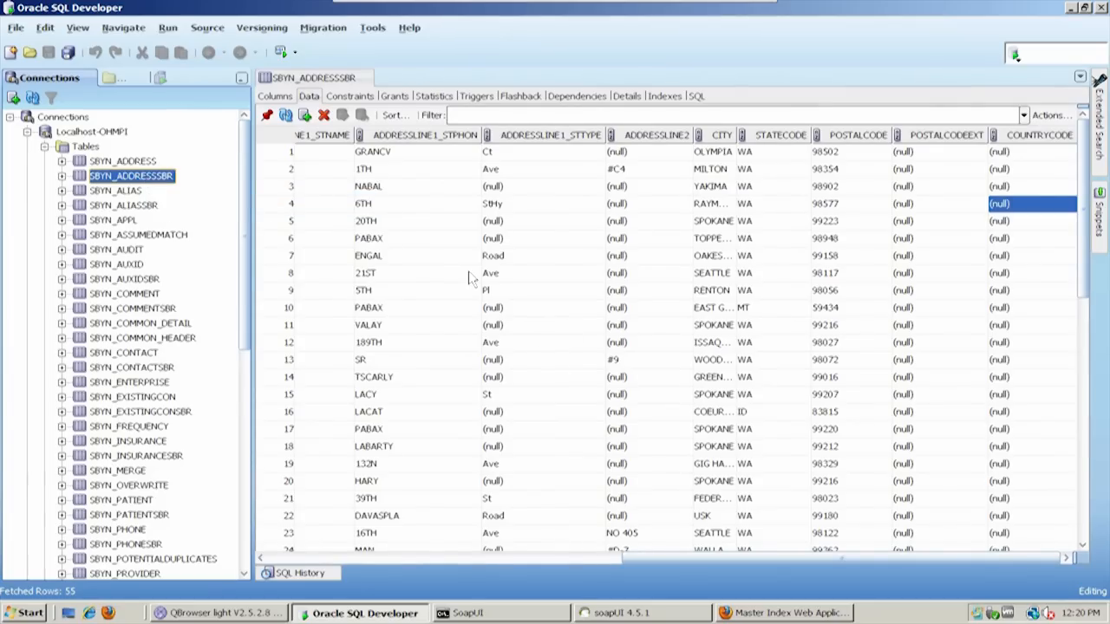
{"action": "left_click_drag", "start_coordinate": [675, 555], "coordinate": [606, 568]}
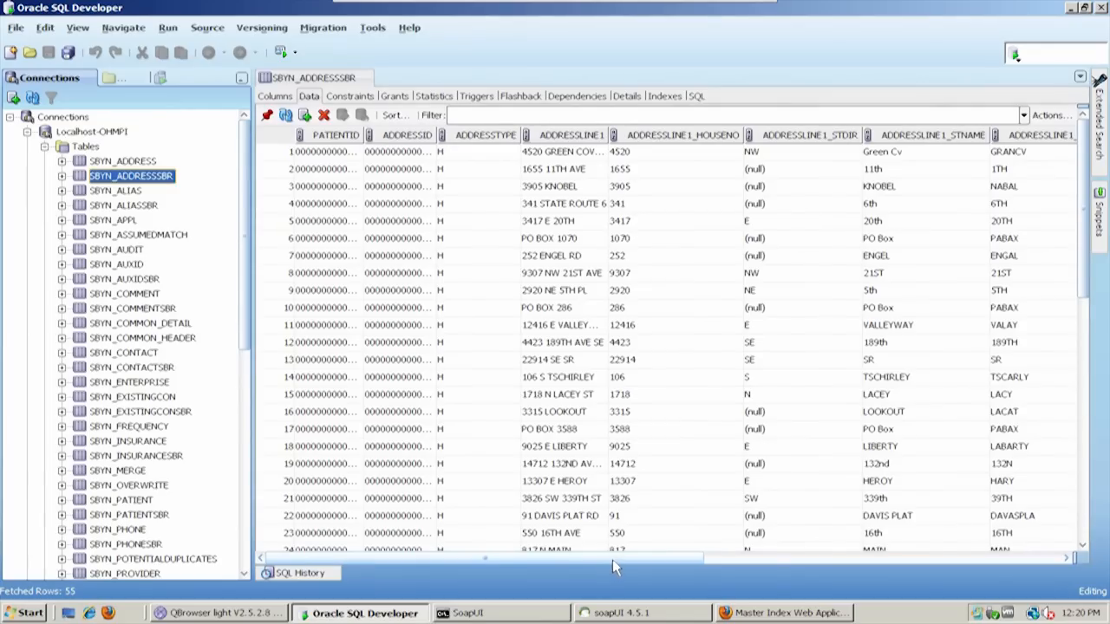
{"action": "mouse_move", "coordinate": [599, 558]}
{"action": "left_mouse_down"}
{"action": "mouse_move", "coordinate": [958, 562]}
{"action": "mouse_move", "coordinate": [588, 574]}
{"action": "left_mouse_up"}
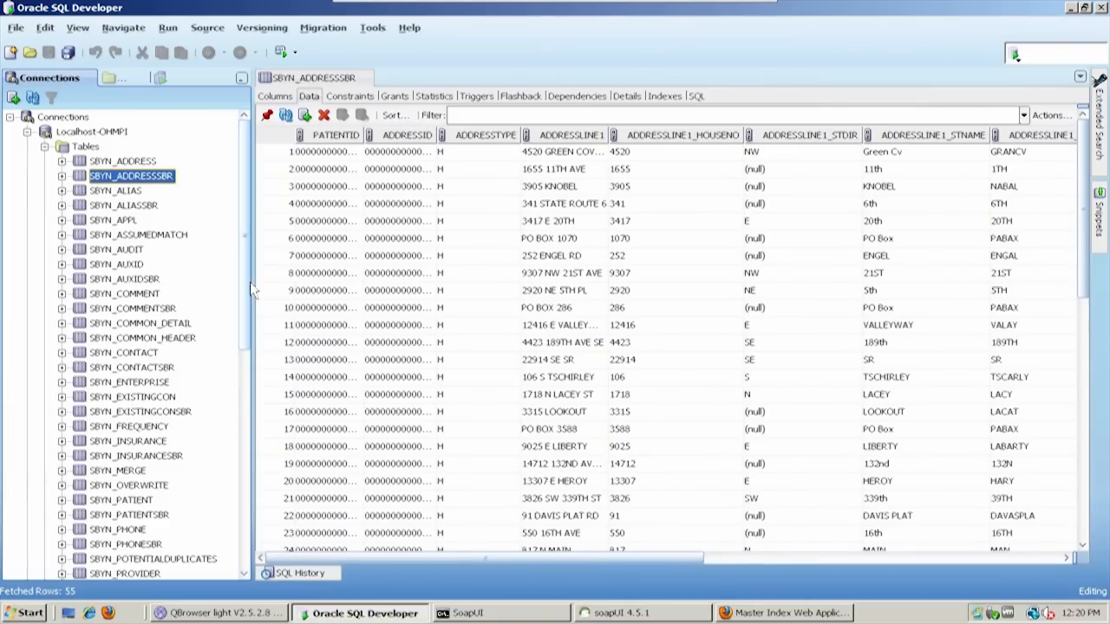
Show the data of SBYN_SYSTEMOBJECT, widen the LID and SYSTEMCODE columns and examine both values in the first row
{"action": "left_click_drag", "start_coordinate": [248, 300], "coordinate": [245, 354]}
{"action": "left_click", "coordinate": [145, 472]}
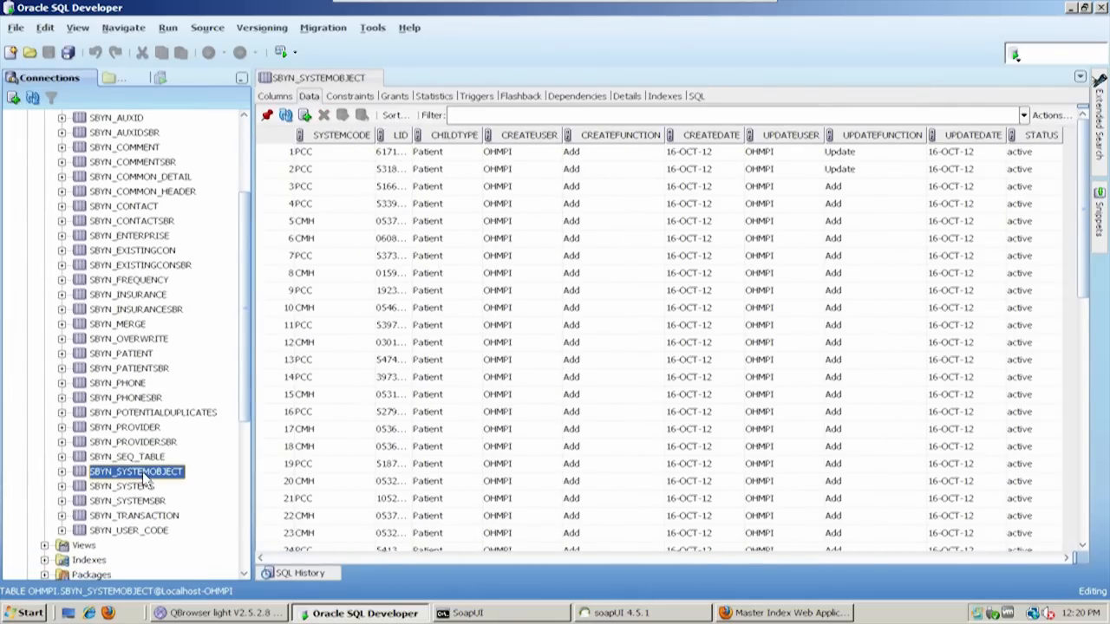
{"action": "left_click_drag", "start_coordinate": [413, 134], "coordinate": [483, 135]}
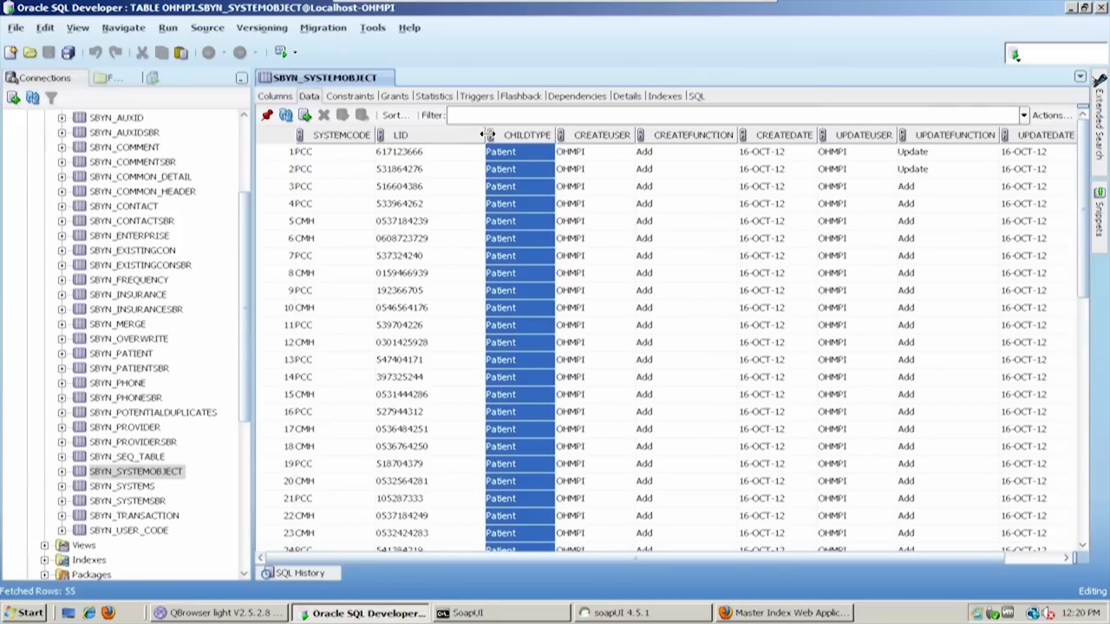
{"action": "left_click_drag", "start_coordinate": [375, 135], "coordinate": [390, 136]}
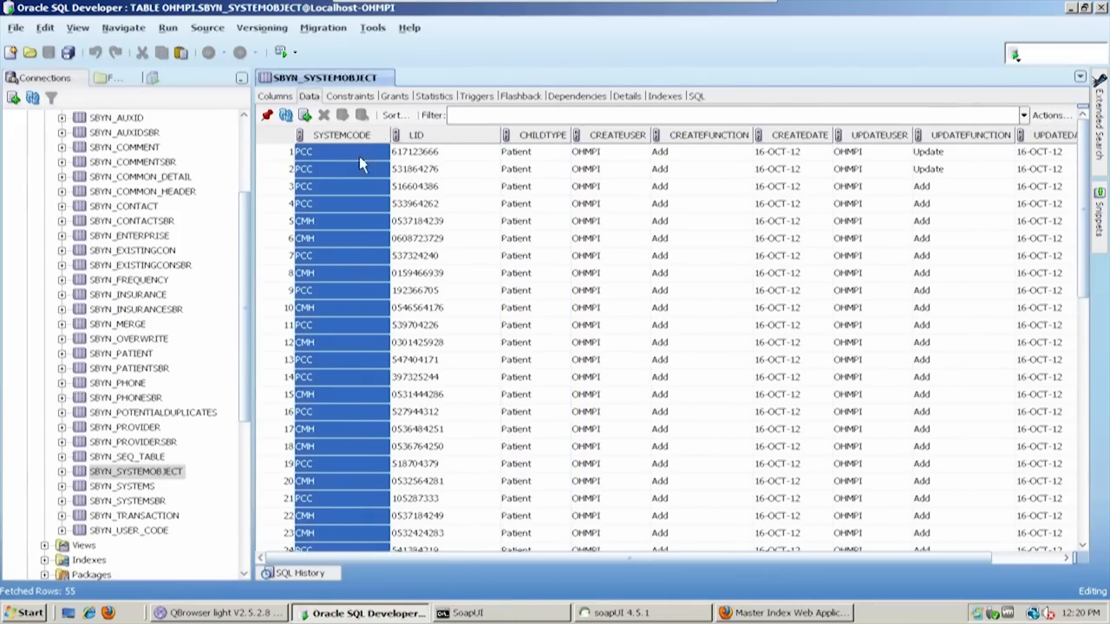
{"action": "left_click", "coordinate": [328, 153]}
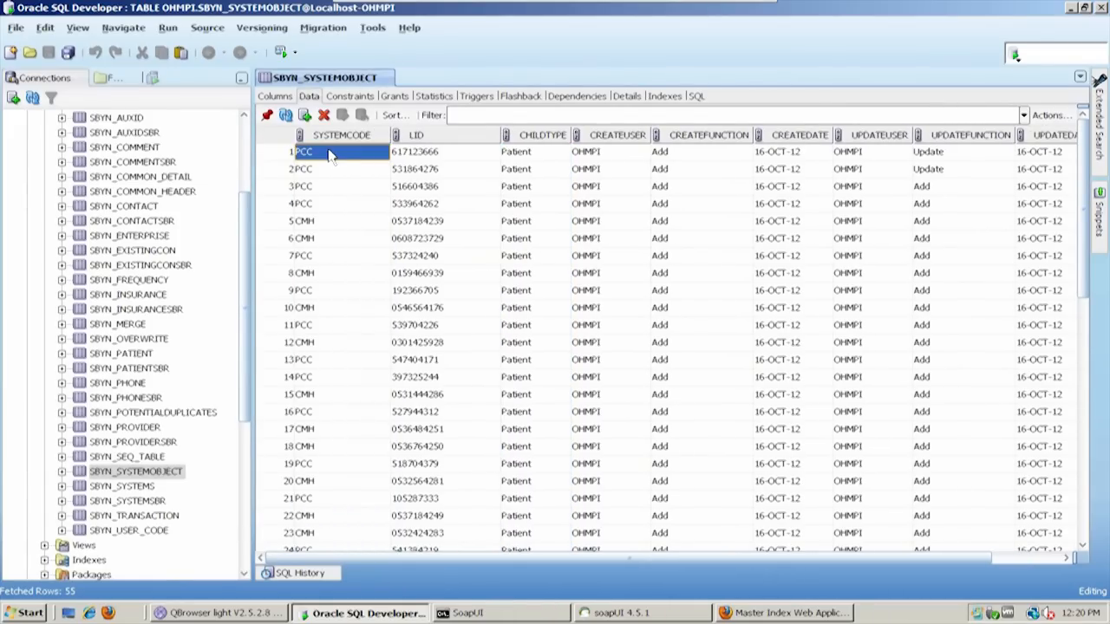
{"action": "left_click", "coordinate": [427, 155]}
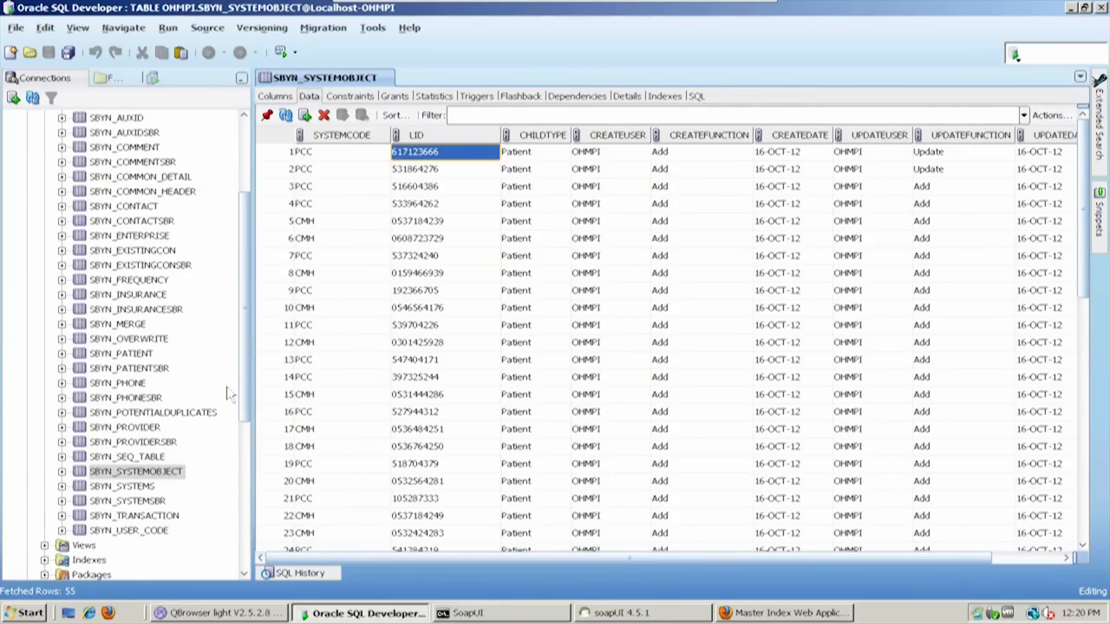
Show the data of the SBYN_ENTERPRISE table and widen its EUID, LID and SYSTEMCODE columns
{"action": "scroll", "coordinate": [245, 380], "scroll_direction": "up", "scroll_amount": 1}
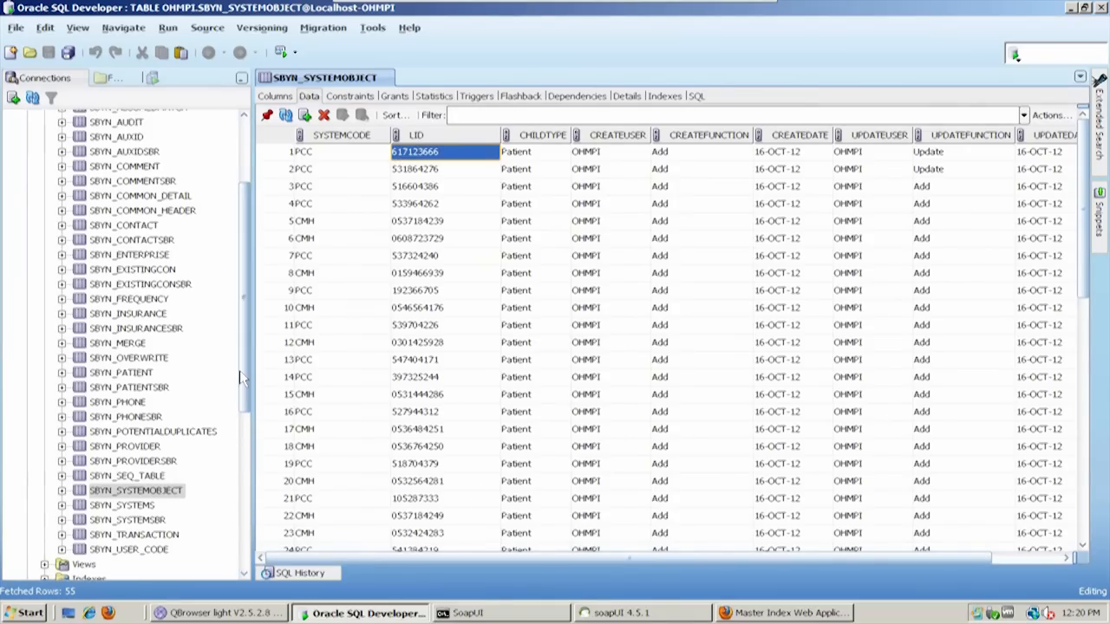
{"action": "left_click", "coordinate": [143, 256]}
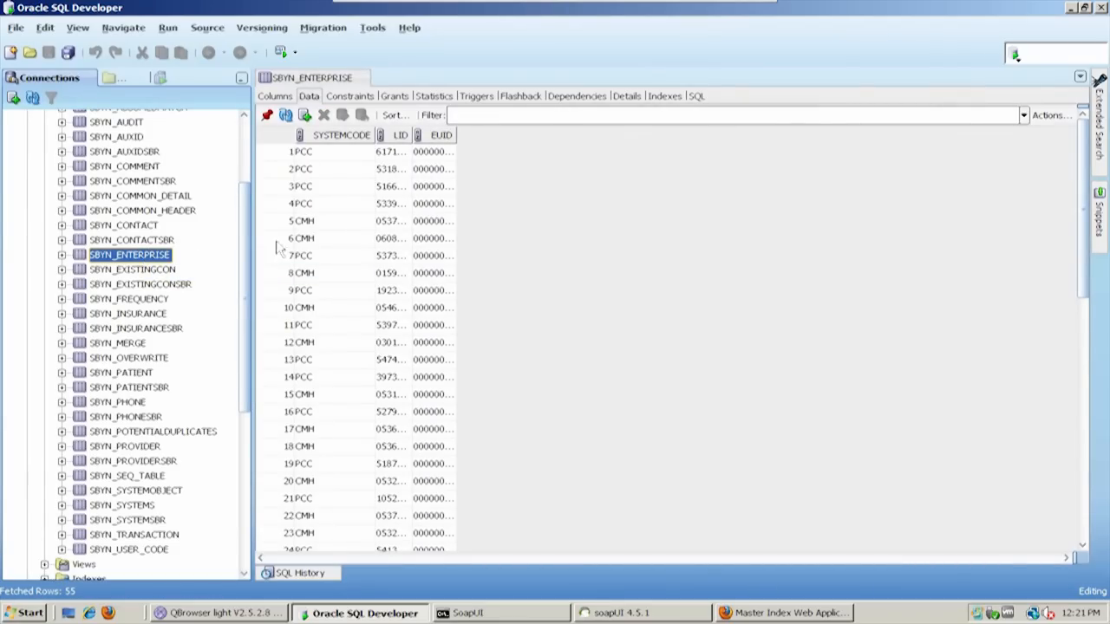
{"action": "left_click", "coordinate": [454, 134]}
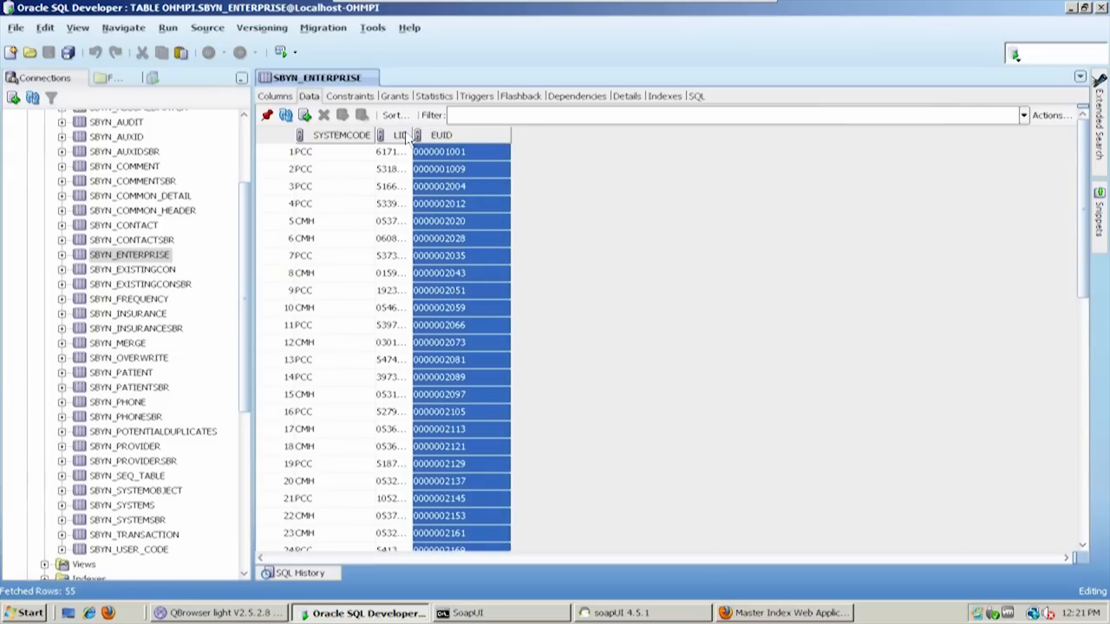
{"action": "left_click_drag", "start_coordinate": [413, 137], "coordinate": [488, 138]}
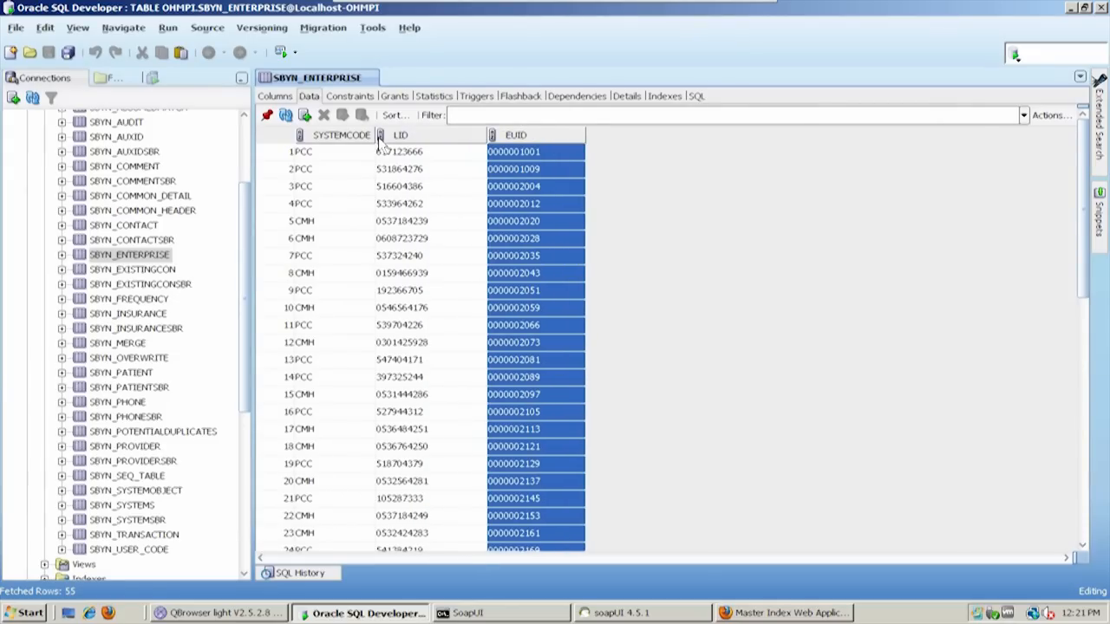
{"action": "left_click_drag", "start_coordinate": [378, 137], "coordinate": [409, 136]}
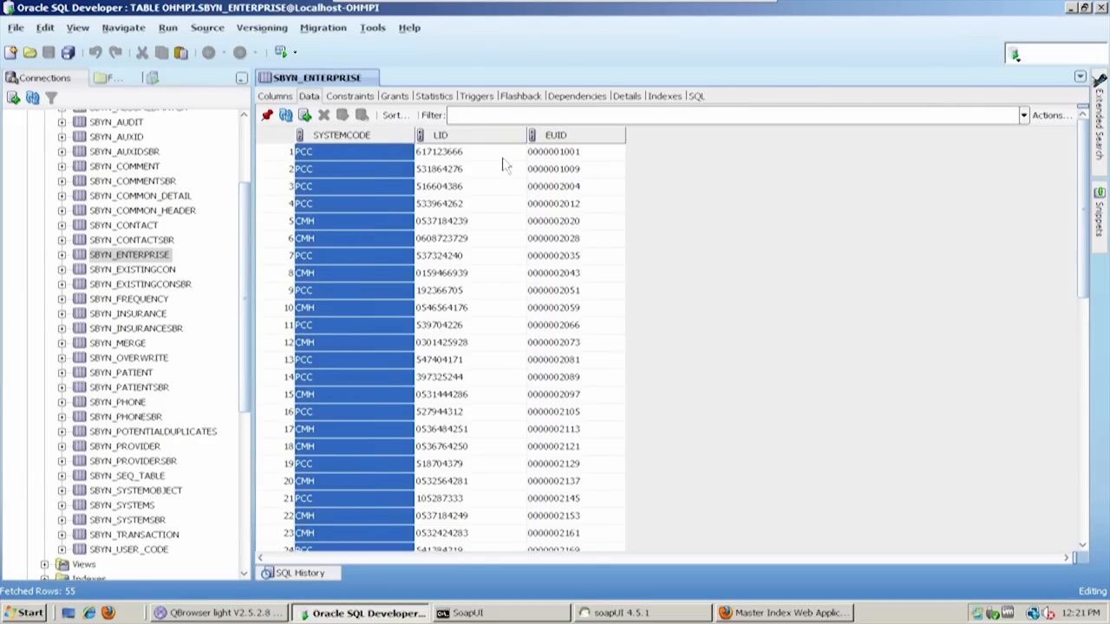
Examine how SBYN_ENTERPRISE links each SYSTEMCODE and LID to an EUID, from the first row down through the later rows
{"action": "left_click", "coordinate": [365, 154]}
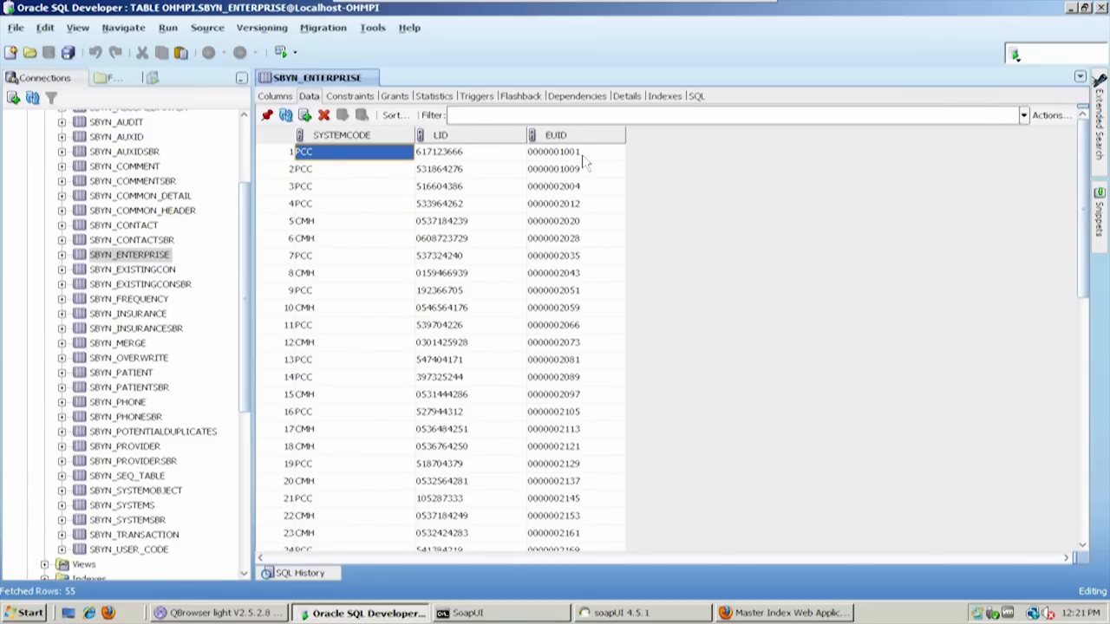
{"action": "scroll", "coordinate": [577, 327], "scroll_direction": "down", "scroll_amount": 7}
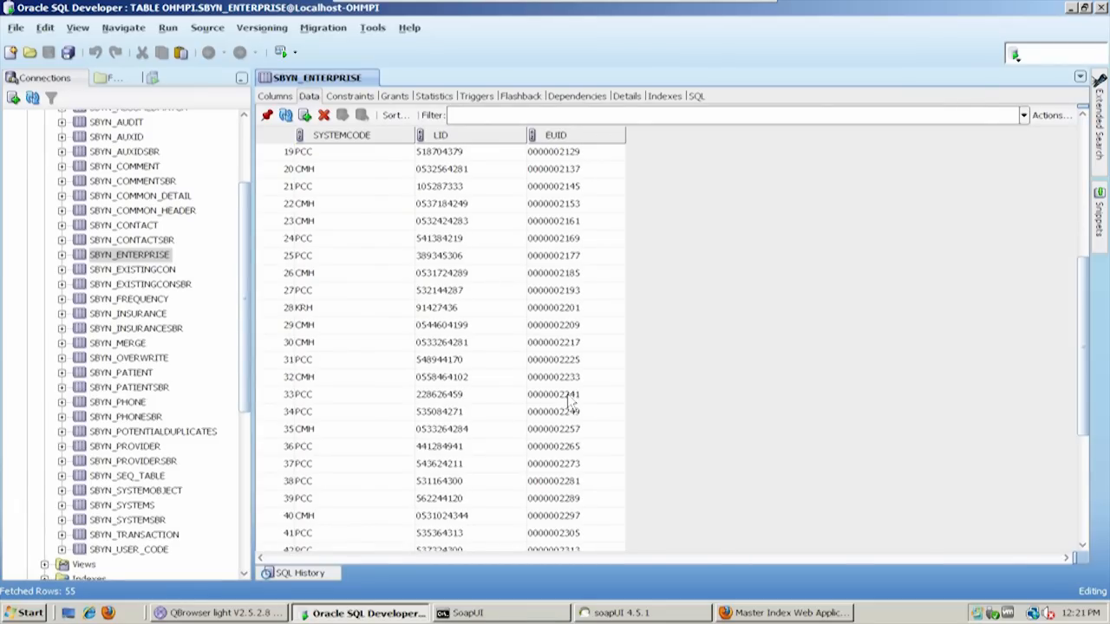
{"action": "scroll", "coordinate": [532, 363], "scroll_direction": "down", "scroll_amount": 6}
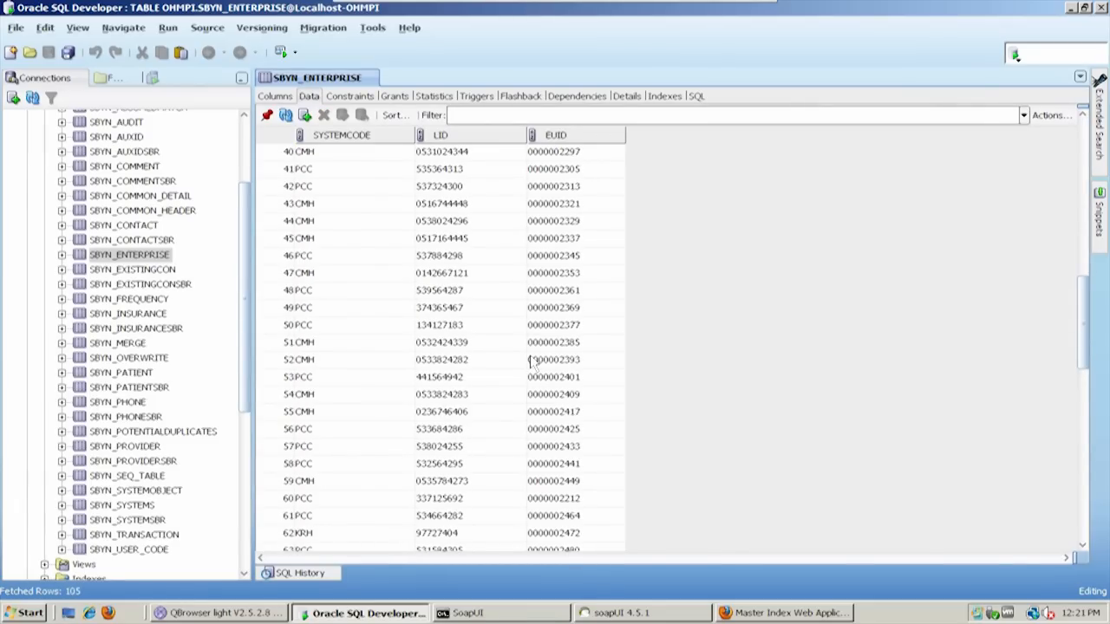
{"action": "scroll", "coordinate": [534, 341], "scroll_direction": "down", "scroll_amount": 3}
{"action": "scroll", "coordinate": [536, 340], "scroll_direction": "down", "scroll_amount": 8}
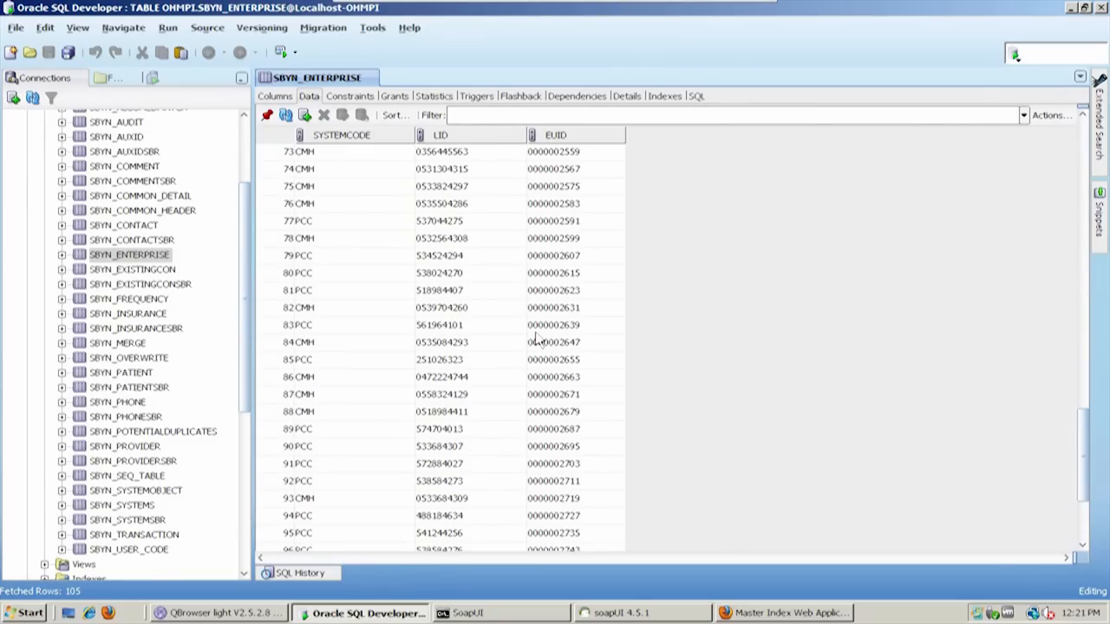
Switch to soapUI, expand PatientEJBPortBinding and copy the EUID from the name of the request under getLIDs
{"action": "left_click", "coordinate": [602, 613]}
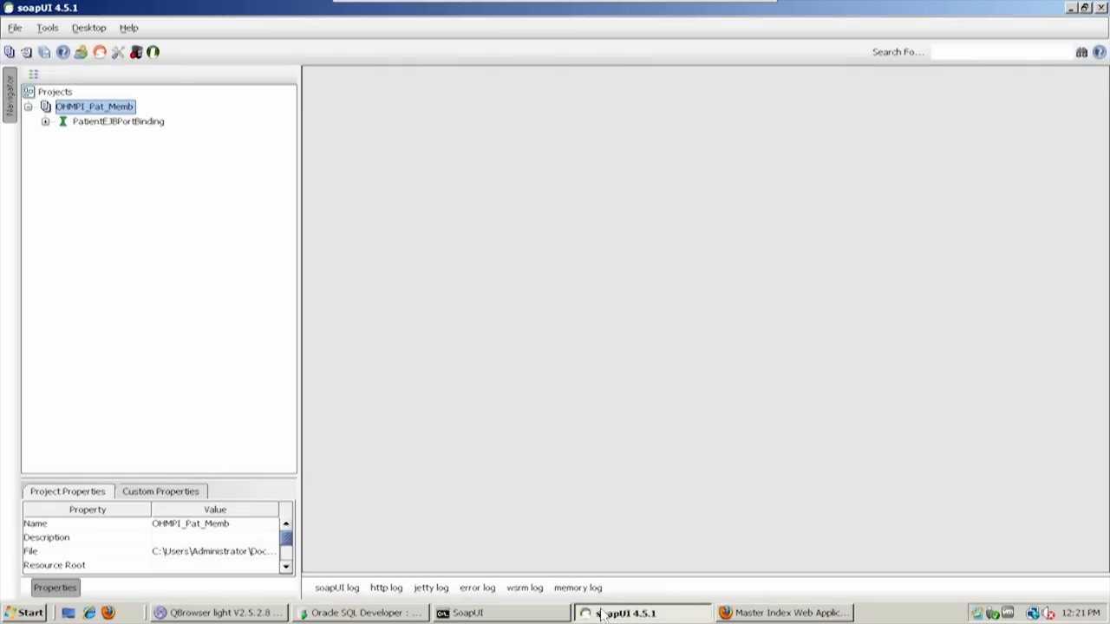
{"action": "left_click", "coordinate": [45, 122]}
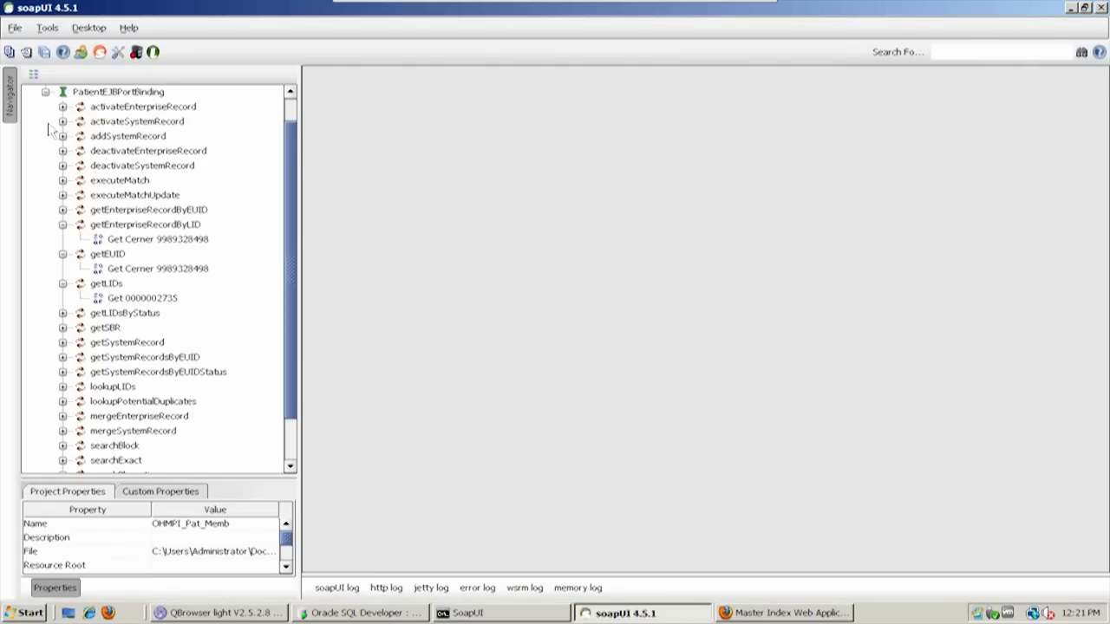
{"action": "left_click", "coordinate": [149, 270]}
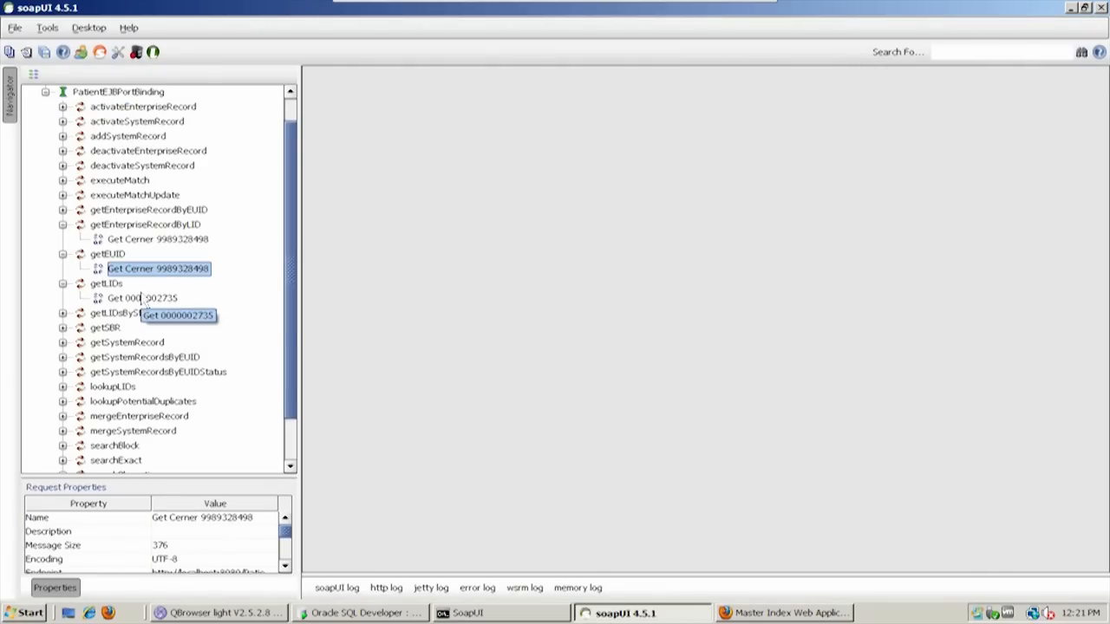
{"action": "left_click", "coordinate": [139, 297]}
{"action": "key", "text": "F2"}
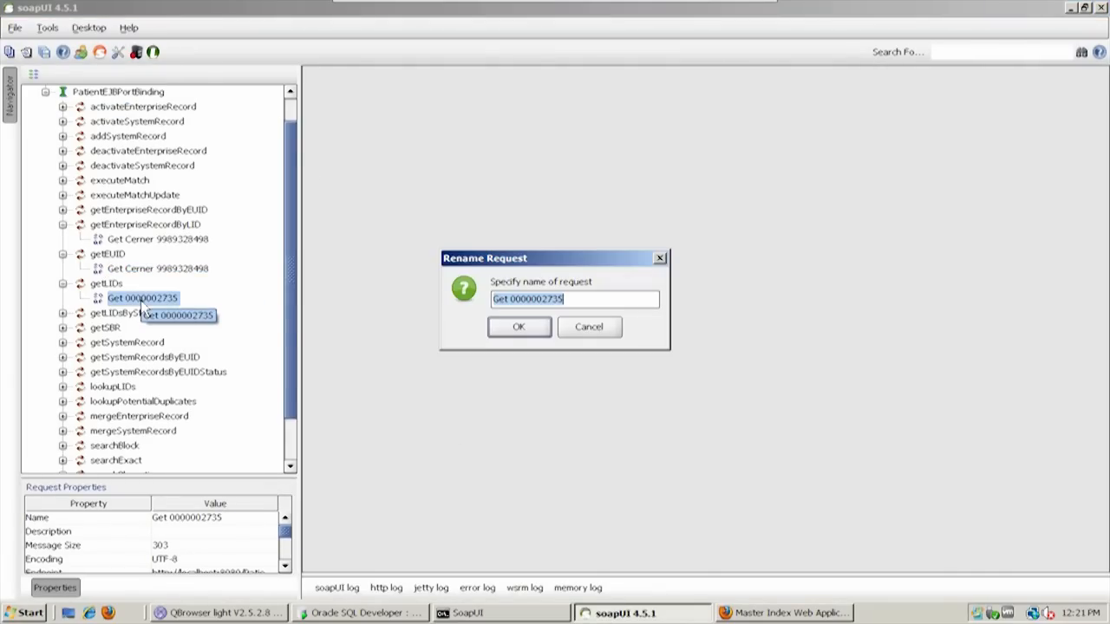
{"action": "double_click", "coordinate": [524, 300]}
{"action": "key", "text": "ctrl+c"}
{"action": "key", "text": "Escape"}
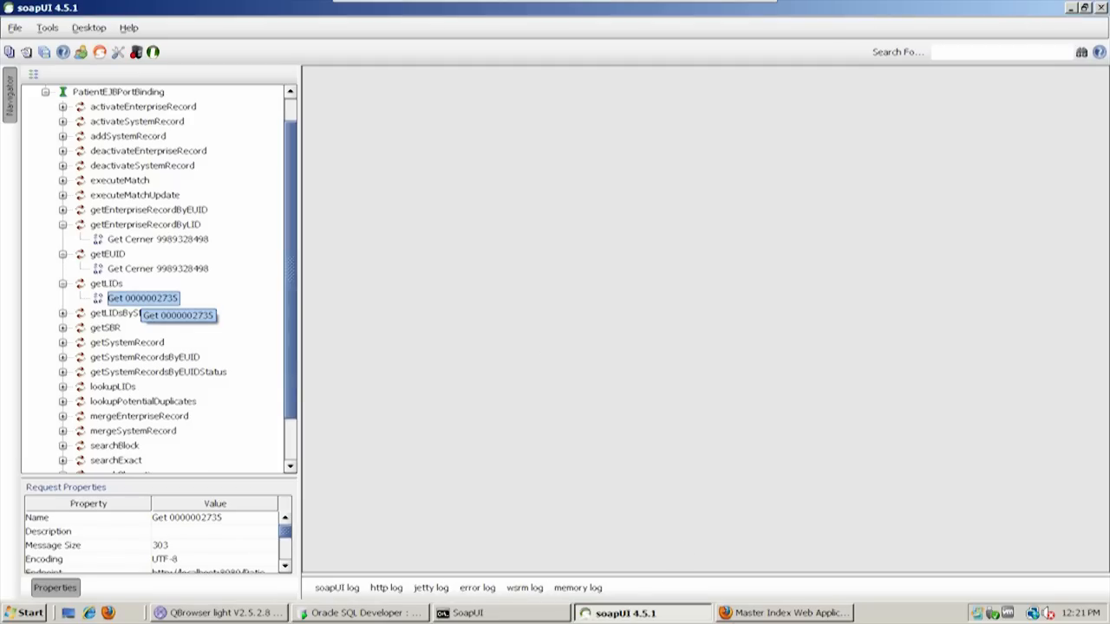
In Oracle SQL Developer, filter the SBYN_ENTERPRISE data by the copied EUID and select the SYSTEMCODE and LID values of the matching rows
{"action": "left_click", "coordinate": [392, 613]}
{"action": "type", "text": "euid = '"}
{"action": "key", "text": "ctrl+v"}
{"action": "type", "text": "'"}
{"action": "key", "text": "Return"}
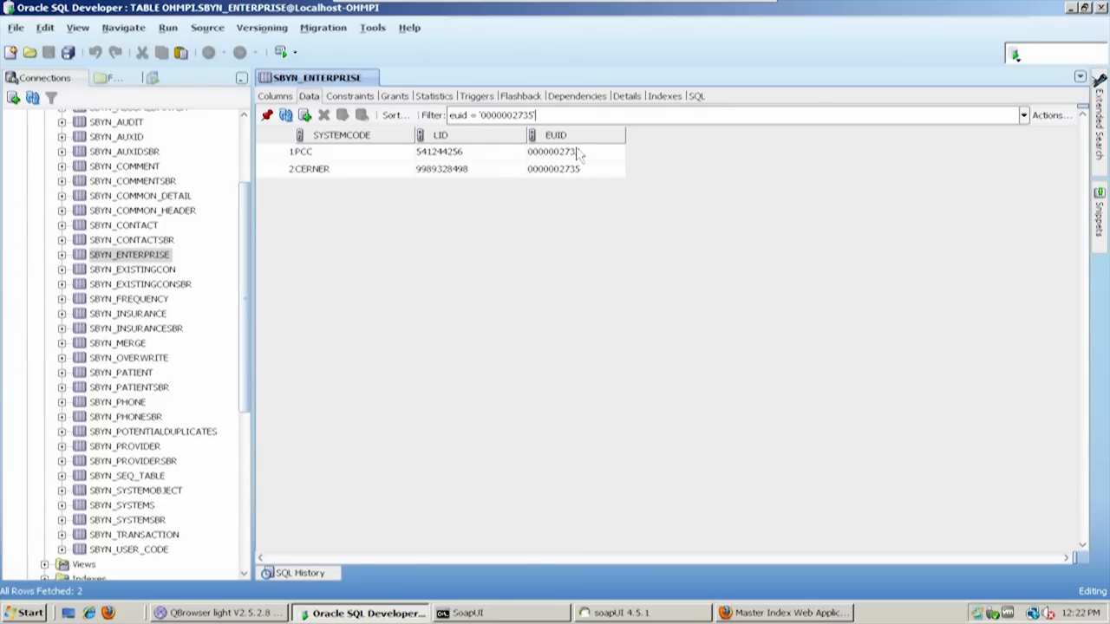
{"action": "left_click_drag", "start_coordinate": [345, 158], "coordinate": [450, 169]}
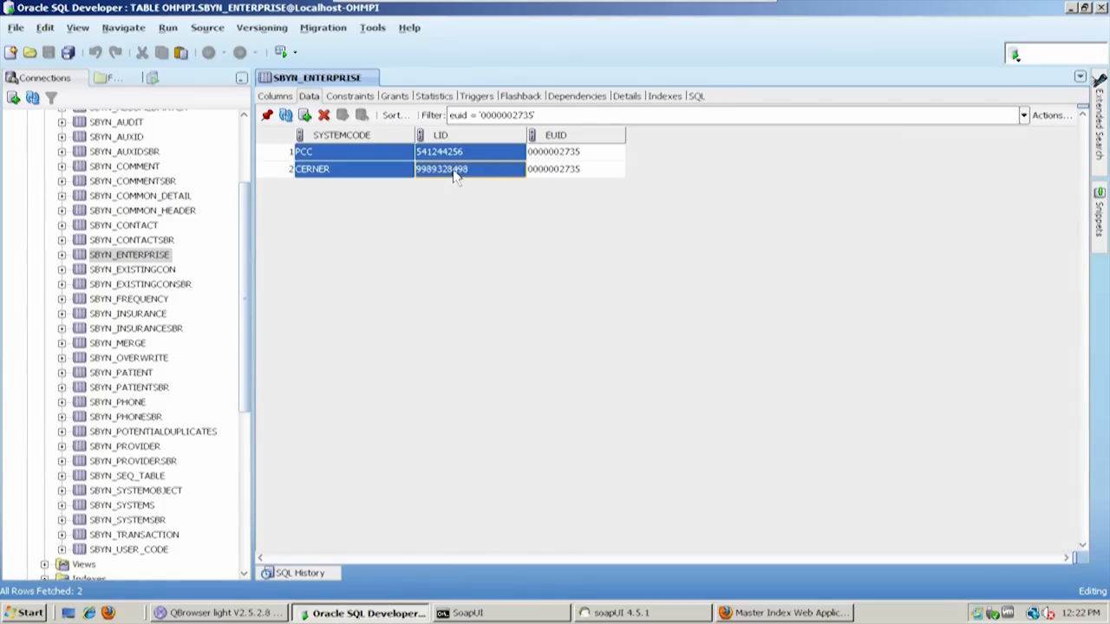
Look through the OHMPI table list and show the data of SBYN_APPL and SBYN_ASSUMEDMATCH
{"action": "left_click_drag", "start_coordinate": [246, 279], "coordinate": [250, 202]}
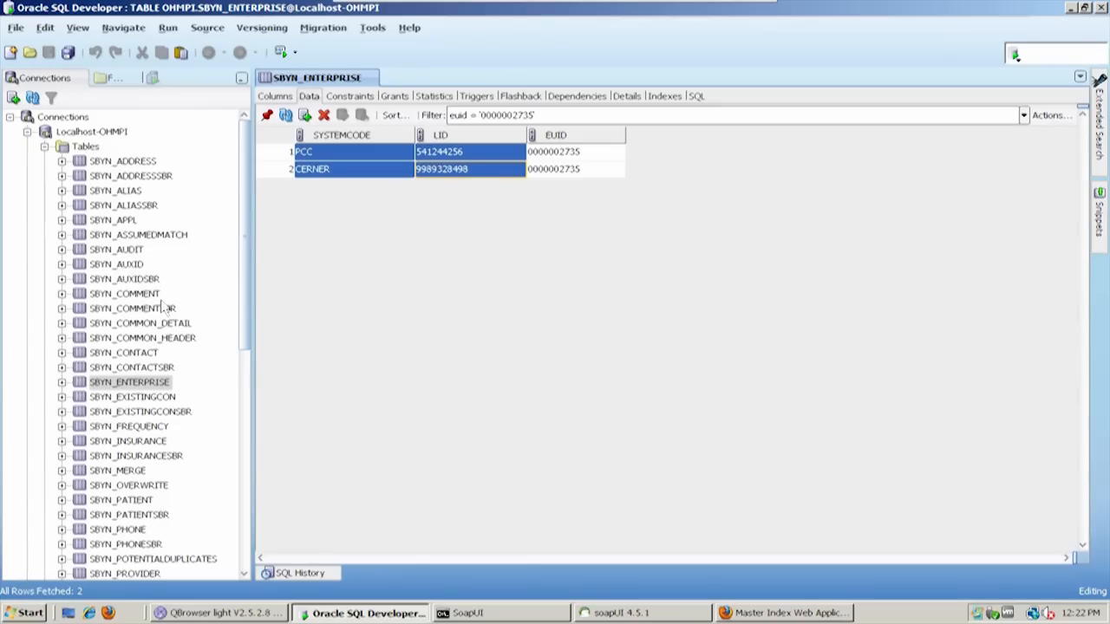
{"action": "left_click_drag", "start_coordinate": [249, 312], "coordinate": [253, 369]}
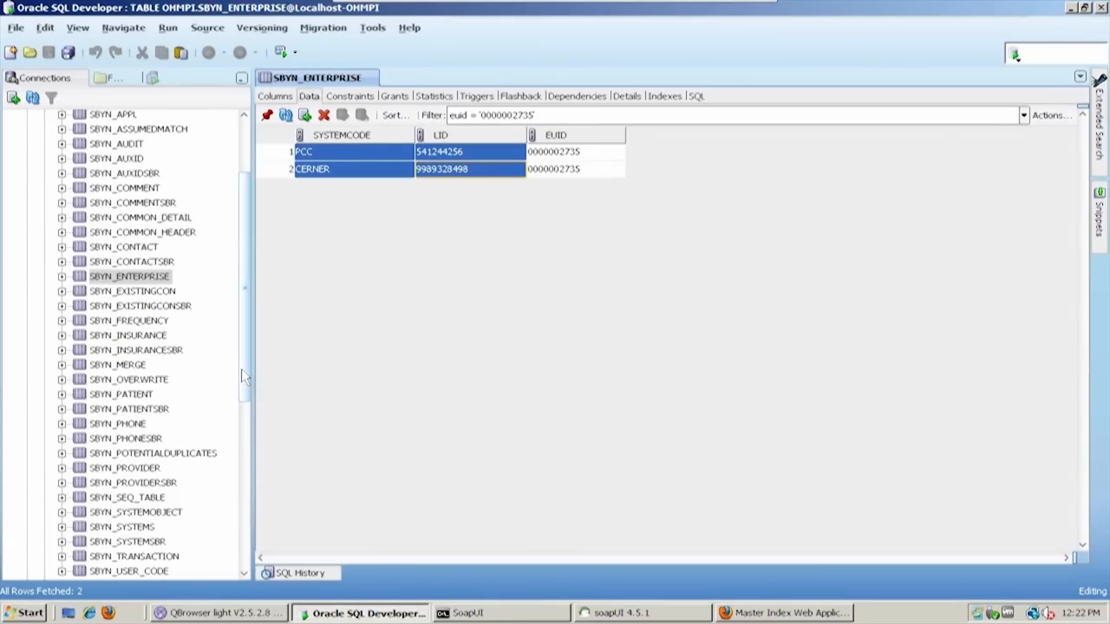
{"action": "scroll", "coordinate": [248, 390], "scroll_direction": "down", "scroll_amount": 1}
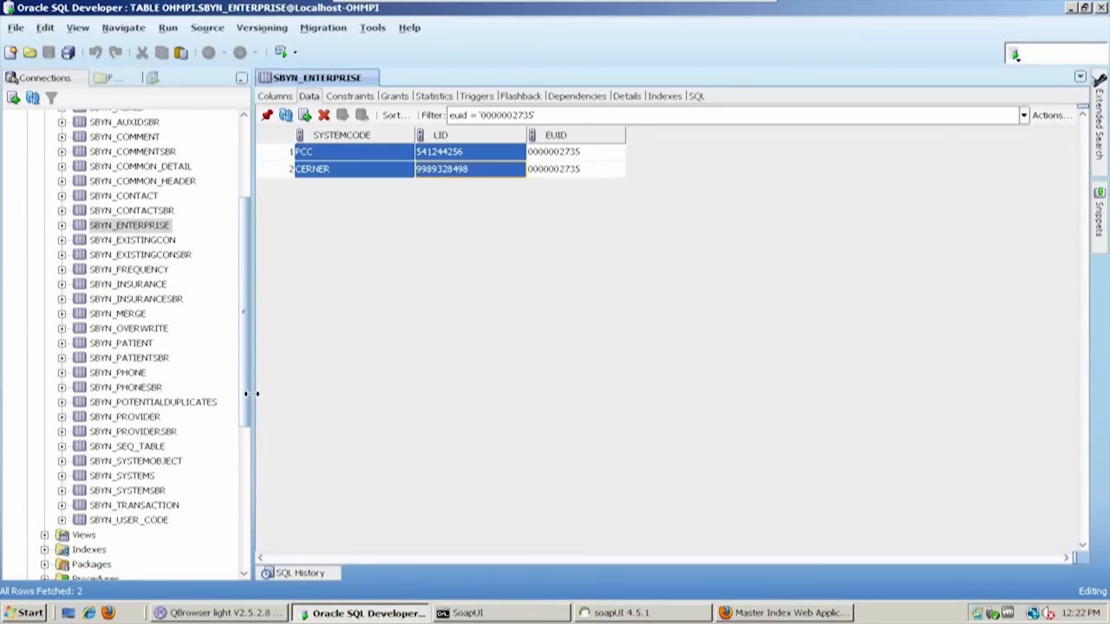
{"action": "scroll", "coordinate": [251, 394], "scroll_direction": "up", "scroll_amount": 4}
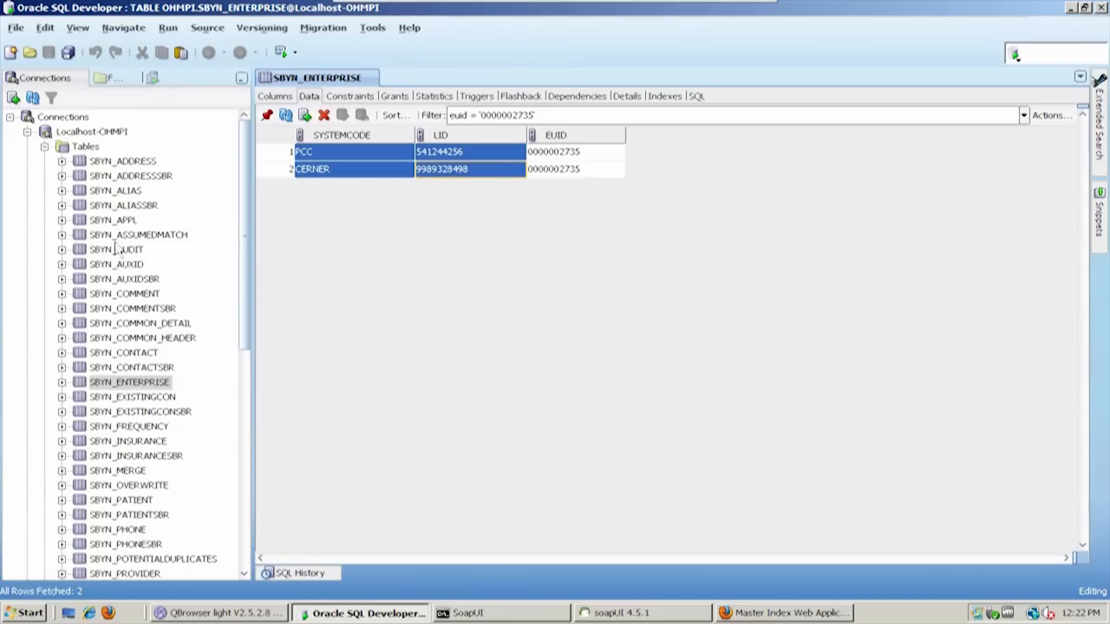
{"action": "left_click", "coordinate": [115, 220]}
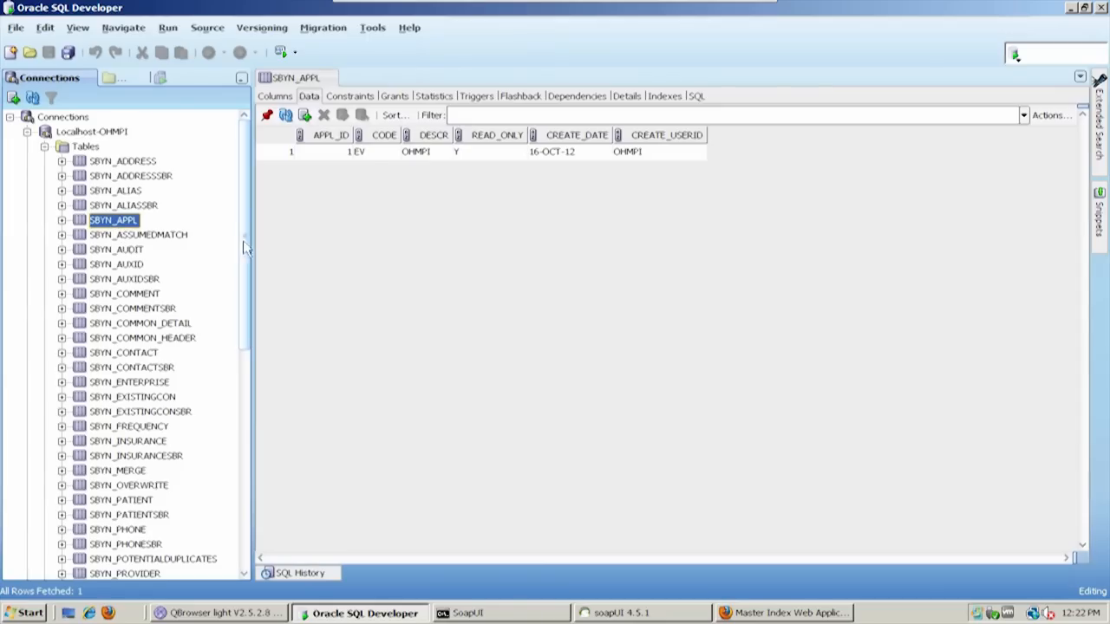
{"action": "left_click", "coordinate": [178, 240]}
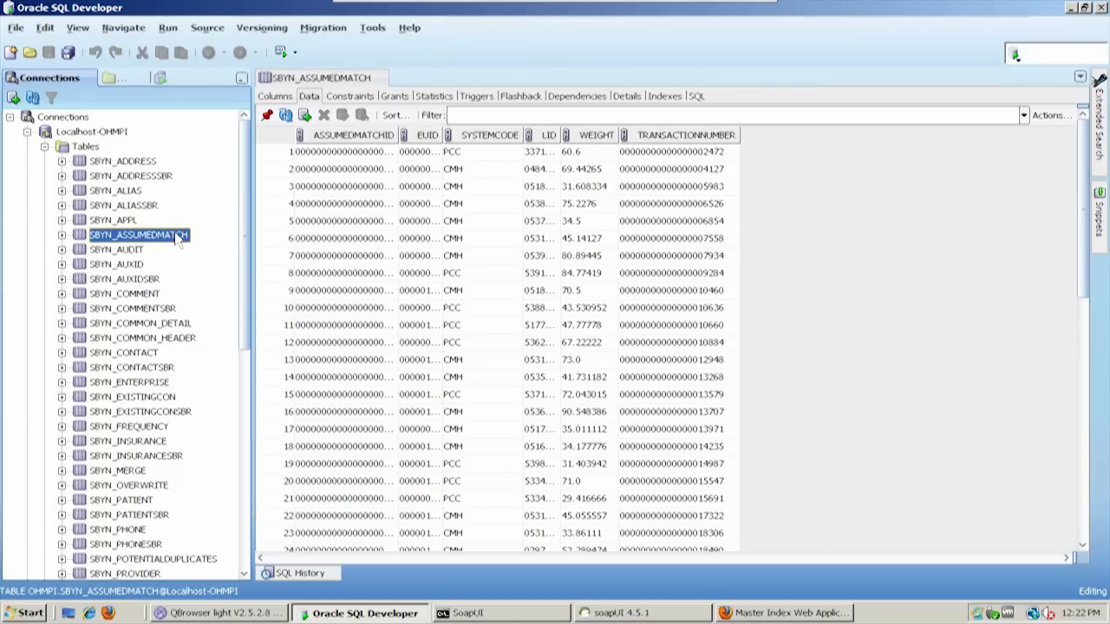
Show the data of the SBYN_POTENTIALDUPLICATES table and review its columns through EUID2, TRANSACTIONNUMBER and EUID1
{"action": "left_click_drag", "start_coordinate": [245, 231], "coordinate": [246, 276]}
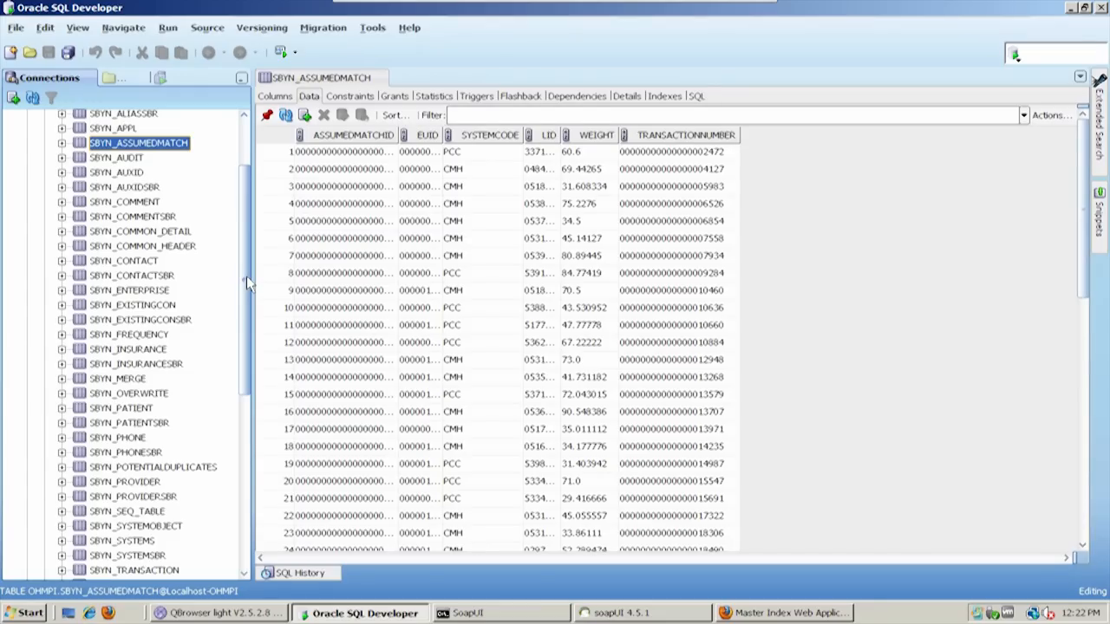
{"action": "left_click_drag", "start_coordinate": [246, 275], "coordinate": [245, 284]}
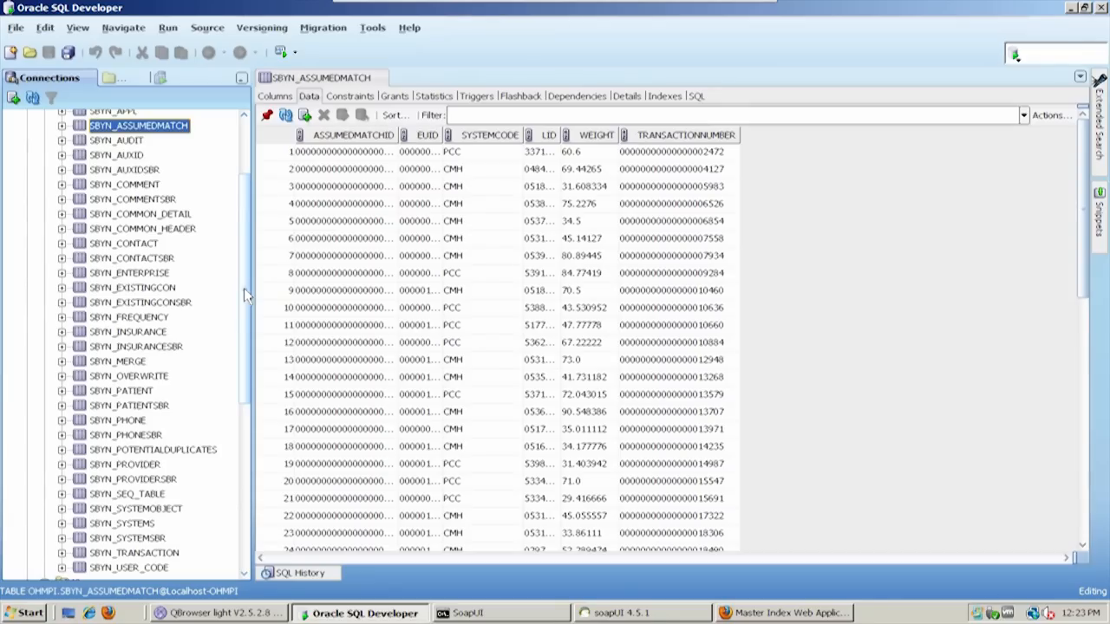
{"action": "left_click", "coordinate": [162, 451]}
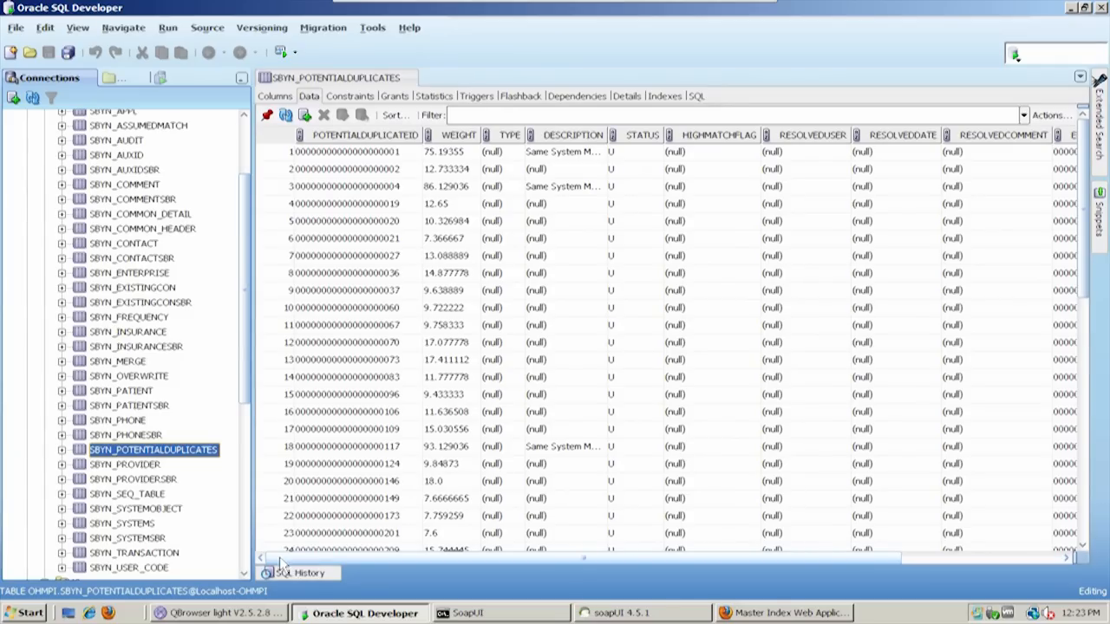
{"action": "left_click_drag", "start_coordinate": [277, 560], "coordinate": [464, 577]}
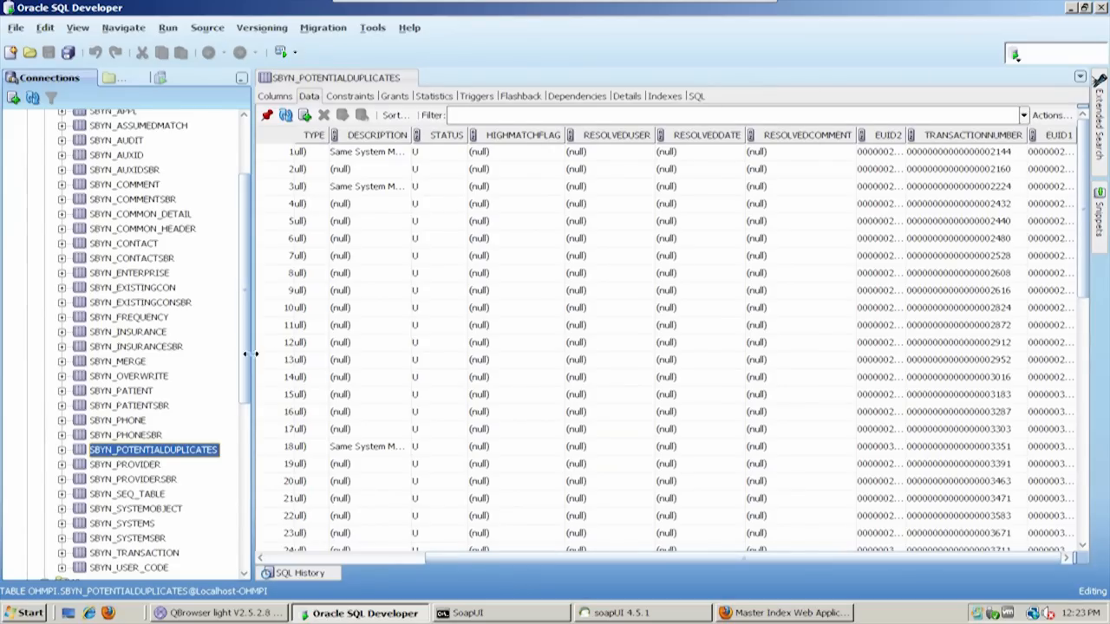
Show the data of the SBYN_TRANSACTION table and return to the beginning of the table list
{"action": "left_click_drag", "start_coordinate": [245, 399], "coordinate": [249, 438]}
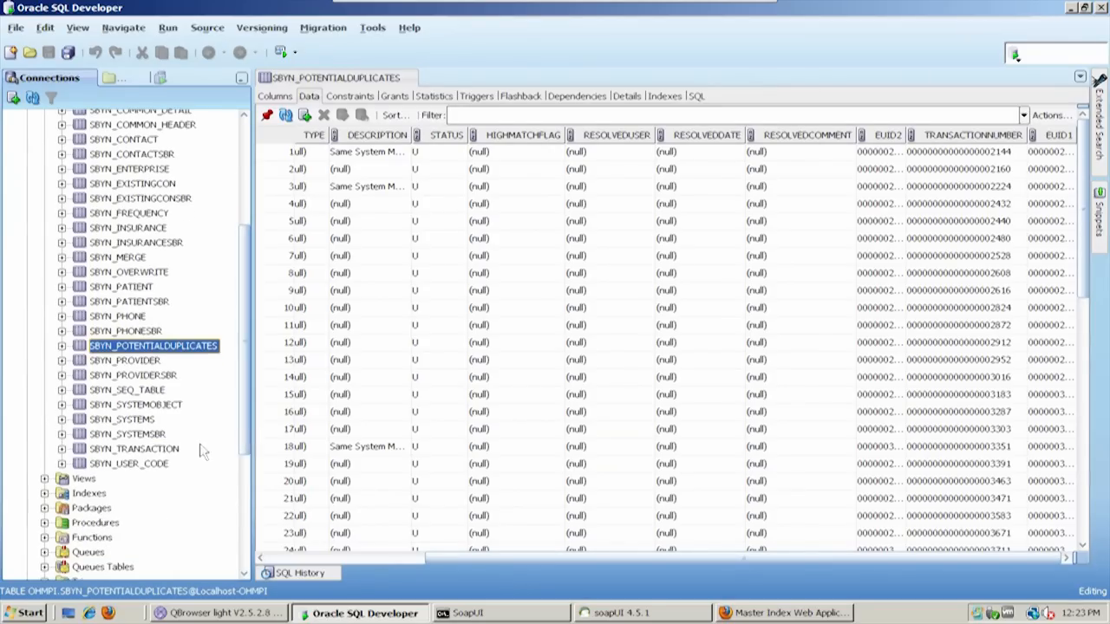
{"action": "left_click", "coordinate": [148, 436]}
{"action": "left_click", "coordinate": [147, 449]}
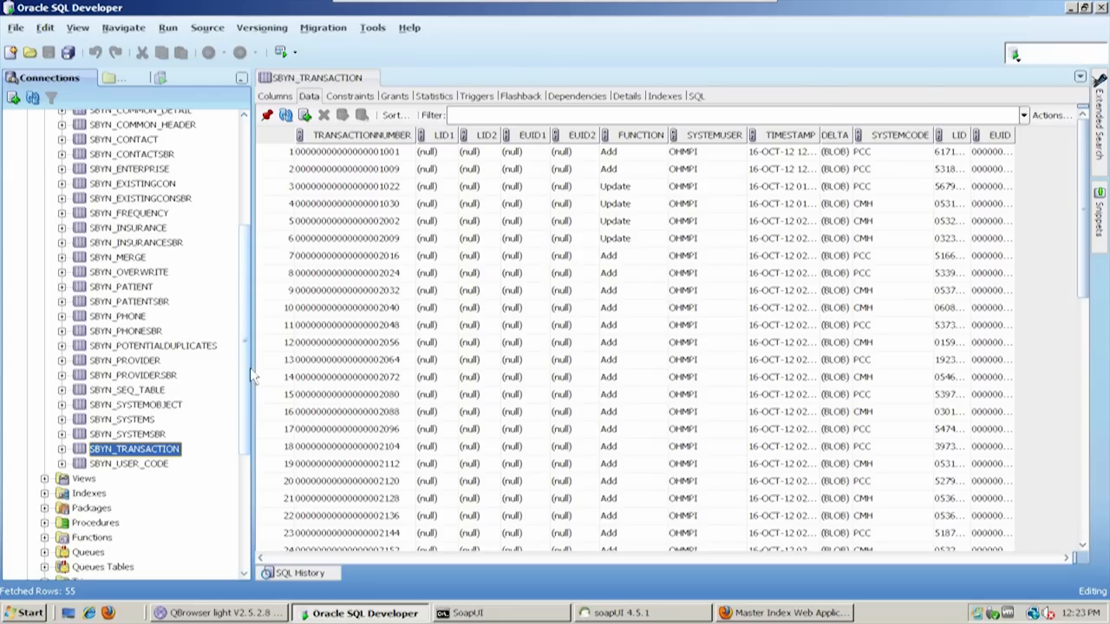
{"action": "left_click_drag", "start_coordinate": [247, 368], "coordinate": [257, 217]}
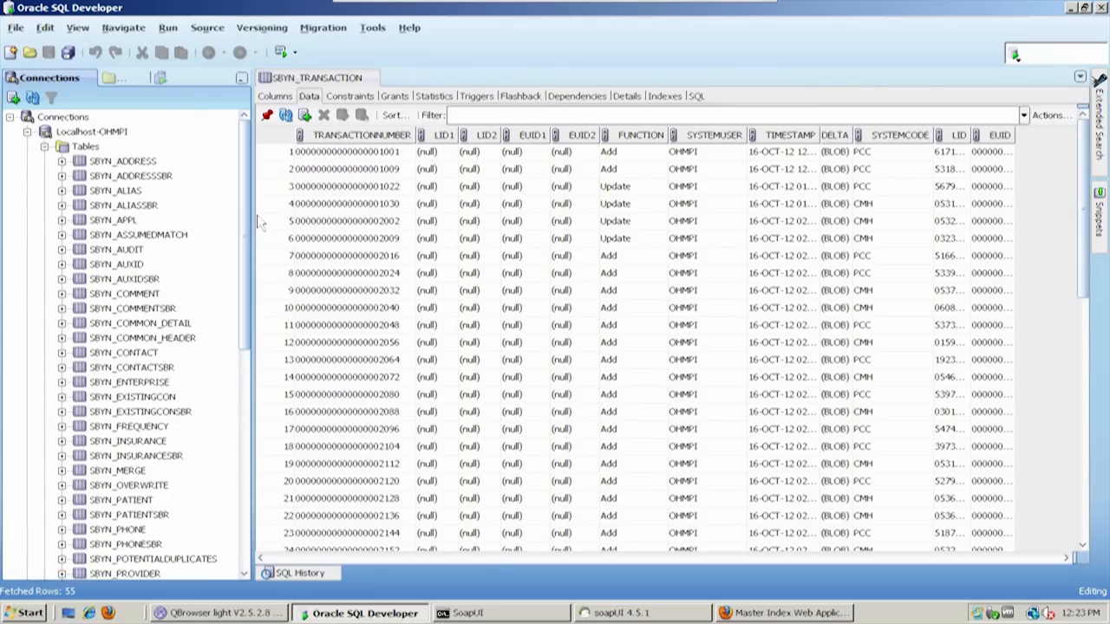
Switch to QBrowser, open the fourth OHMPI_Pat_MembTopic message in a maximized details window and display its body in a separate window
{"action": "left_click", "coordinate": [1072, 8]}
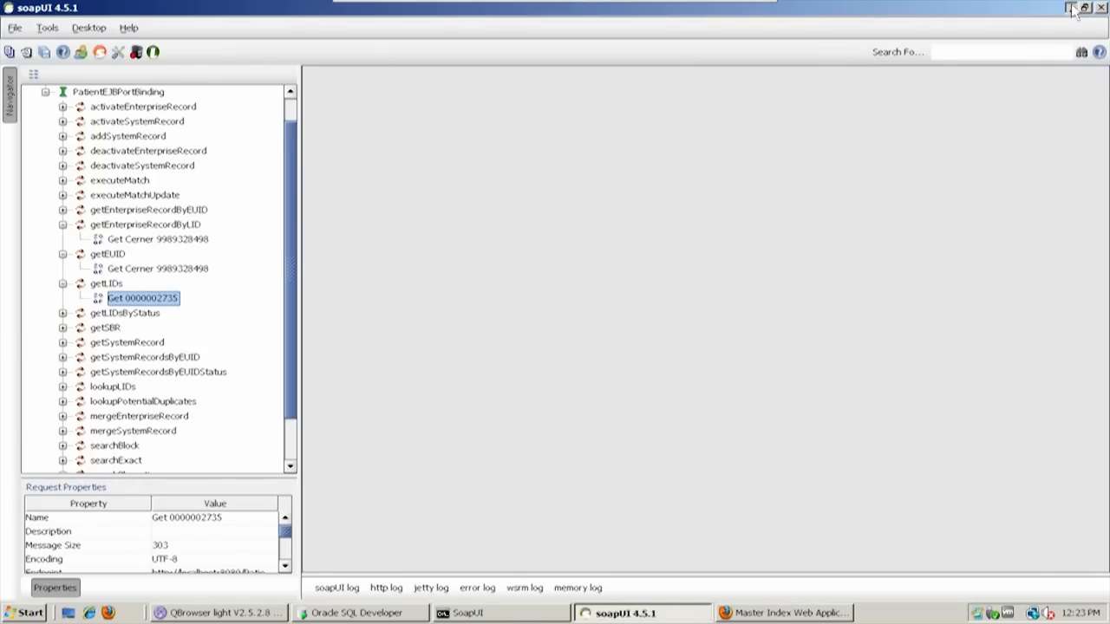
{"action": "left_click", "coordinate": [1072, 7]}
{"action": "left_click", "coordinate": [221, 612]}
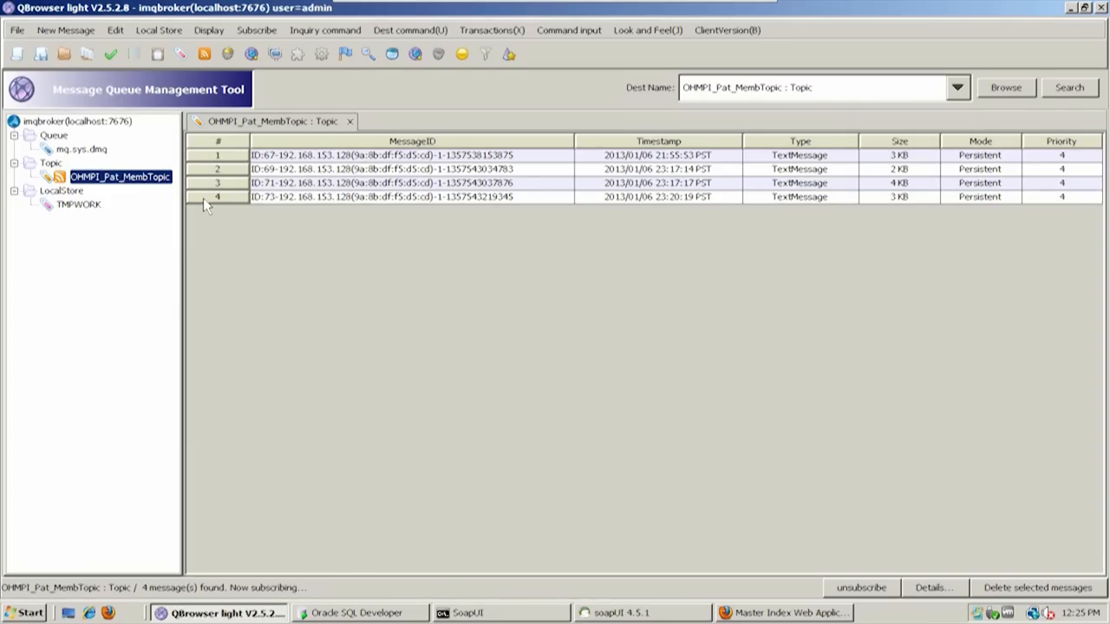
{"action": "double_click", "coordinate": [379, 200]}
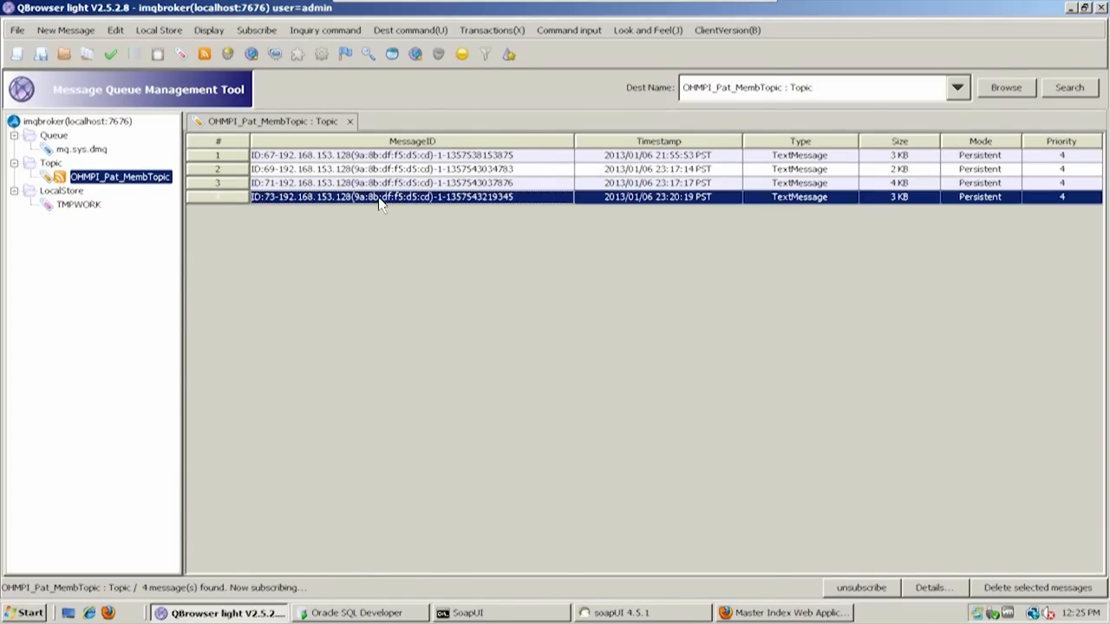
{"action": "double_click", "coordinate": [440, 46]}
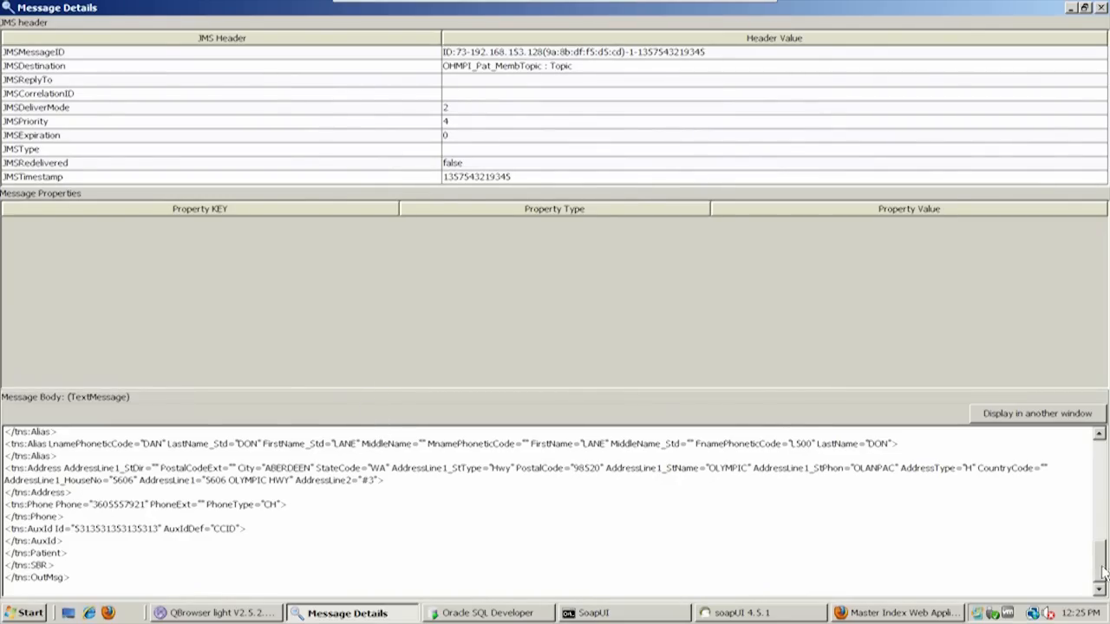
{"action": "left_click", "coordinate": [1045, 420]}
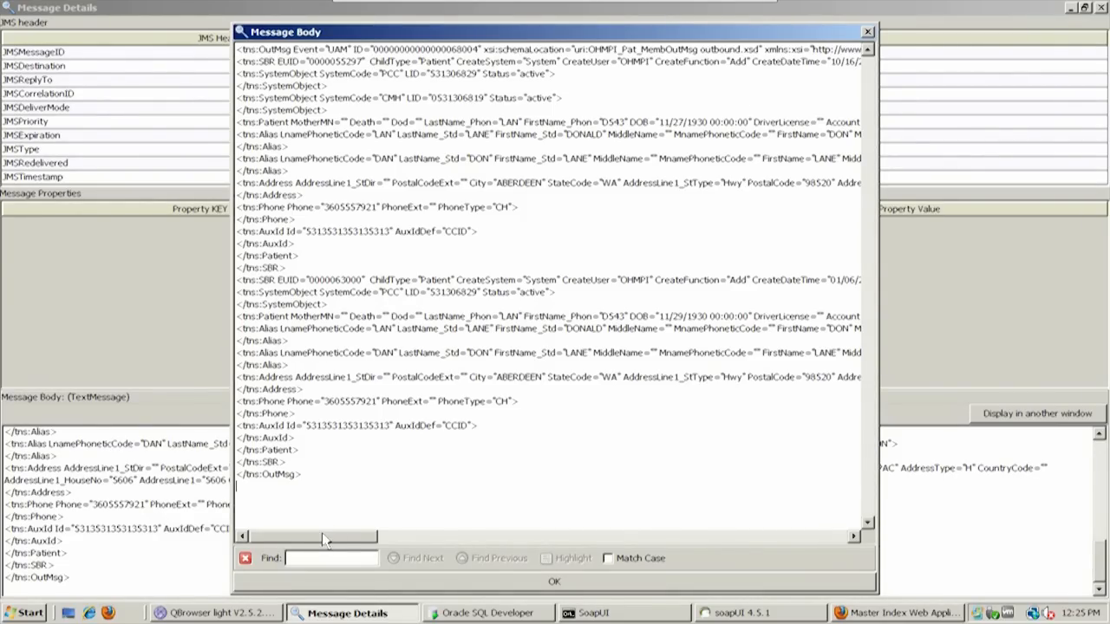
Examine the first SBR line in the message body, from its EUID to its update attributes, and the PCC SystemObject beneath it
{"action": "mouse_move", "coordinate": [321, 532]}
{"action": "left_mouse_down"}
{"action": "mouse_move", "coordinate": [411, 547]}
{"action": "mouse_move", "coordinate": [312, 540]}
{"action": "left_mouse_up"}
{"action": "double_click", "coordinate": [321, 63]}
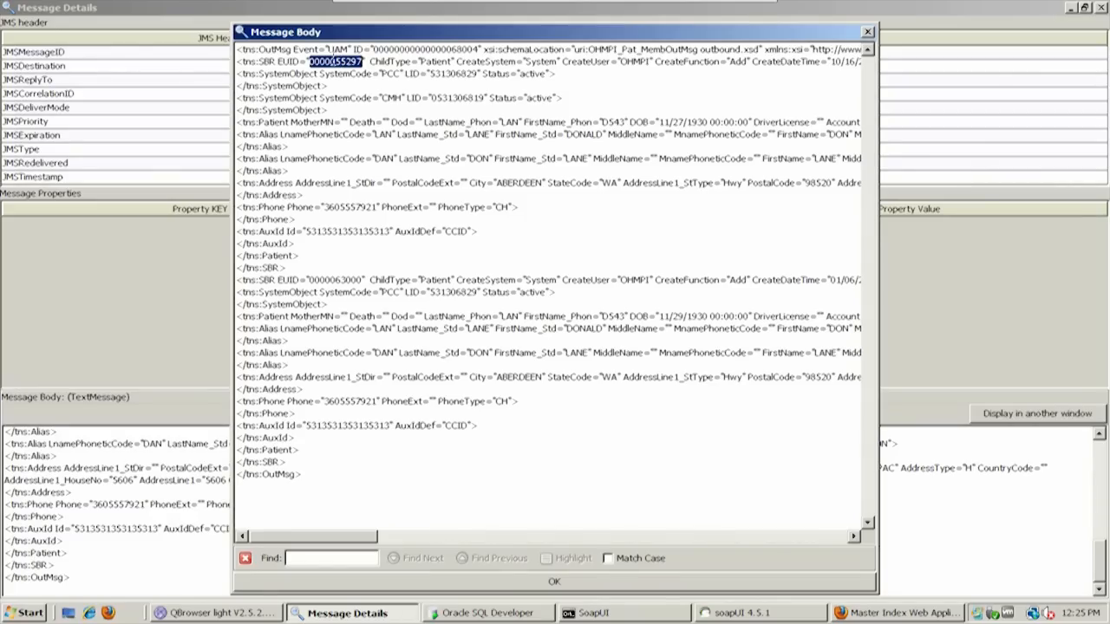
{"action": "triple_click", "coordinate": [335, 61]}
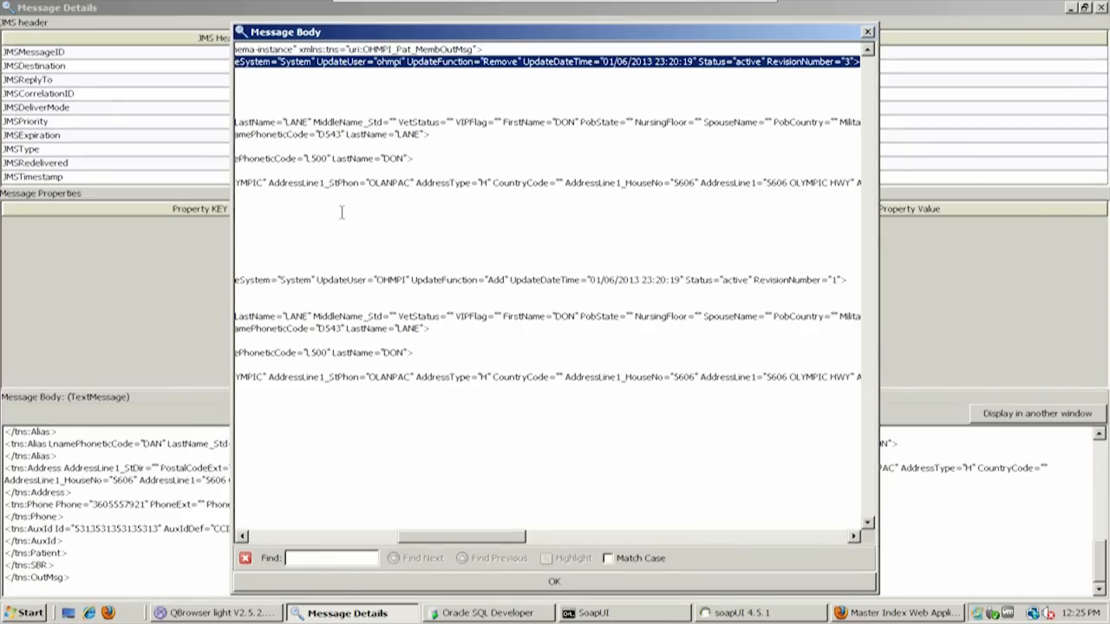
{"action": "left_click", "coordinate": [333, 537]}
{"action": "left_click", "coordinate": [333, 536]}
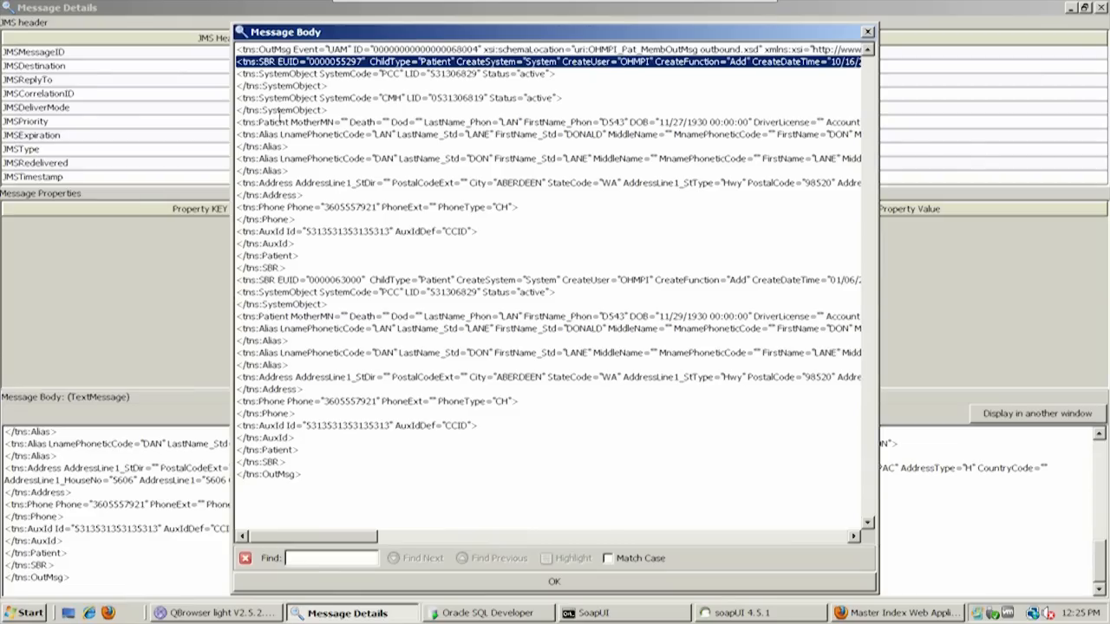
{"action": "left_click_drag", "start_coordinate": [238, 74], "coordinate": [595, 88]}
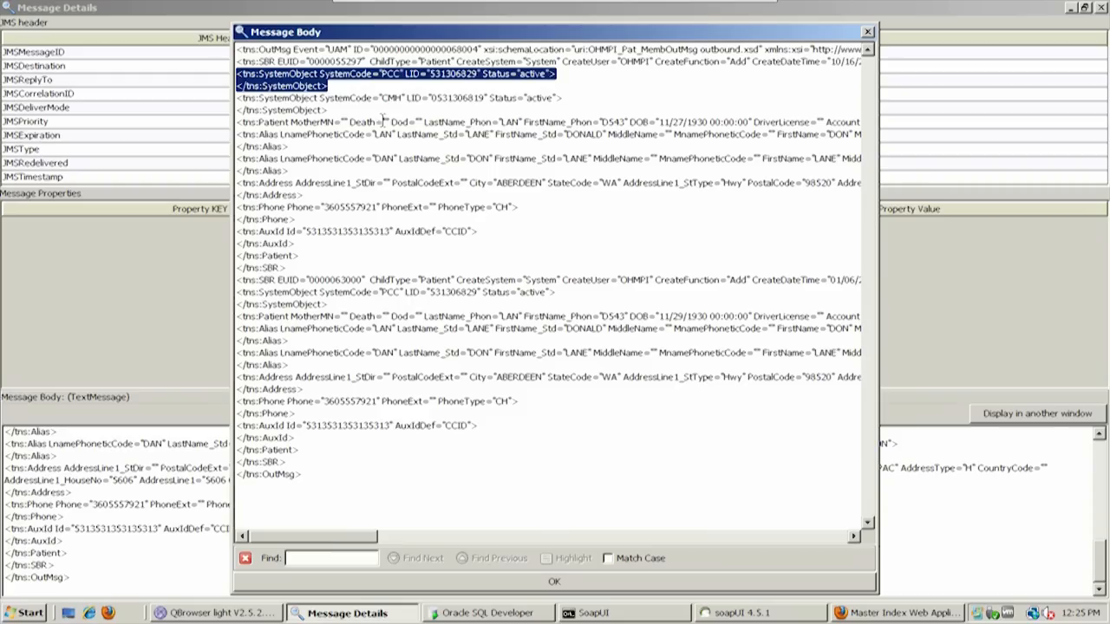
{"action": "left_click", "coordinate": [388, 75]}
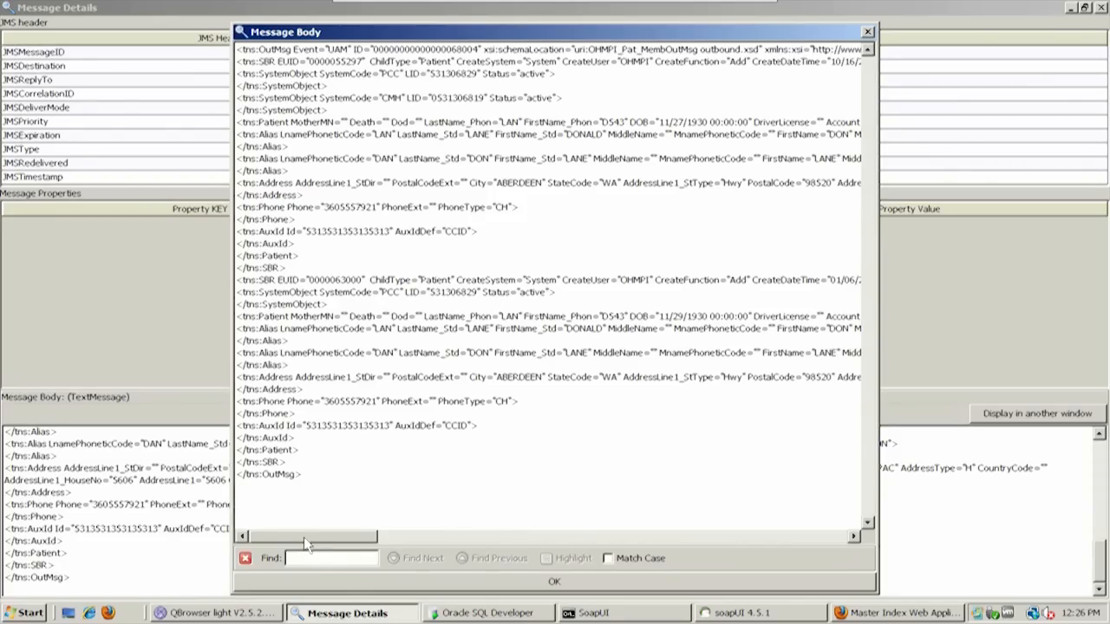
Examine the CreateFunction attribute of the first SBR, close the message body and restore the Message Details window to its smaller size
{"action": "left_click_drag", "start_coordinate": [304, 537], "coordinate": [352, 543]}
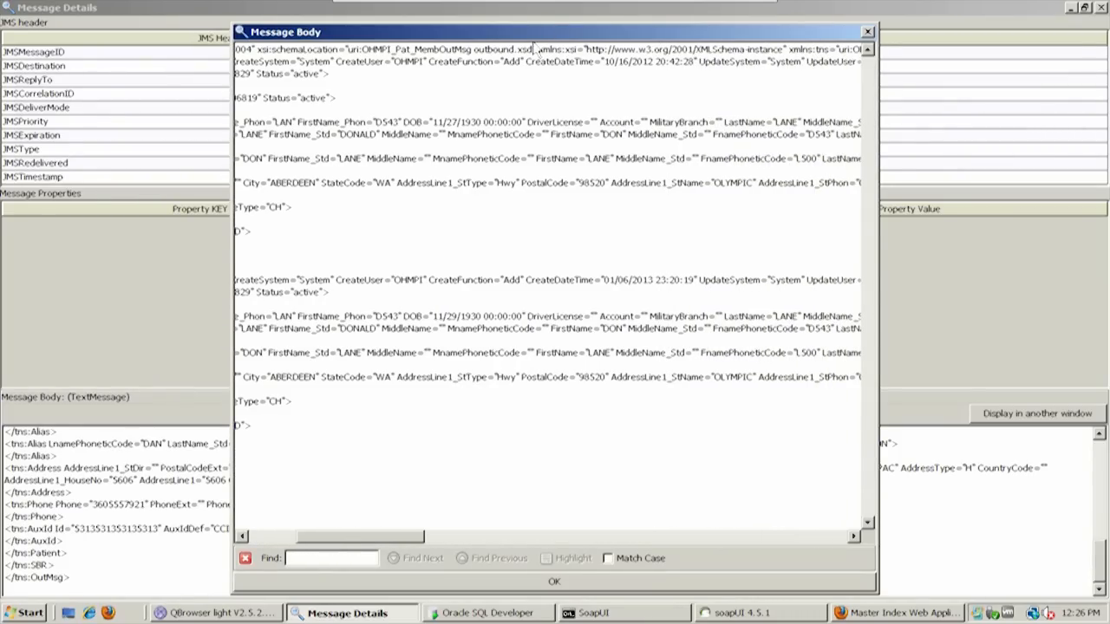
{"action": "left_click_drag", "start_coordinate": [429, 62], "coordinate": [524, 55]}
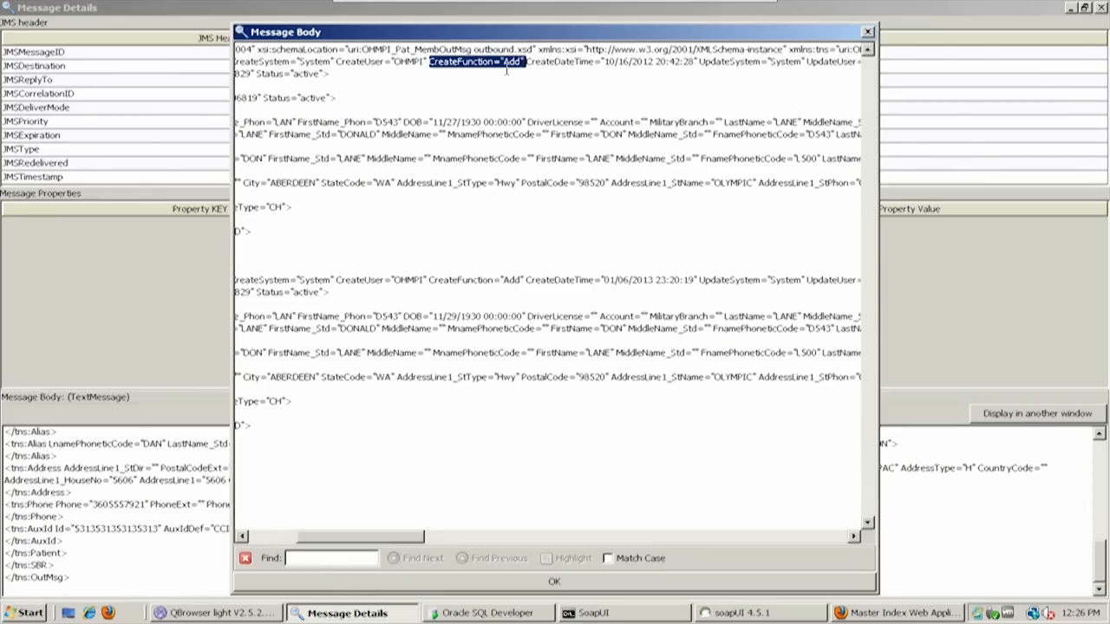
{"action": "left_click_drag", "start_coordinate": [379, 537], "coordinate": [291, 535]}
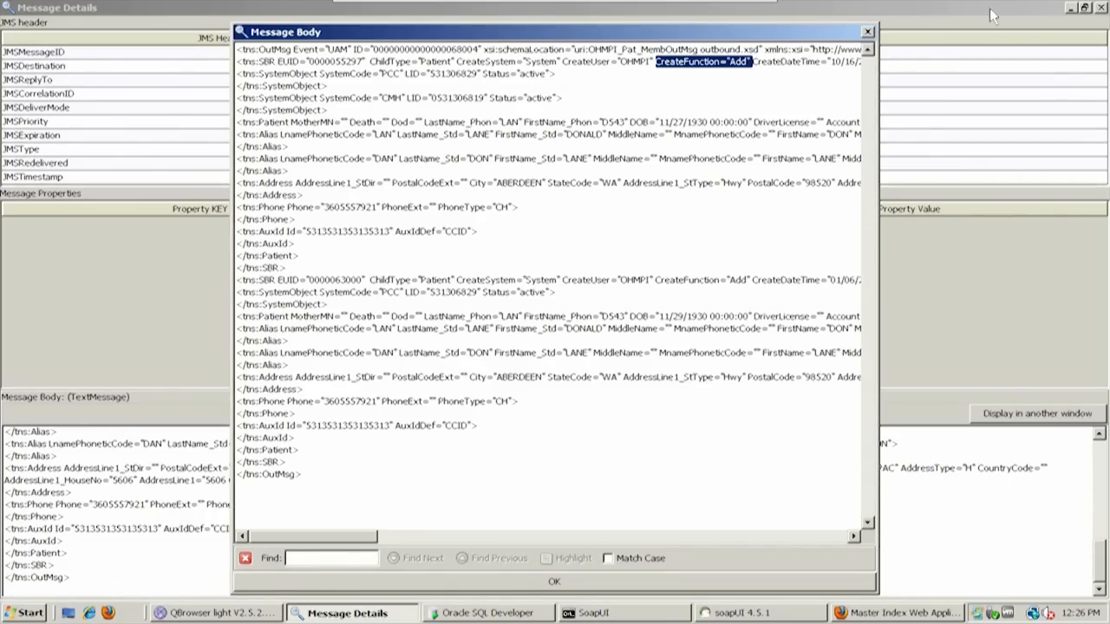
{"action": "left_click", "coordinate": [867, 32]}
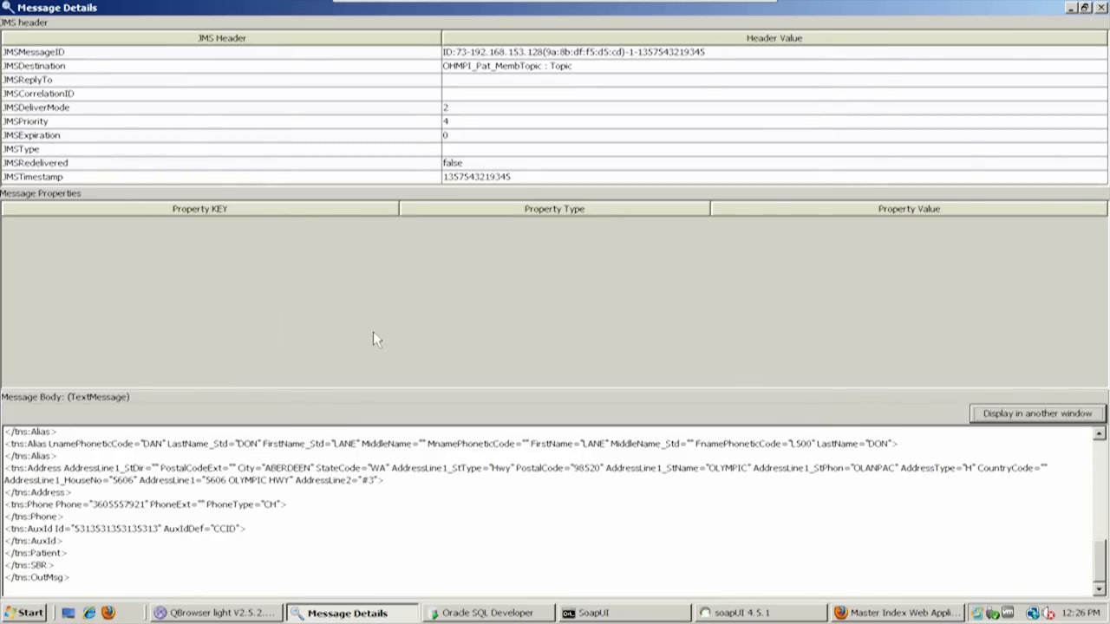
{"action": "left_click", "coordinate": [1084, 7]}
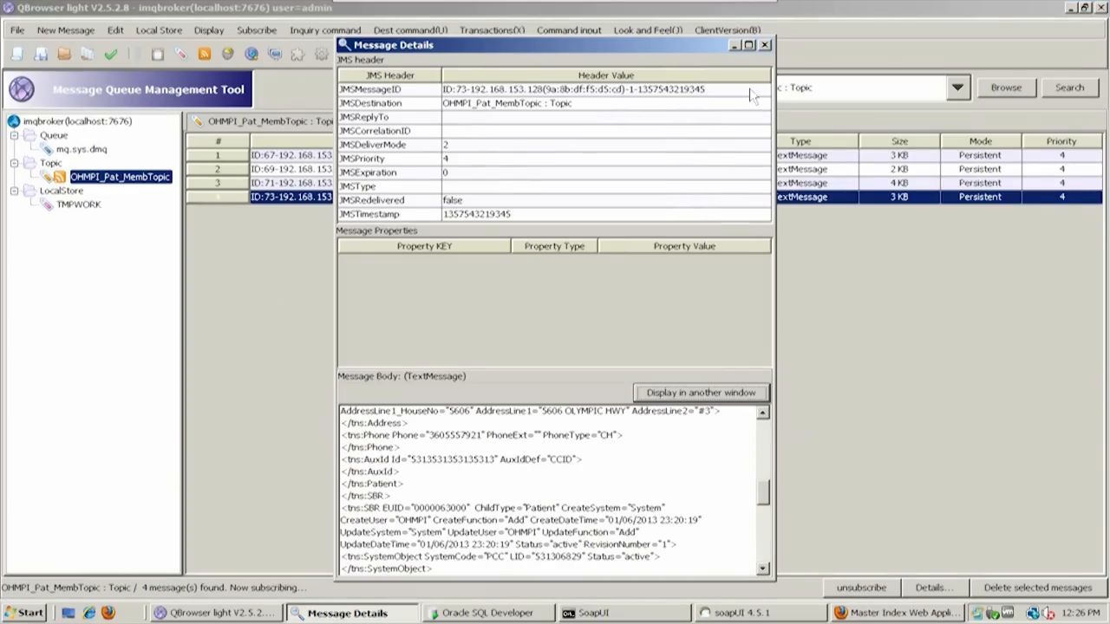
Replace the open message details with those of the third OHMPI_Pat_MembTopic message, examine the beginning of its body and close them
{"action": "left_click", "coordinate": [765, 44]}
{"action": "double_click", "coordinate": [644, 185]}
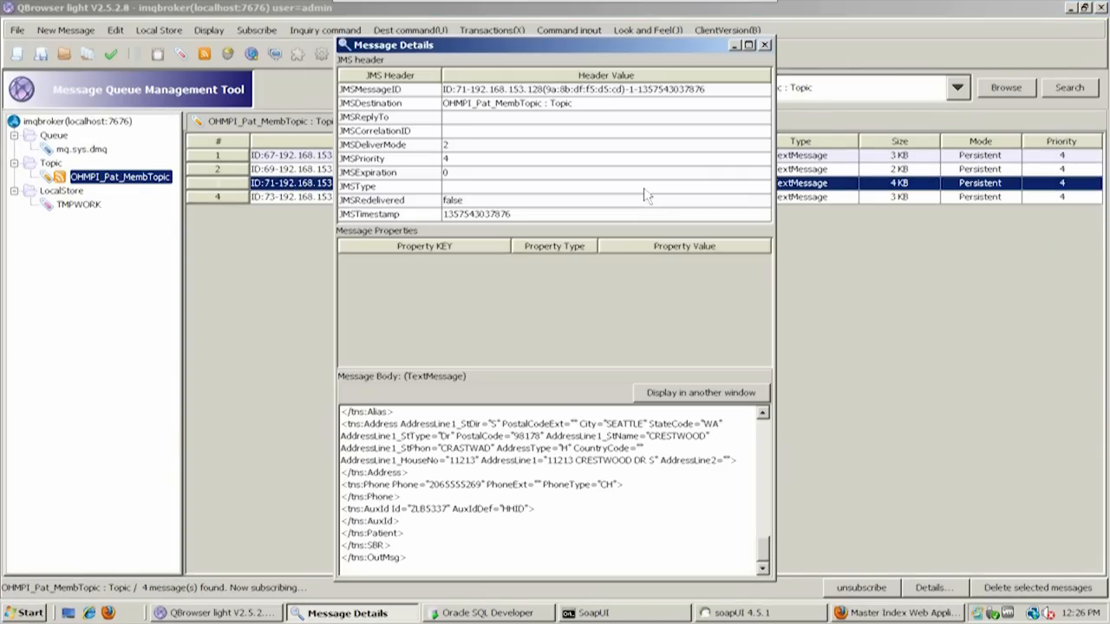
{"action": "left_click_drag", "start_coordinate": [763, 545], "coordinate": [776, 422]}
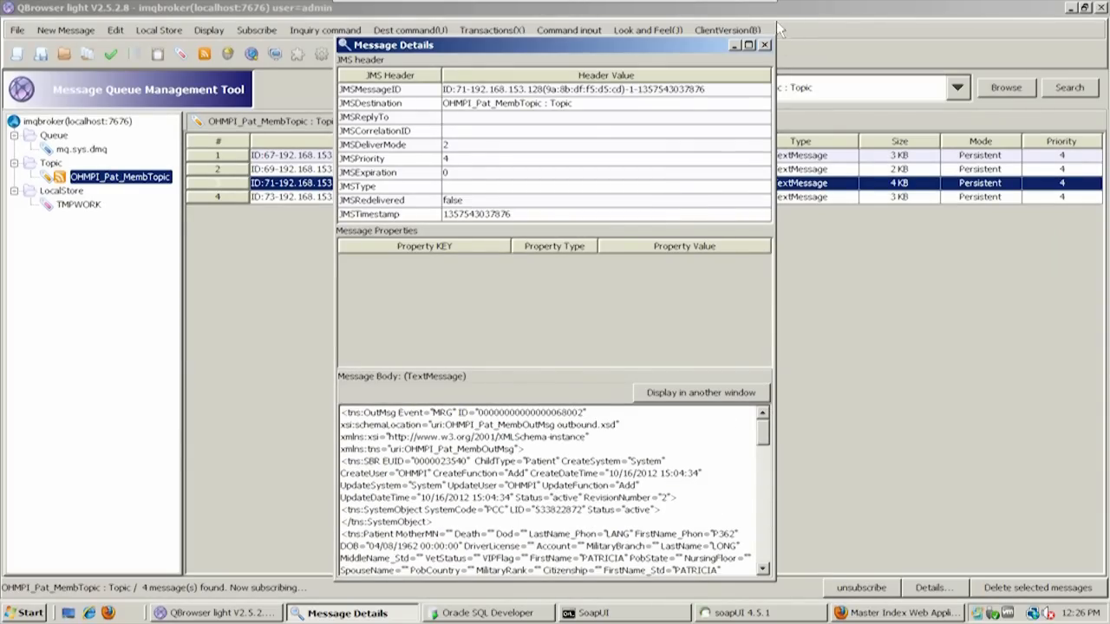
{"action": "left_click", "coordinate": [764, 44]}
Open the details of the second topic message, examine the OutMsg event and first SBR at the start of its body, and close them
{"action": "double_click", "coordinate": [788, 168]}
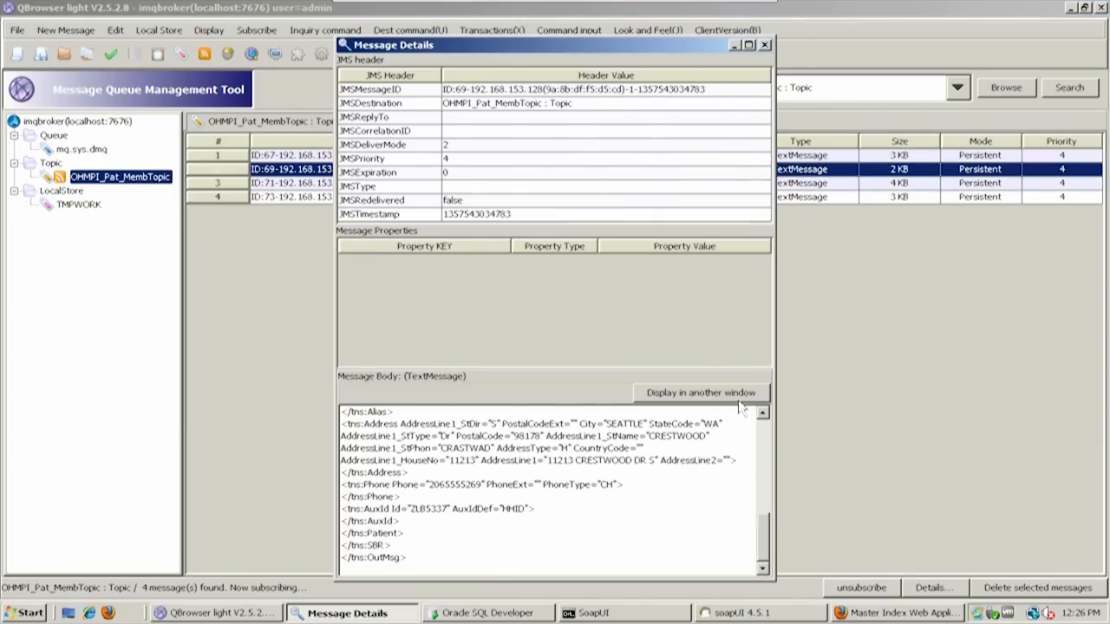
{"action": "scroll", "coordinate": [766, 481], "scroll_direction": "up", "scroll_amount": 10}
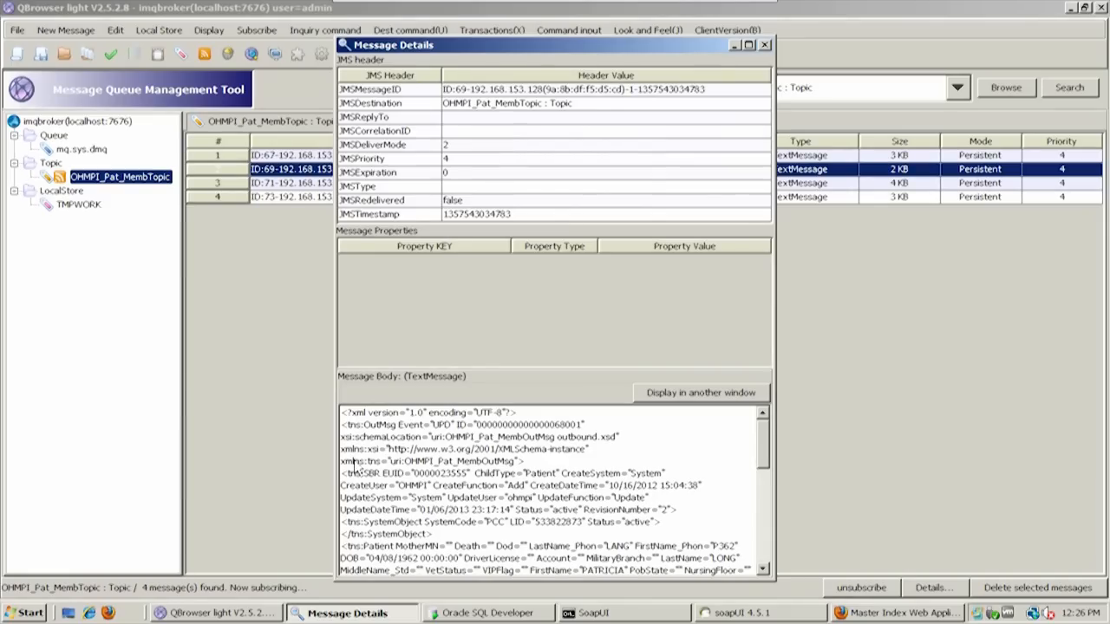
{"action": "left_click", "coordinate": [765, 44]}
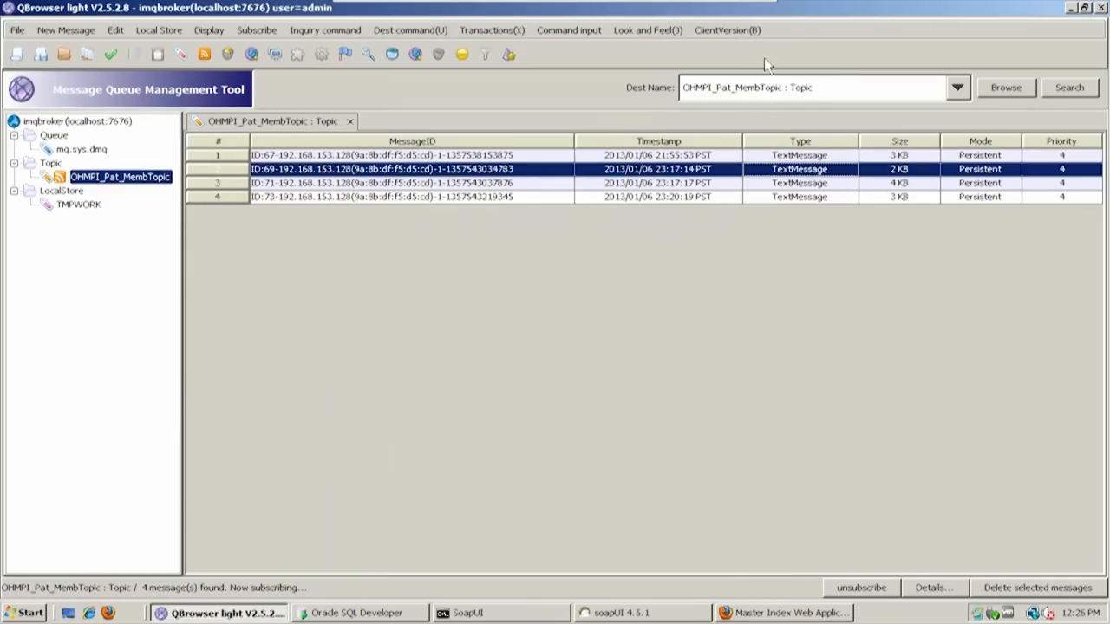
Open the details of the first topic message, examine the OutMsg event at the start of its body, and close them
{"action": "double_click", "coordinate": [789, 157]}
{"action": "left_click", "coordinate": [763, 491]}
{"action": "left_click_drag", "start_coordinate": [763, 492], "coordinate": [758, 425]}
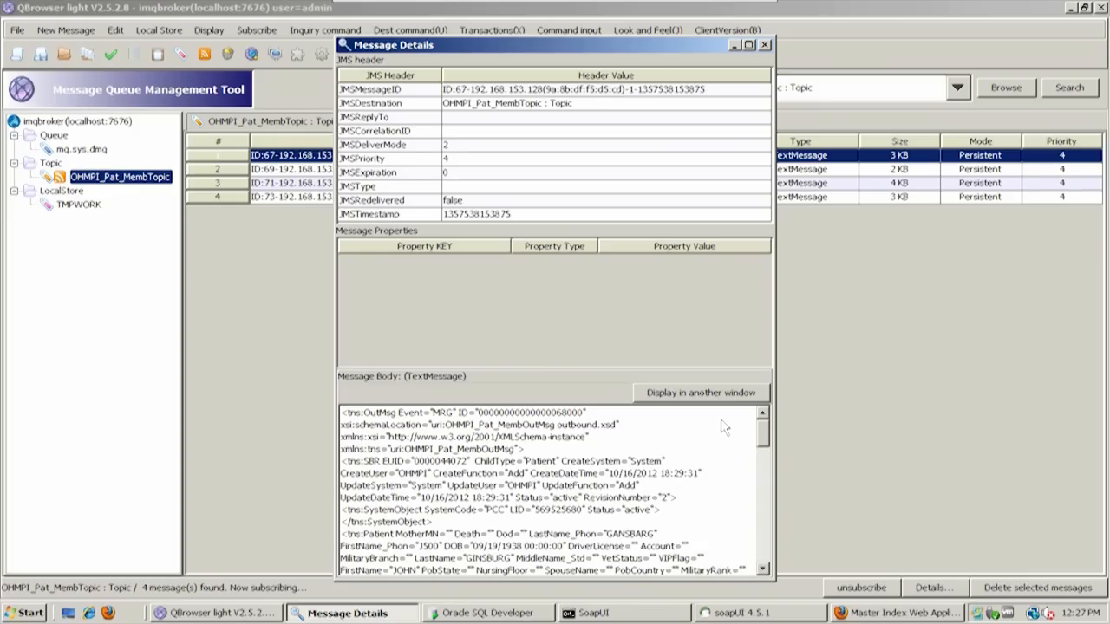
{"action": "left_click", "coordinate": [765, 44]}
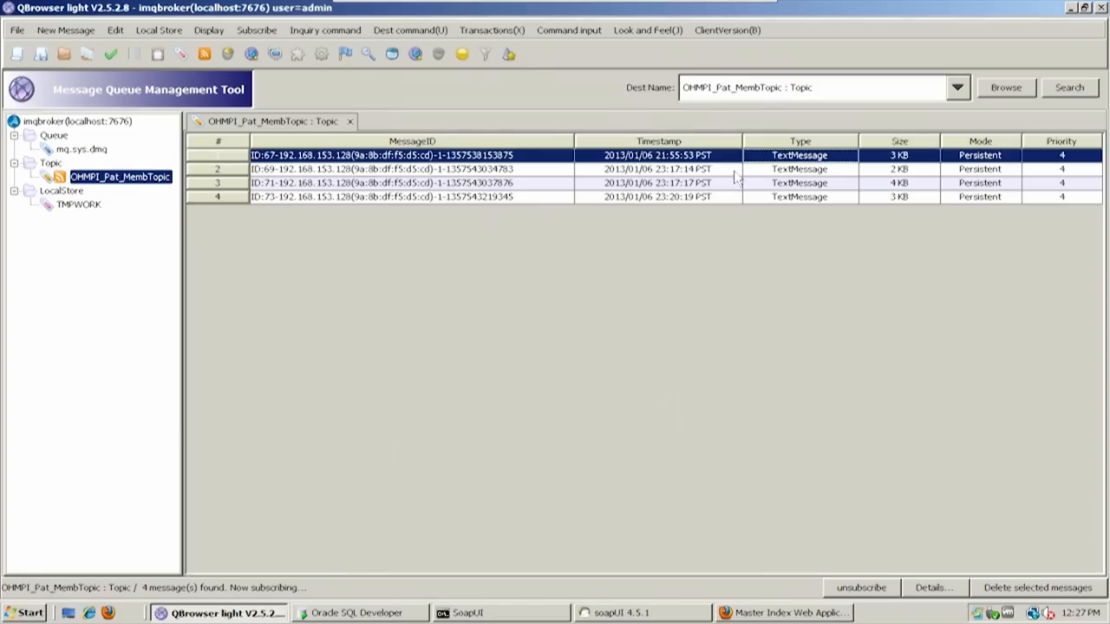
Reopen the second topic message, widen its details window to examine the beginning of the message body, and close the details
{"action": "left_click", "coordinate": [755, 172]}
{"action": "double_click", "coordinate": [754, 172]}
{"action": "left_click_drag", "start_coordinate": [763, 524], "coordinate": [771, 423]}
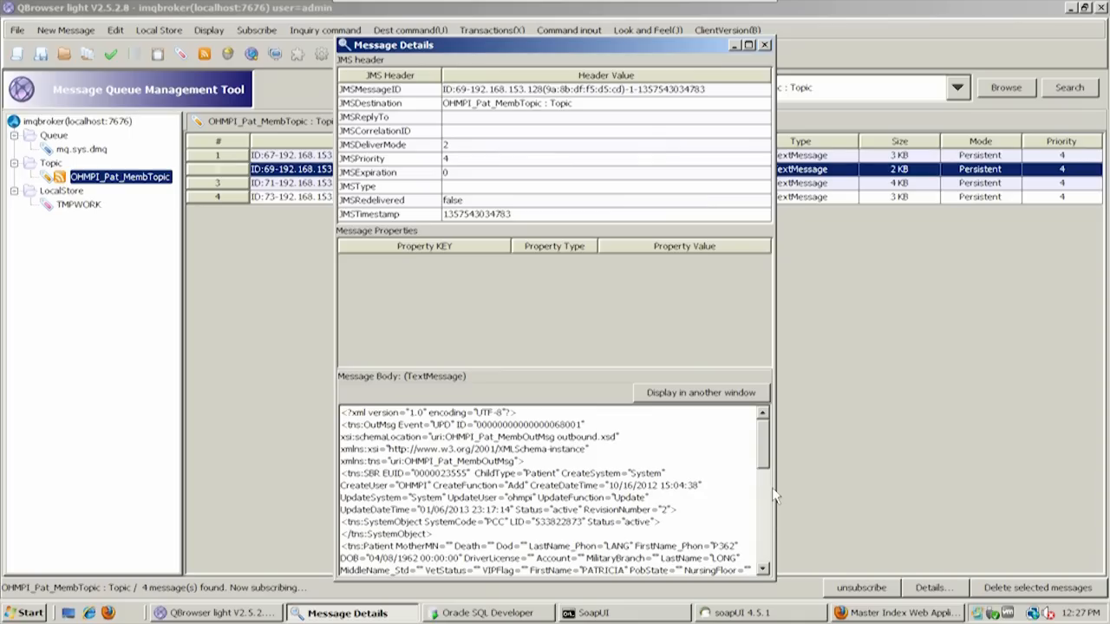
{"action": "left_click_drag", "start_coordinate": [773, 488], "coordinate": [1005, 439]}
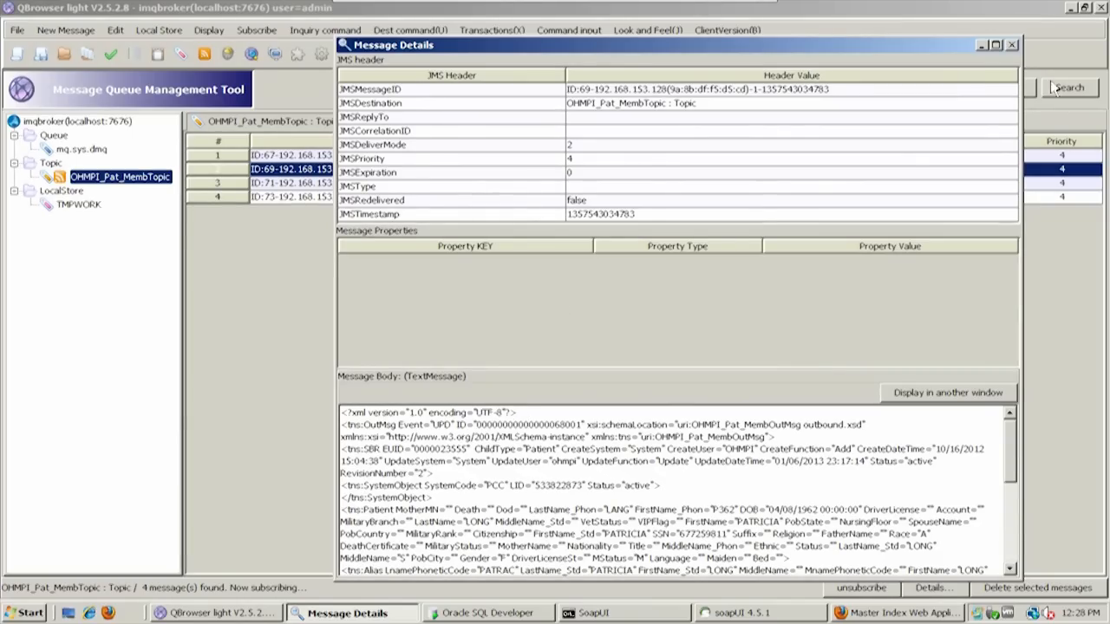
{"action": "left_click", "coordinate": [1012, 45]}
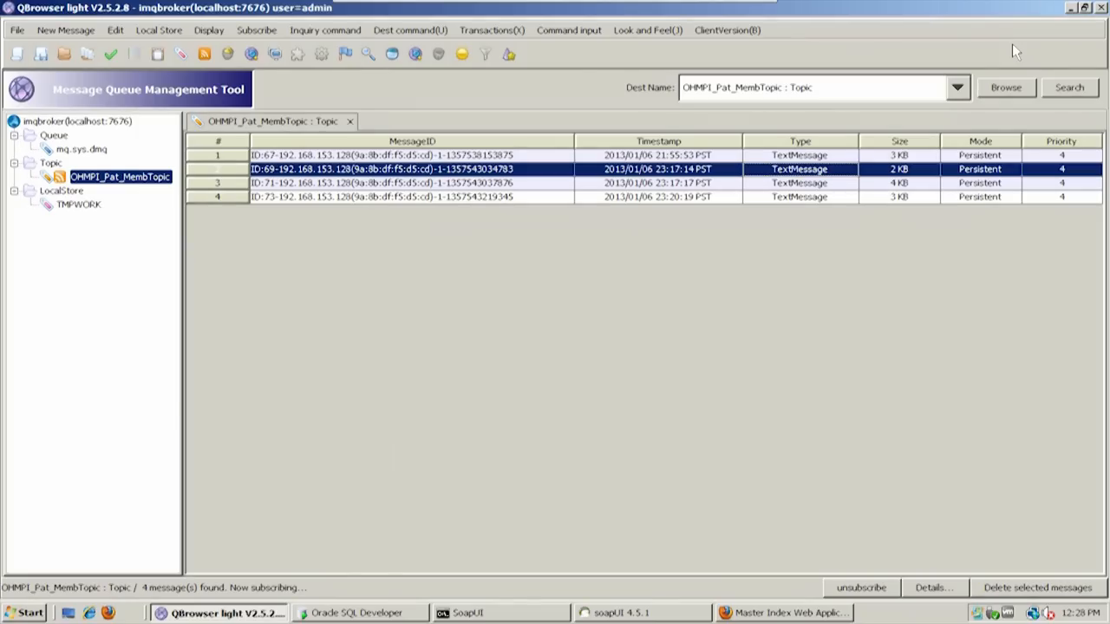
Minimize QBrowser and switch from the virtual machine to the HealthIT2 presentation slides
{"action": "left_click", "coordinate": [1071, 9]}
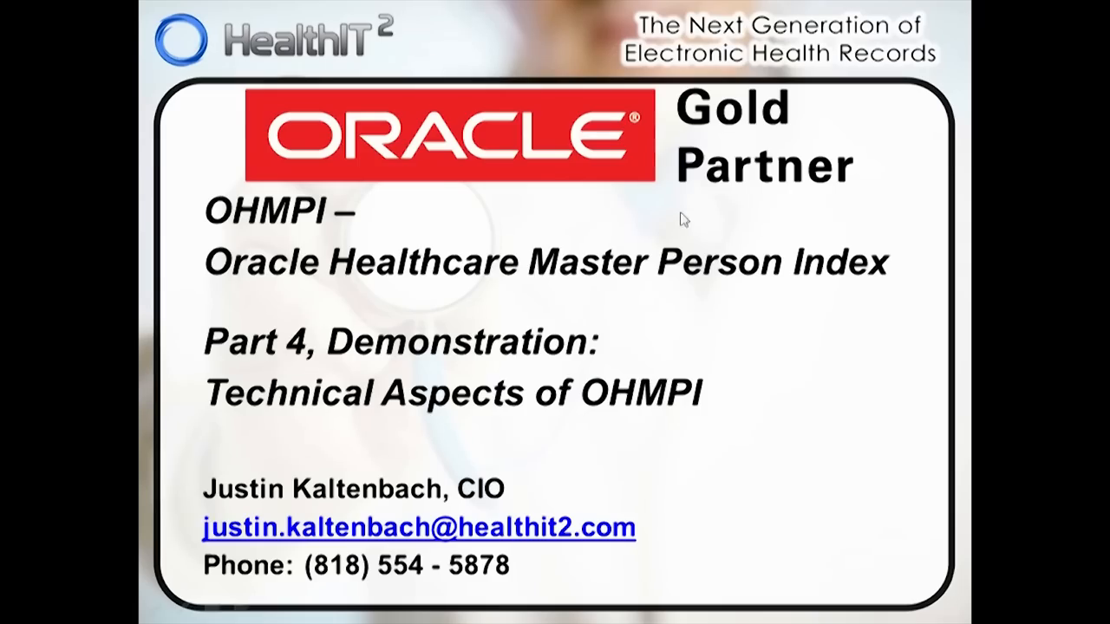
{"action": "left_click", "coordinate": [692, 275]}
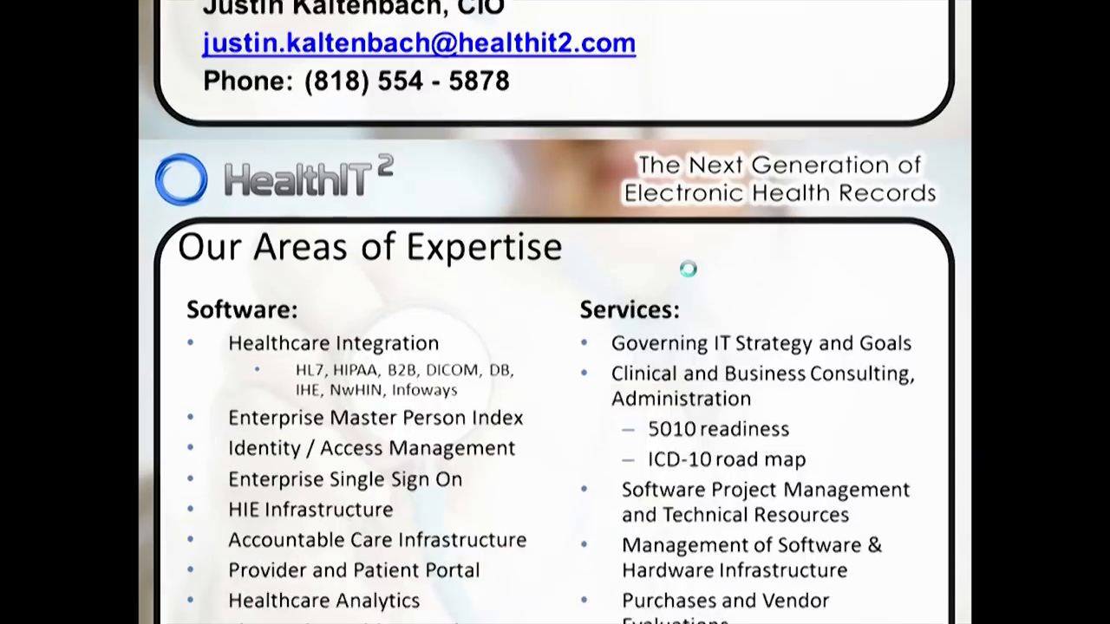